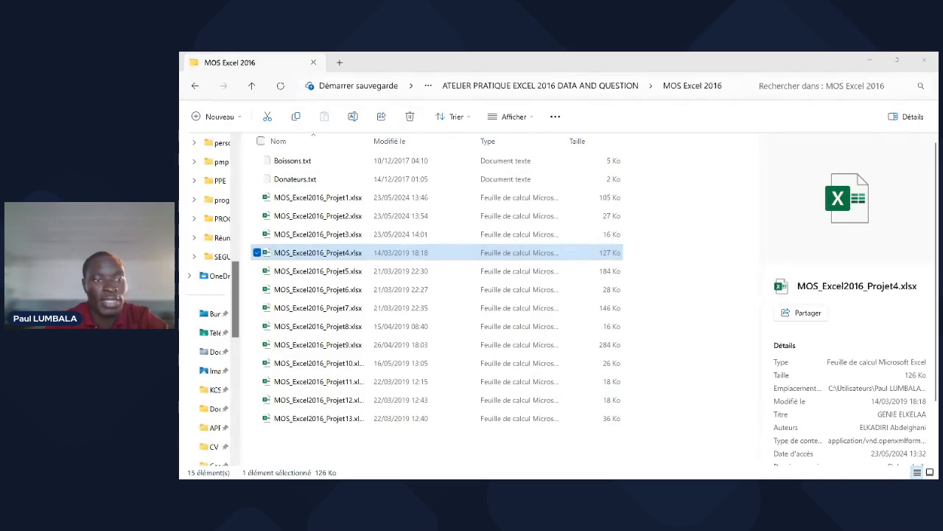
- Open MOS_Excel2016_Projet4.xlsx from the MOS Excel 2016 folder in File Explorer
{"action": "left_click", "coordinate": [324, 252]}
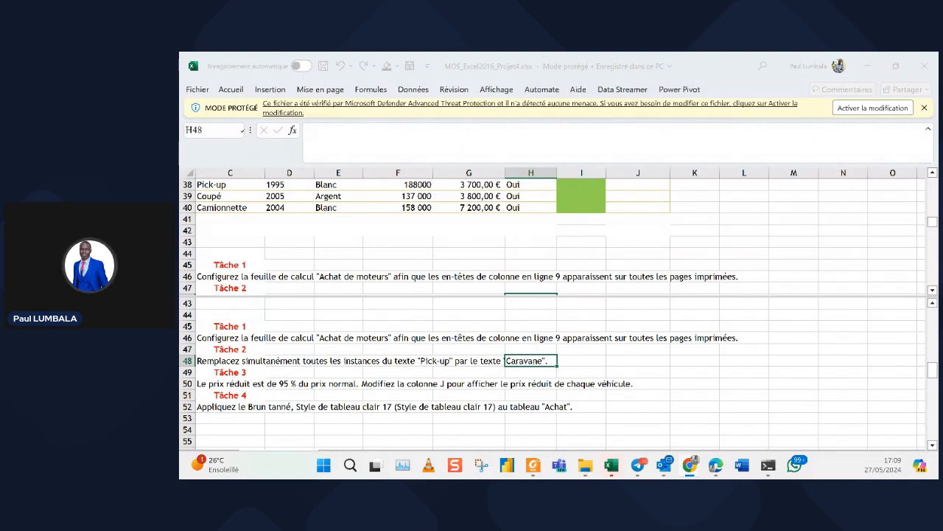
- Enable editing on the Projet4 workbook and review the Tâche 1–4 task list below the table
{"action": "left_click", "coordinate": [873, 108]}
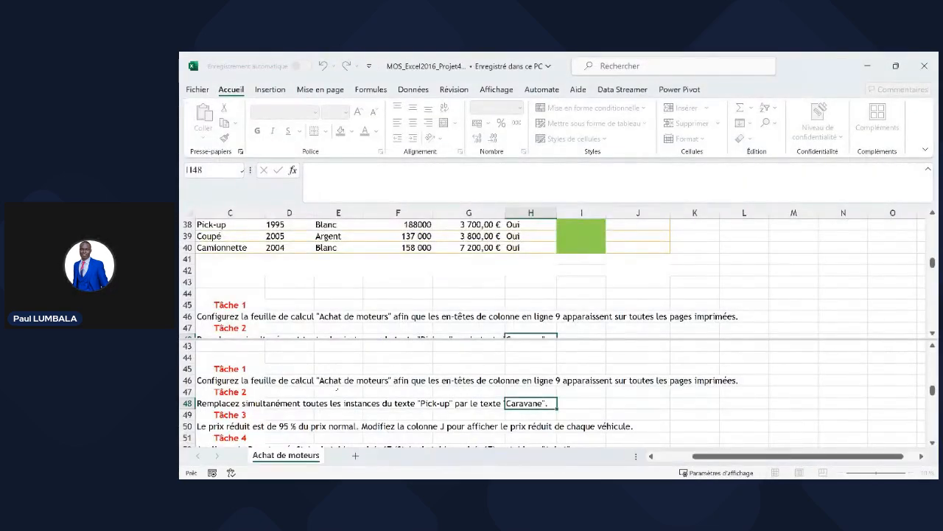
{"action": "left_click", "coordinate": [338, 392]}
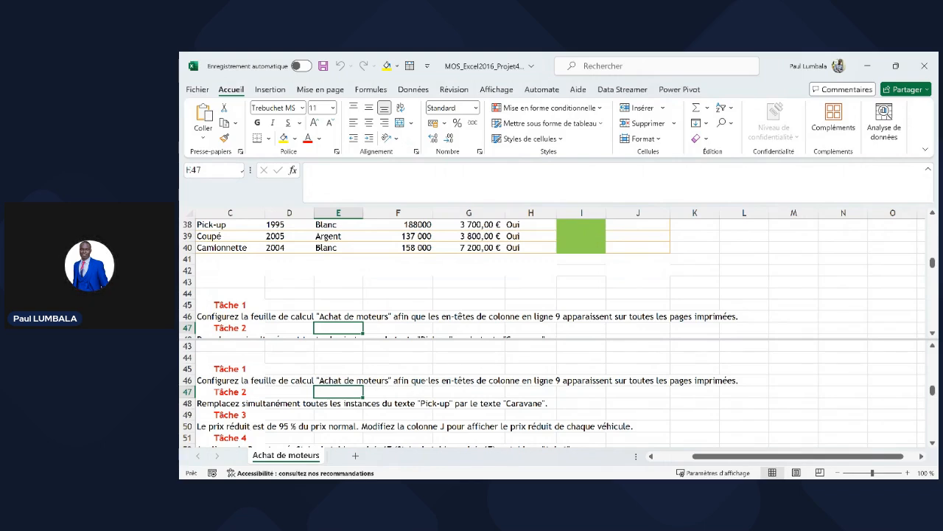
{"action": "left_click", "coordinate": [412, 382]}
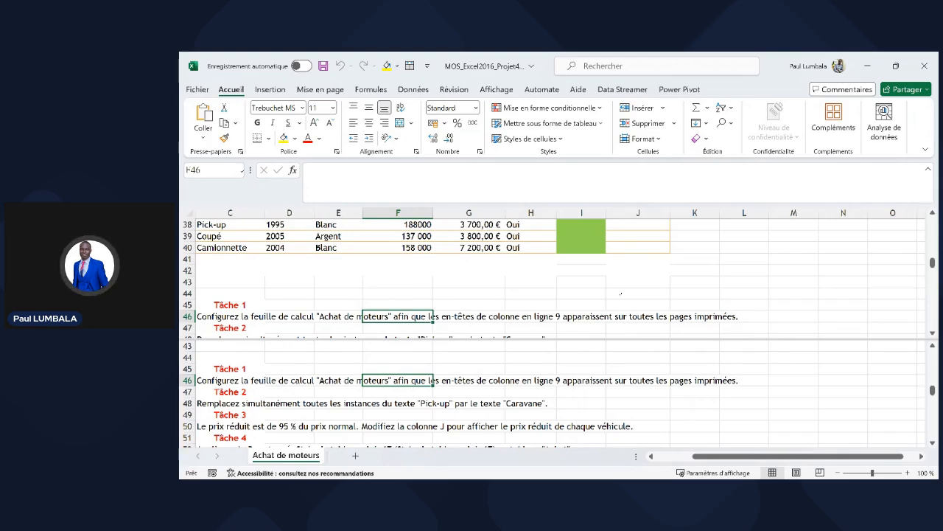
{"action": "left_click", "coordinate": [622, 293]}
{"action": "scroll", "coordinate": [660, 281], "scroll_direction": "down", "scroll_amount": 4}
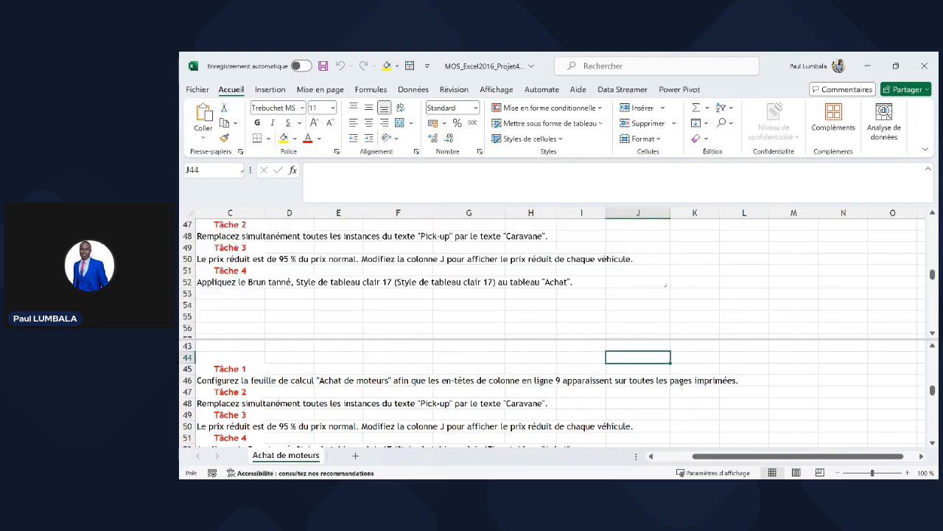
{"action": "scroll", "coordinate": [666, 284], "scroll_direction": "up", "scroll_amount": 3}
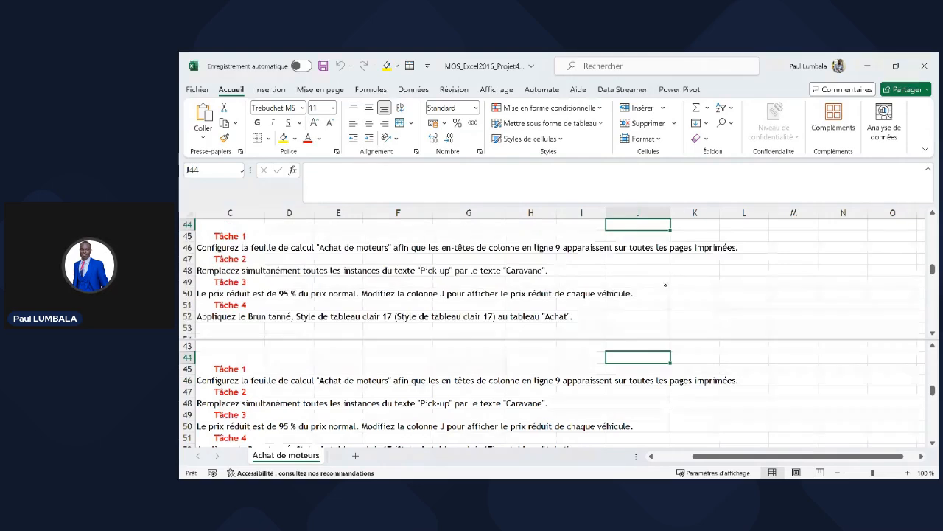
{"action": "scroll", "coordinate": [667, 283], "scroll_direction": "up", "scroll_amount": 2}
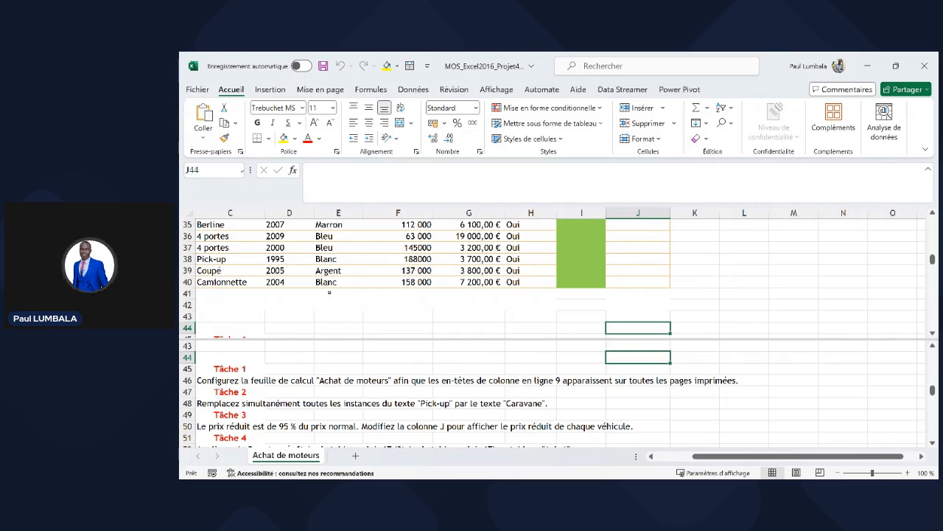
{"action": "scroll", "coordinate": [327, 292], "scroll_direction": "up", "scroll_amount": 10}
{"action": "scroll", "coordinate": [250, 283], "scroll_direction": "up", "scroll_amount": 2}
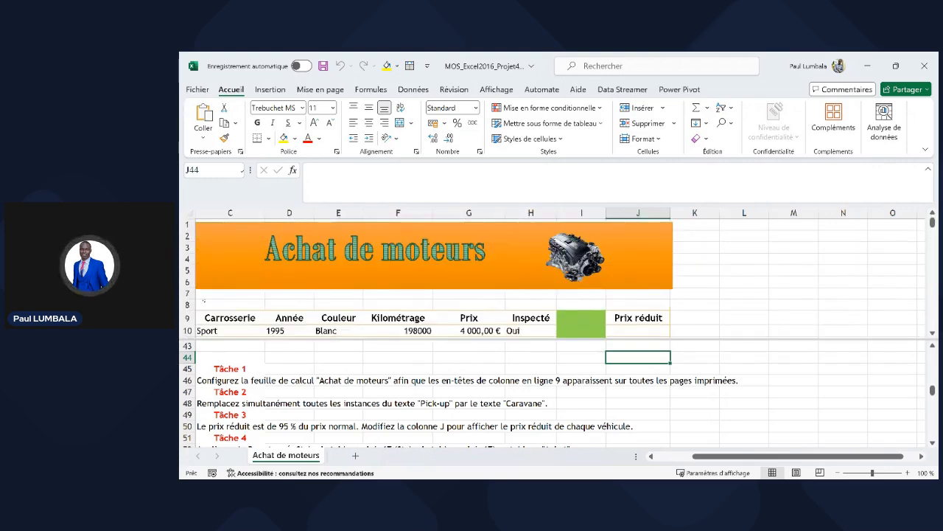
- Preview the Achat de moteurs sheet for printing: 5 pages with Microsoft Print to PDF
{"action": "left_click", "coordinate": [187, 317]}
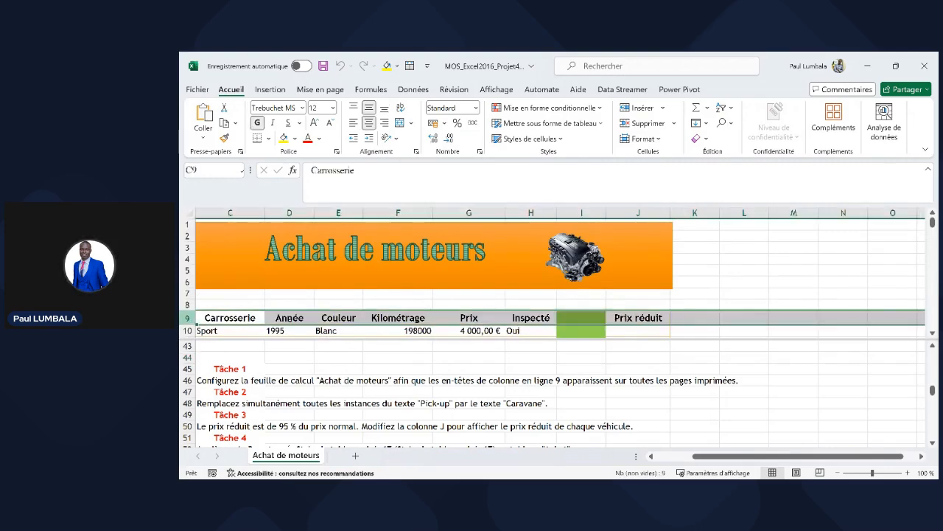
{"action": "scroll", "coordinate": [356, 300], "scroll_direction": "down", "scroll_amount": 1}
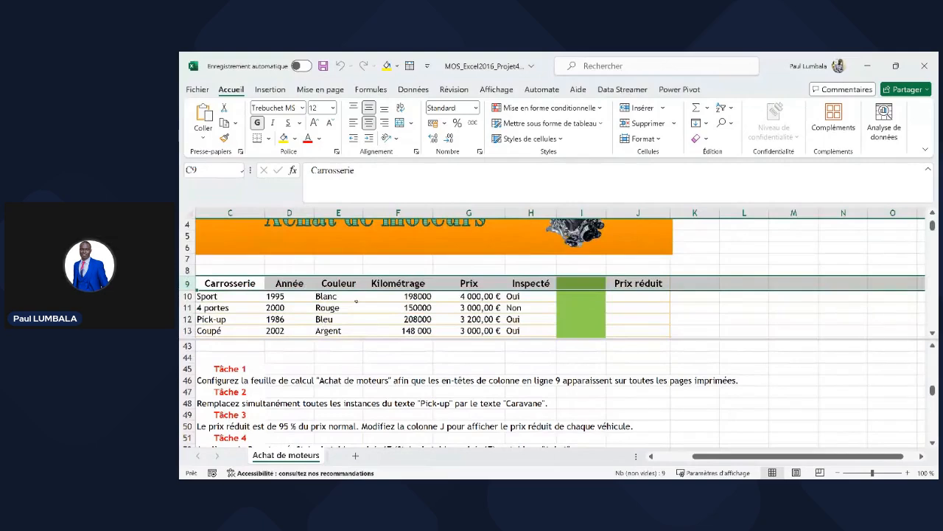
{"action": "left_click", "coordinate": [366, 298]}
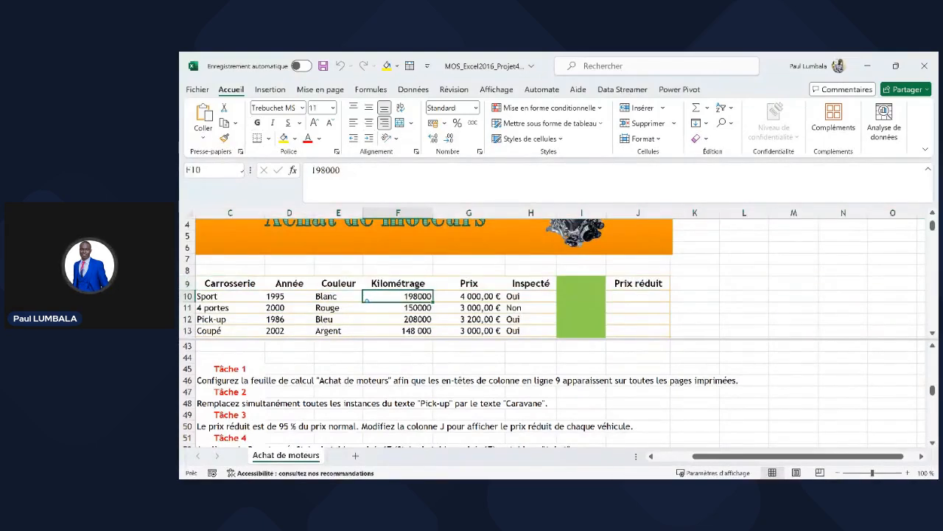
{"action": "key", "text": "ctrl+p"}
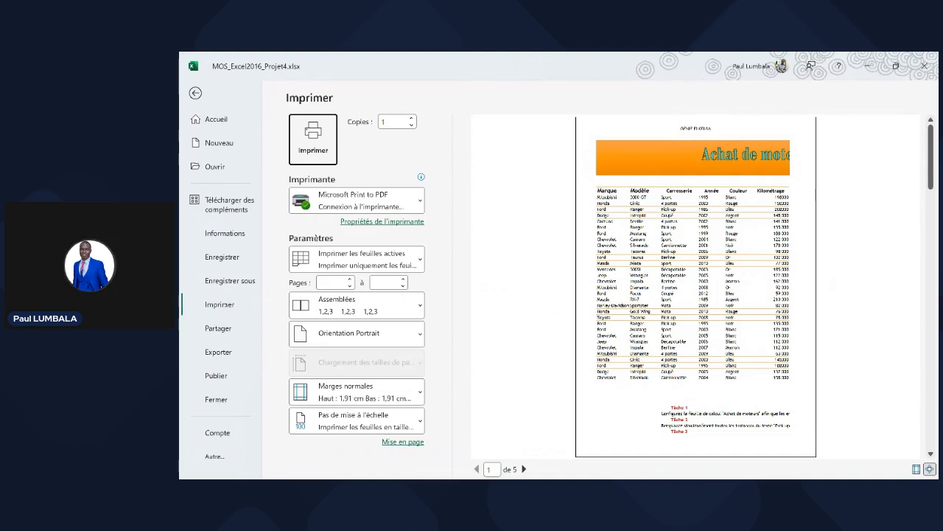
- Page through print-preview pages 2 to 5, then return to the Achat de moteurs worksheet
{"action": "left_click", "coordinate": [523, 469]}
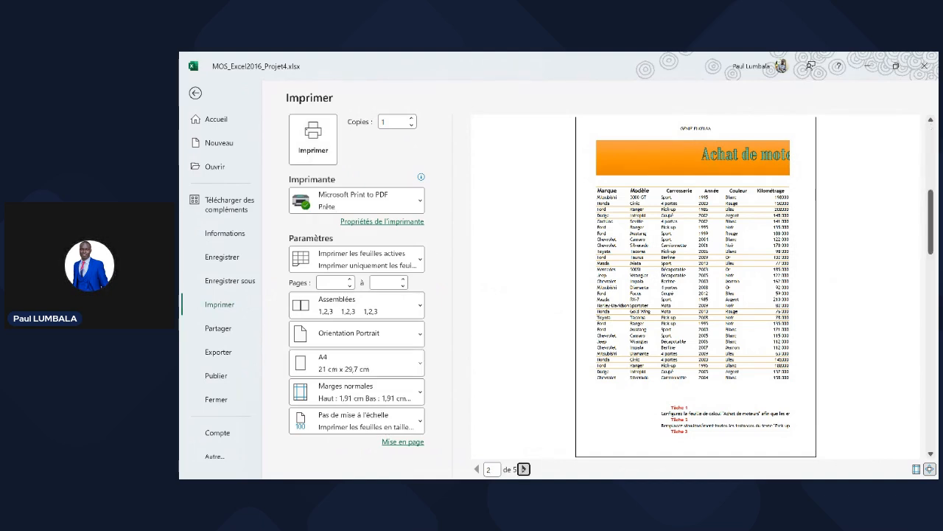
{"action": "left_click", "coordinate": [523, 469]}
{"action": "left_click", "coordinate": [524, 469]}
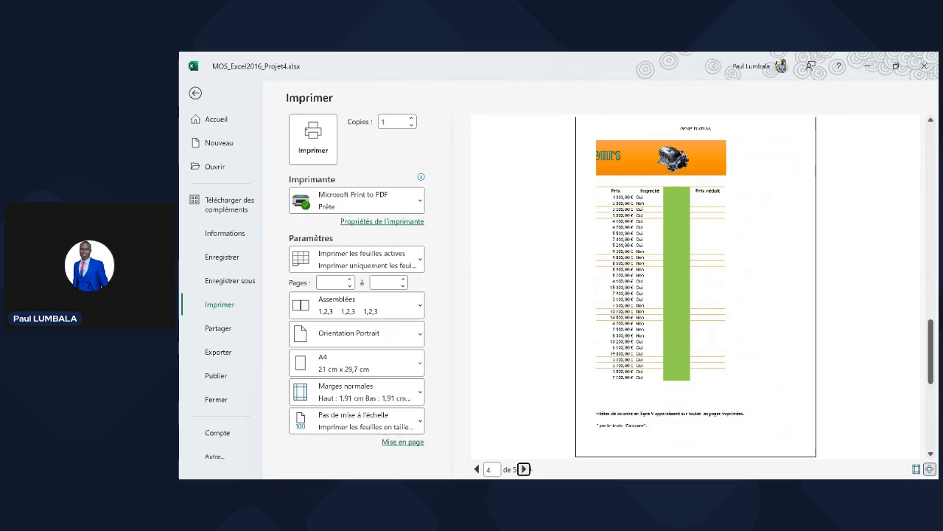
{"action": "left_click", "coordinate": [523, 469]}
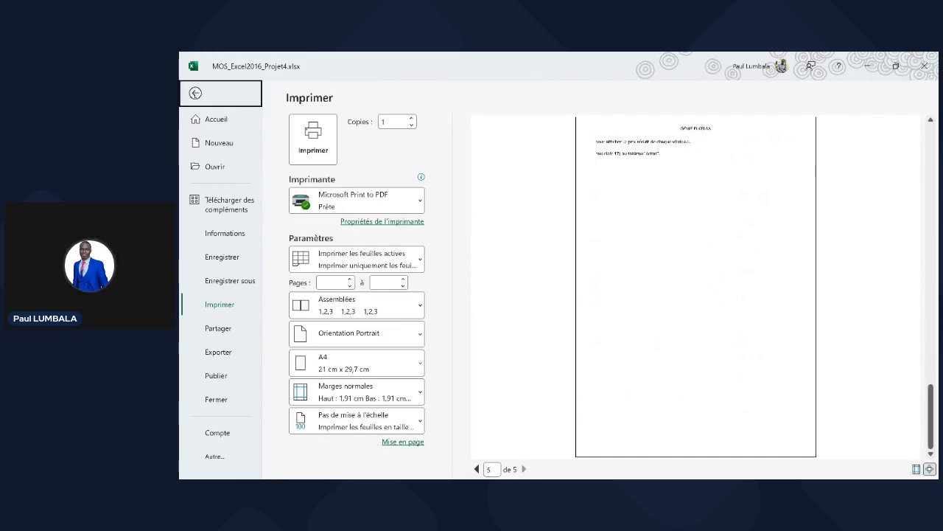
{"action": "left_click", "coordinate": [195, 92]}
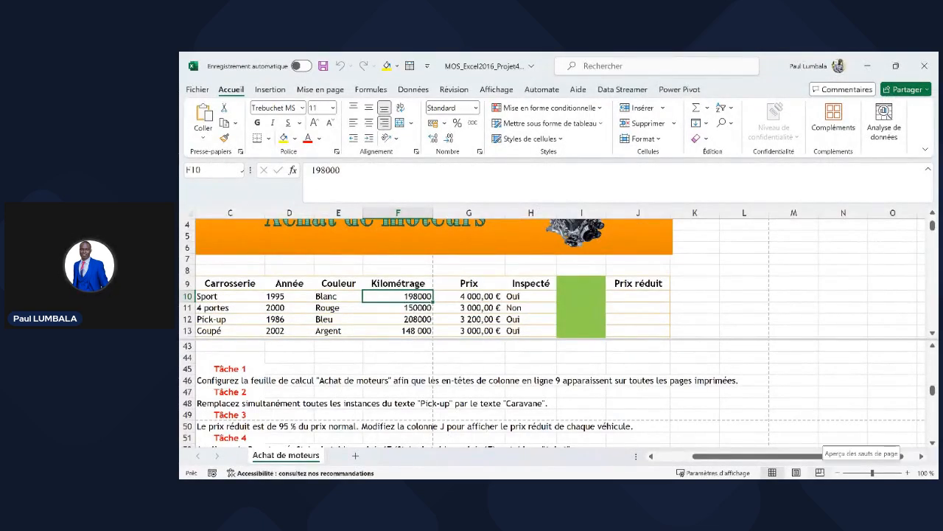
- Switch the sheet to page break preview and remove the window split
{"action": "left_click", "coordinate": [820, 473]}
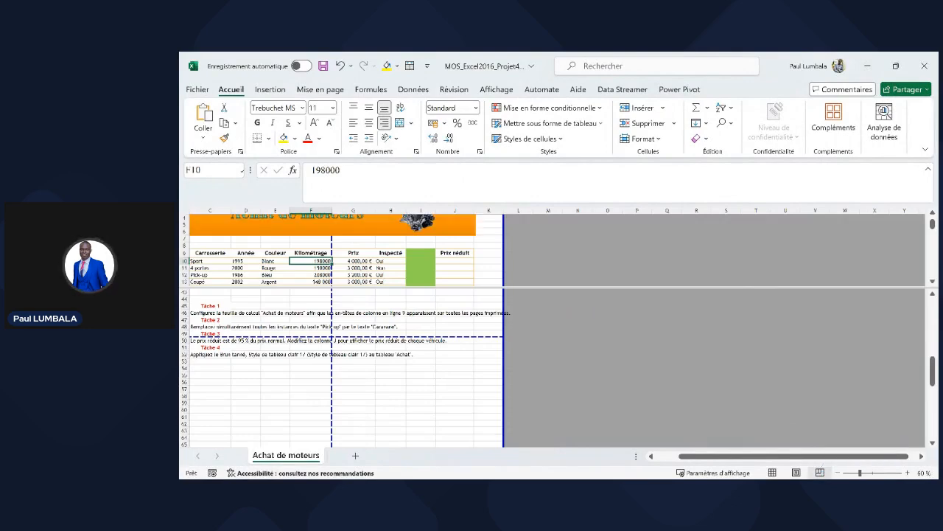
{"action": "scroll", "coordinate": [329, 272], "scroll_direction": "up", "scroll_amount": 1}
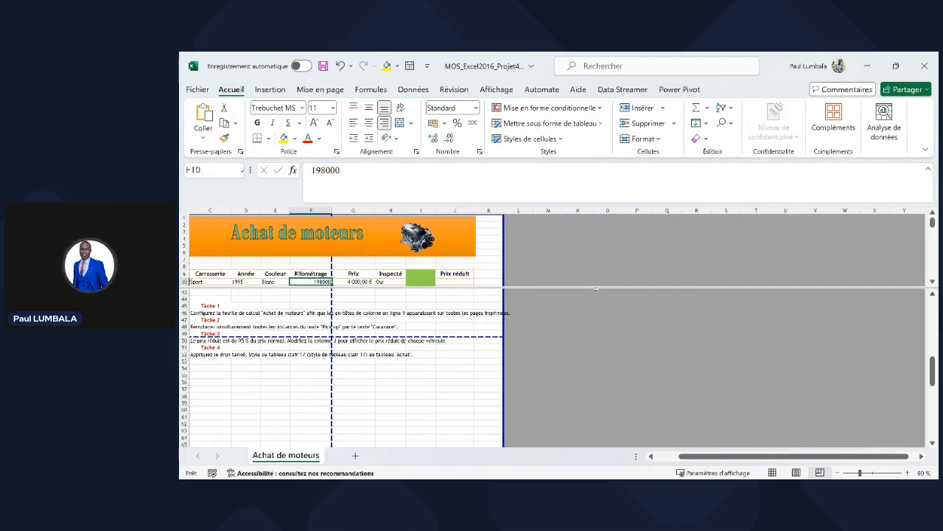
{"action": "left_click_drag", "start_coordinate": [608, 293], "coordinate": [608, 341]}
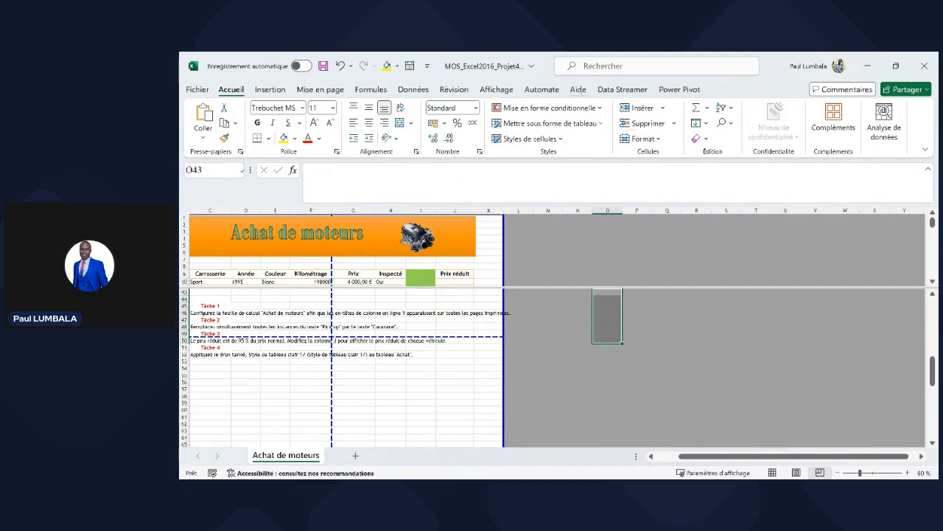
{"action": "left_click", "coordinate": [496, 89]}
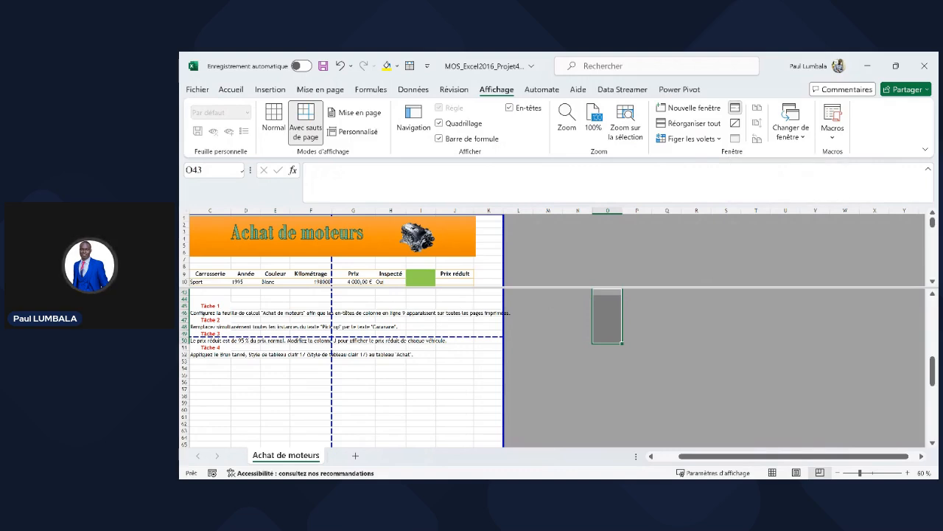
{"action": "left_click", "coordinate": [735, 106]}
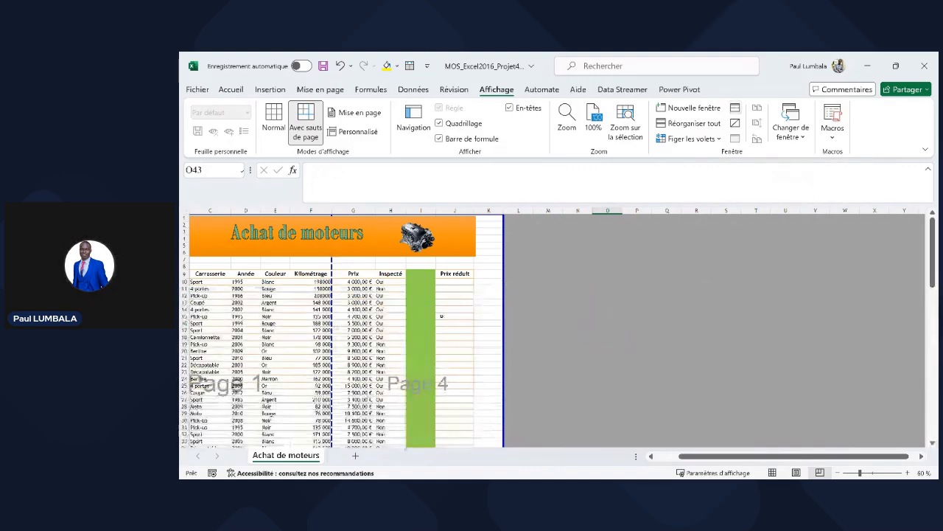
- Browse the page-break layout and select the column E values from row 32 downward
{"action": "left_click", "coordinate": [519, 323]}
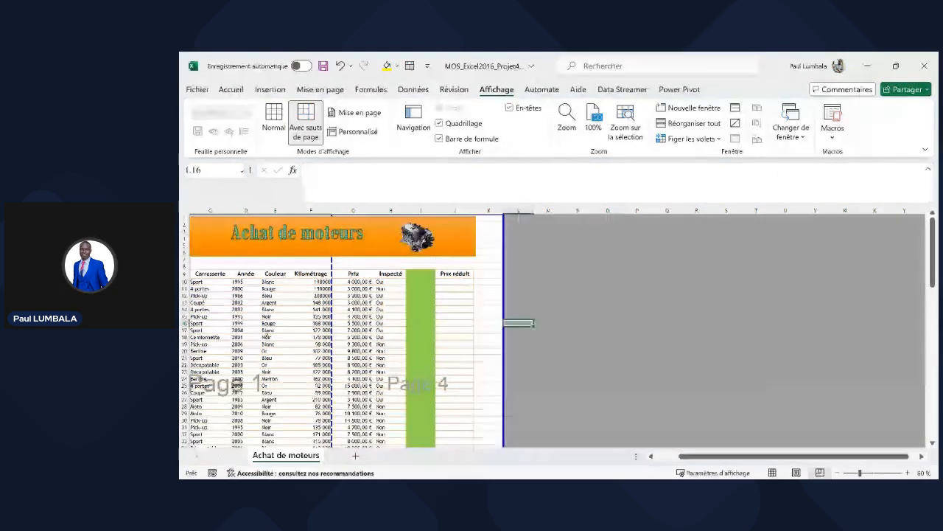
{"action": "scroll", "coordinate": [442, 321], "scroll_direction": "down", "scroll_amount": 1}
{"action": "scroll", "coordinate": [294, 302], "scroll_direction": "down", "scroll_amount": 3}
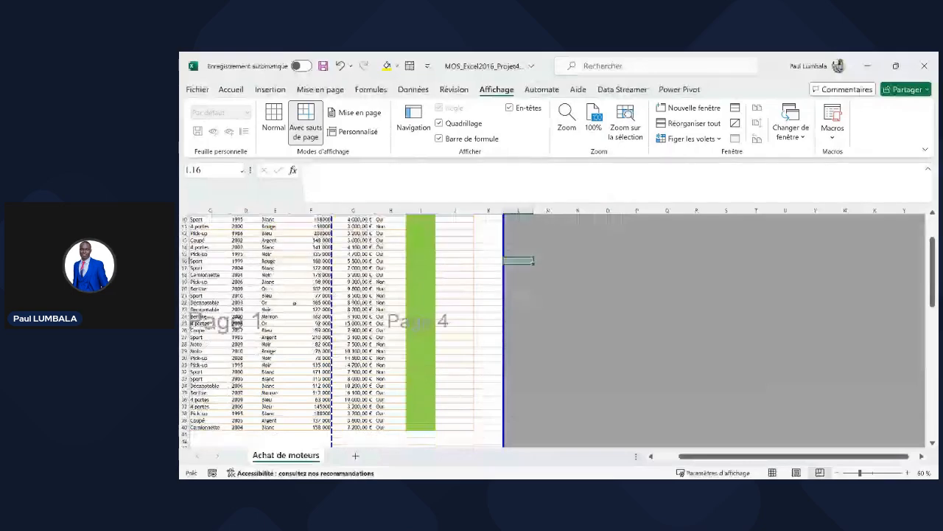
{"action": "scroll", "coordinate": [294, 302], "scroll_direction": "down", "scroll_amount": 2}
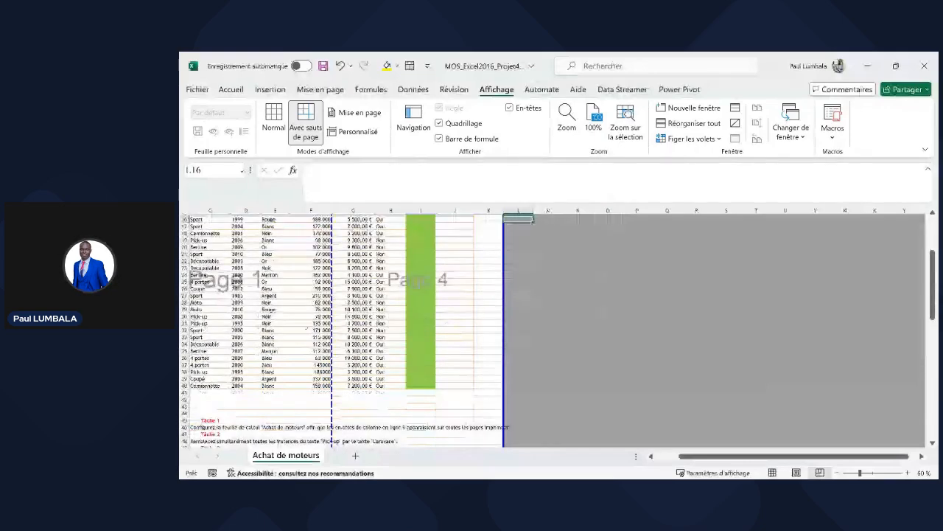
{"action": "scroll", "coordinate": [294, 302], "scroll_direction": "up", "scroll_amount": 5}
{"action": "left_click_drag", "start_coordinate": [214, 274], "coordinate": [248, 385]}
{"action": "scroll", "coordinate": [269, 374], "scroll_direction": "down", "scroll_amount": 10}
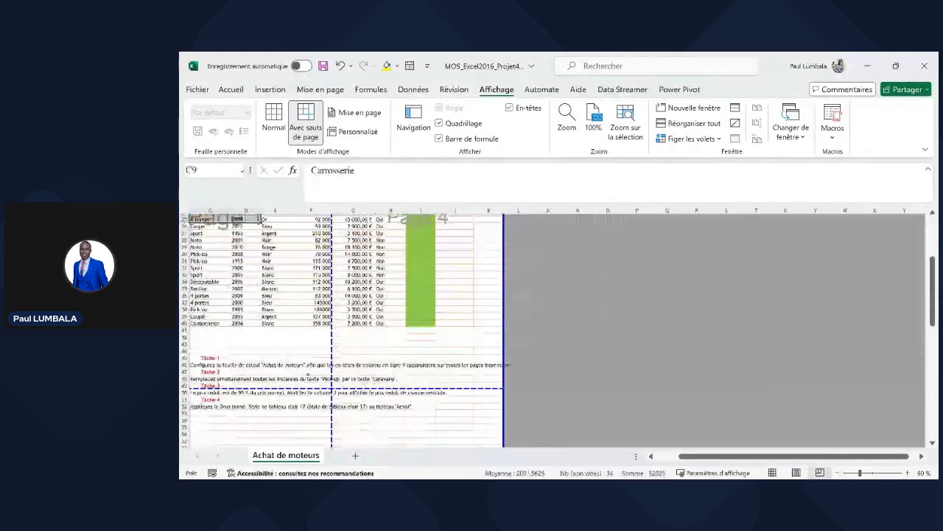
{"action": "scroll", "coordinate": [269, 374], "scroll_direction": "down", "scroll_amount": 6}
{"action": "scroll", "coordinate": [269, 374], "scroll_direction": "down", "scroll_amount": 1}
{"action": "left_click", "coordinate": [265, 366]}
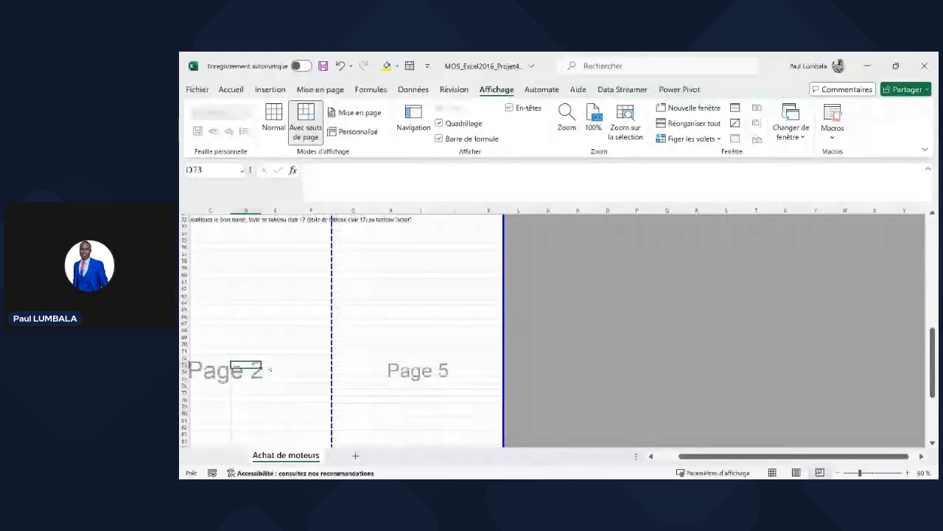
{"action": "scroll", "coordinate": [270, 369], "scroll_direction": "up", "scroll_amount": 5}
{"action": "scroll", "coordinate": [276, 371], "scroll_direction": "down", "scroll_amount": 16}
{"action": "left_click", "coordinate": [274, 329]}
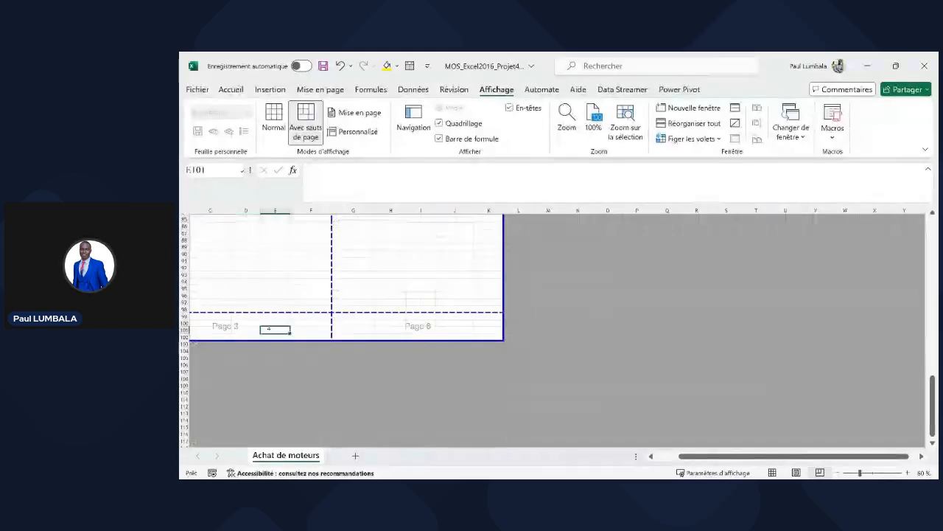
{"action": "scroll", "coordinate": [337, 330], "scroll_direction": "up", "scroll_amount": 6}
{"action": "scroll", "coordinate": [337, 329], "scroll_direction": "up", "scroll_amount": 13}
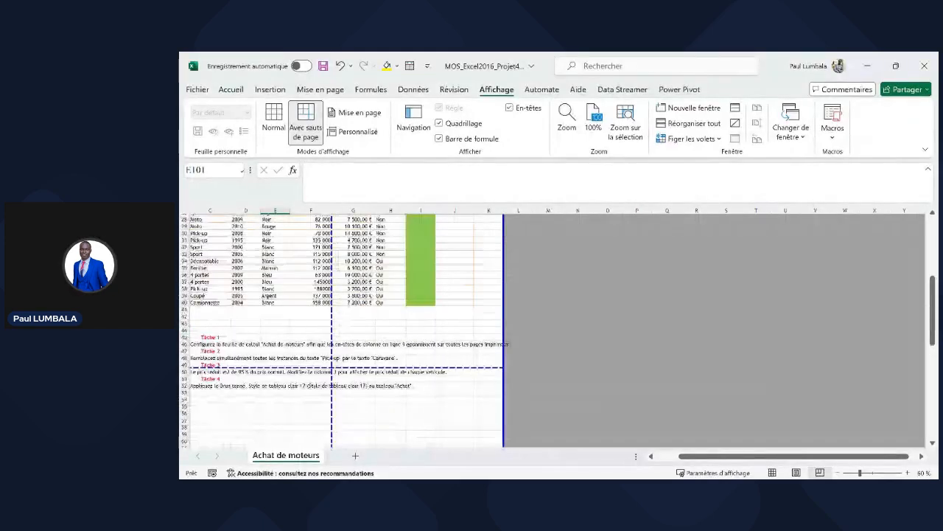
{"action": "left_click_drag", "start_coordinate": [275, 247], "coordinate": [288, 440]}
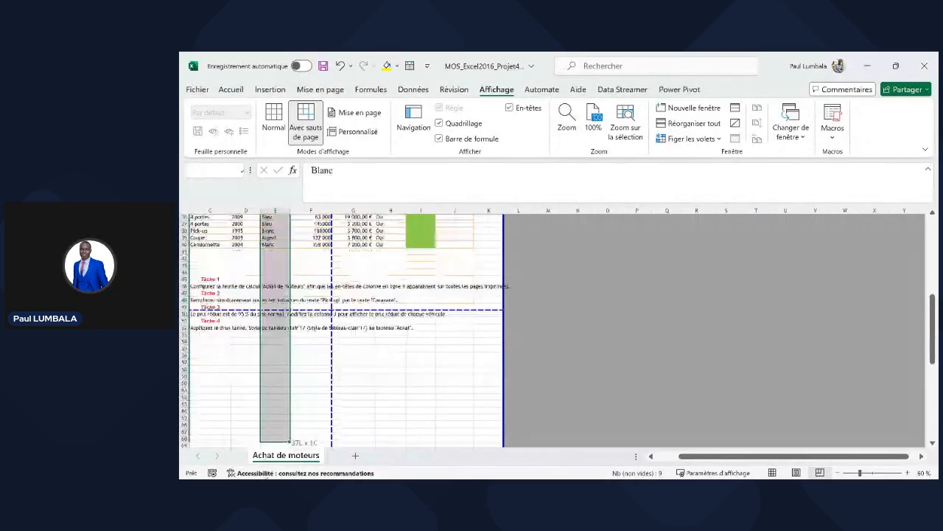
- Move the vertical page break to after column K
{"action": "left_click_drag", "start_coordinate": [267, 477], "coordinate": [267, 477]}
{"action": "scroll", "coordinate": [409, 272], "scroll_direction": "up", "scroll_amount": 10}
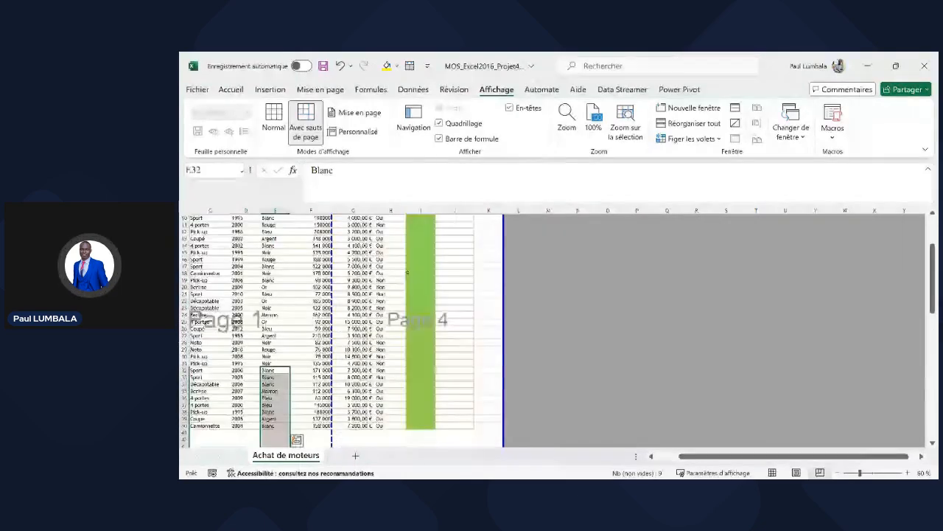
{"action": "scroll", "coordinate": [407, 273], "scroll_direction": "up", "scroll_amount": 3}
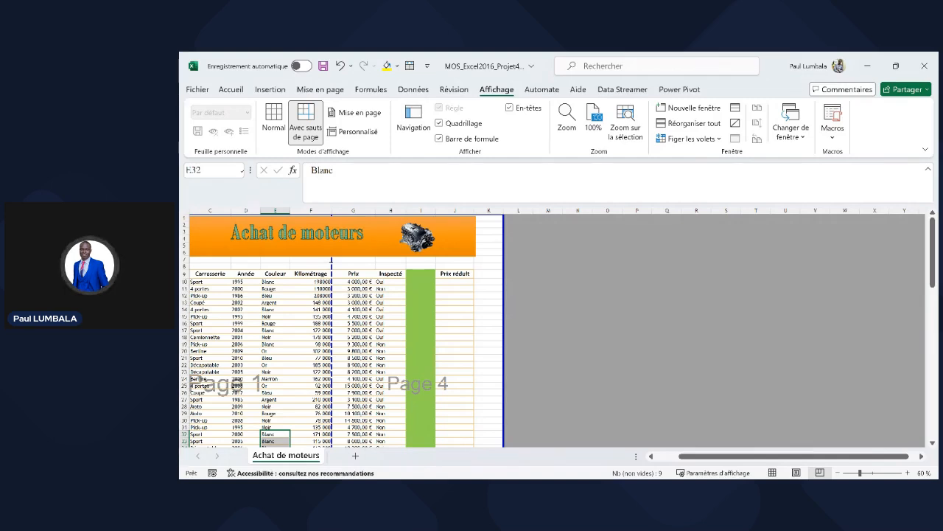
{"action": "left_click_drag", "start_coordinate": [332, 260], "coordinate": [476, 260]}
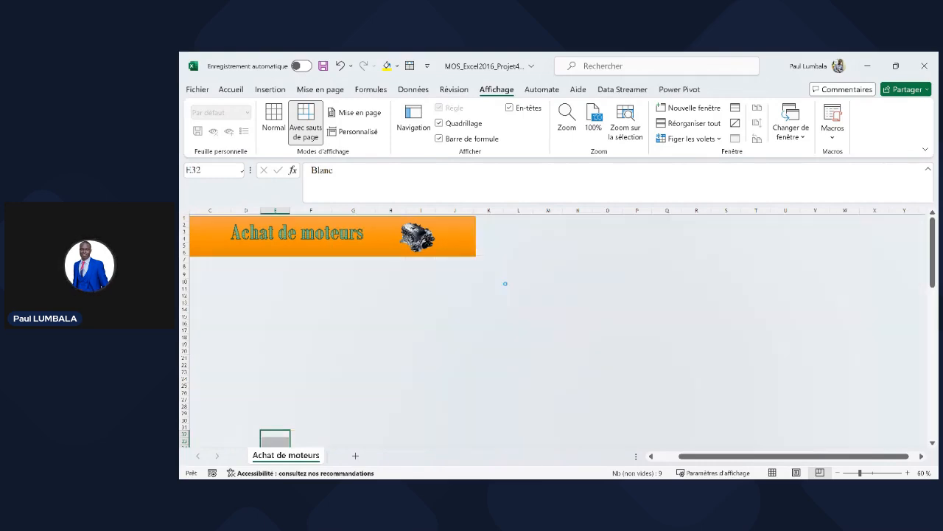
- Pull the lower page break up so page 1 ends at row 64
{"action": "scroll", "coordinate": [444, 351], "scroll_direction": "down", "scroll_amount": 2}
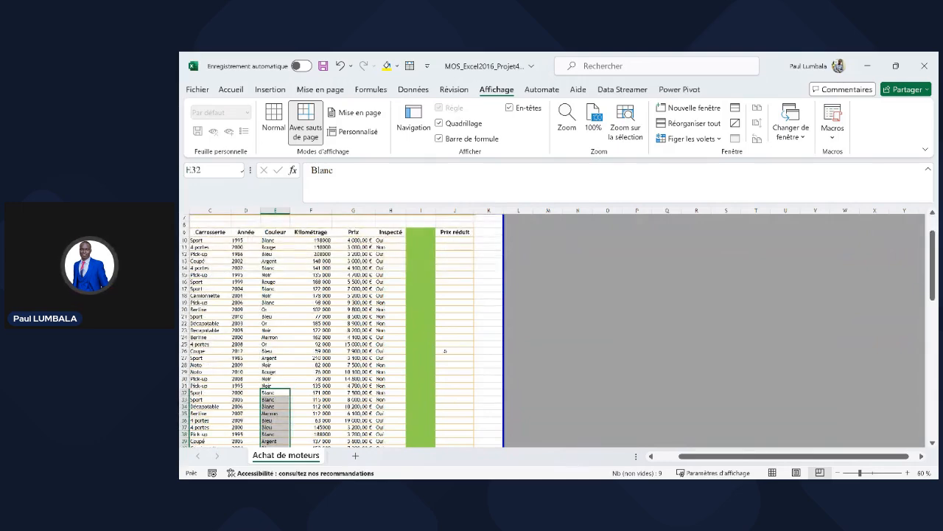
{"action": "scroll", "coordinate": [447, 361], "scroll_direction": "down", "scroll_amount": 3}
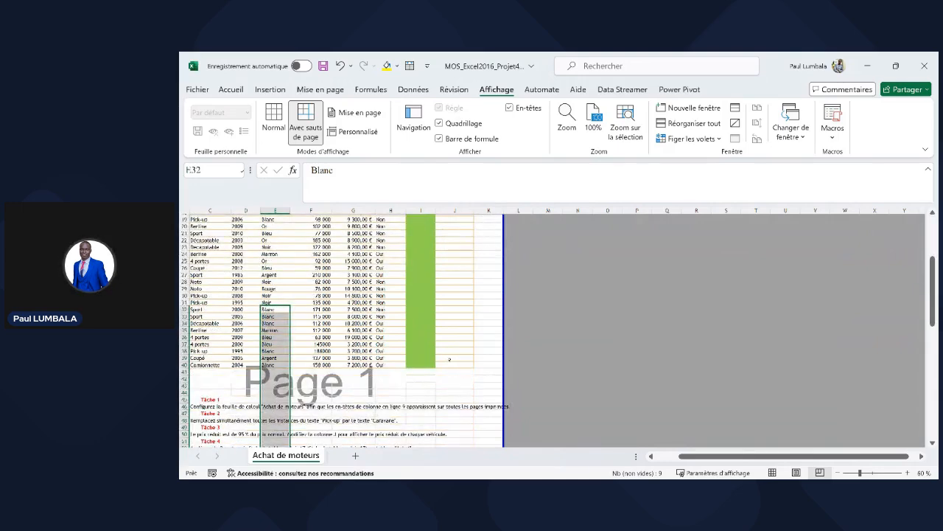
{"action": "scroll", "coordinate": [449, 359], "scroll_direction": "up", "scroll_amount": 7}
{"action": "scroll", "coordinate": [304, 315], "scroll_direction": "down", "scroll_amount": 5}
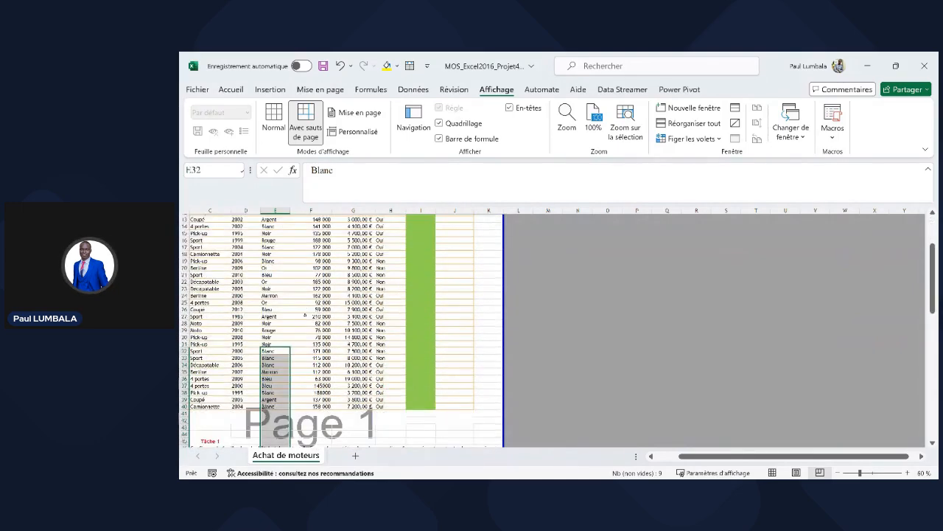
{"action": "scroll", "coordinate": [304, 315], "scroll_direction": "down", "scroll_amount": 12}
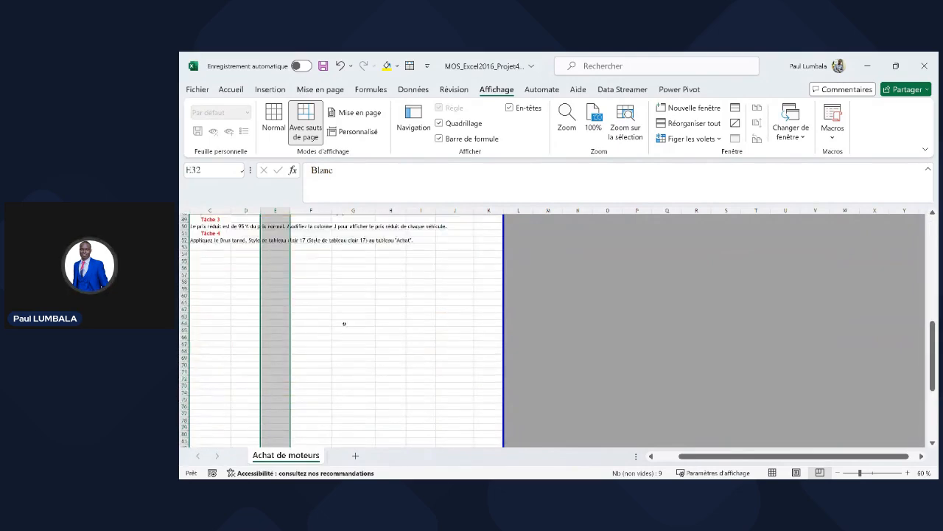
{"action": "scroll", "coordinate": [343, 323], "scroll_direction": "down", "scroll_amount": 5}
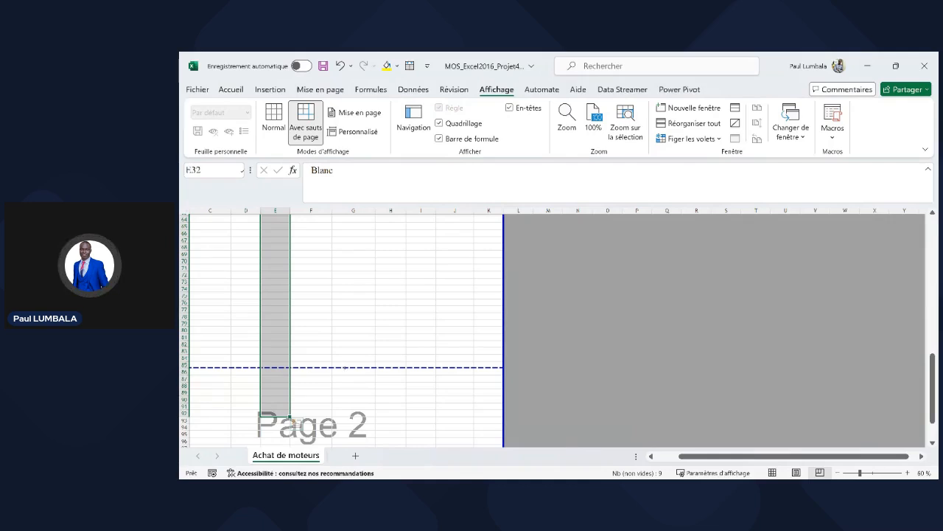
{"action": "left_click_drag", "start_coordinate": [344, 368], "coordinate": [350, 222]}
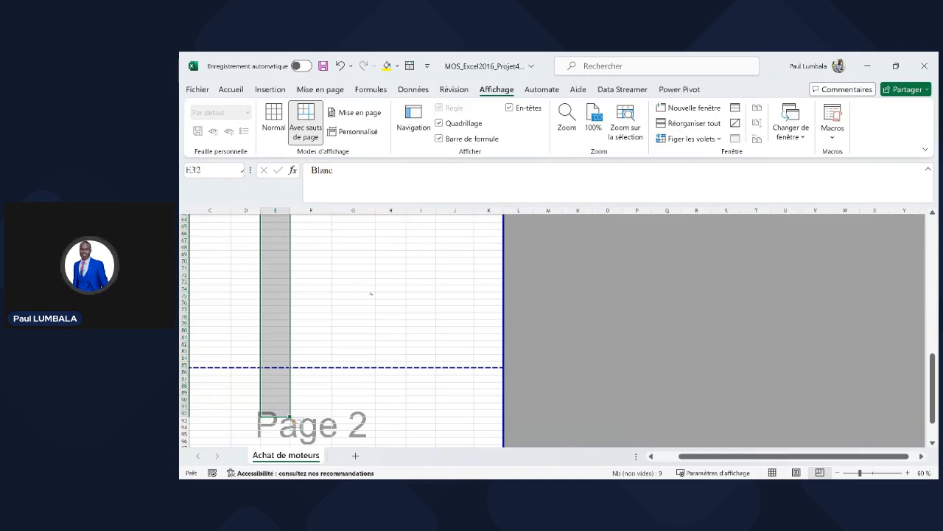
{"action": "scroll", "coordinate": [384, 337], "scroll_direction": "up", "scroll_amount": 12}
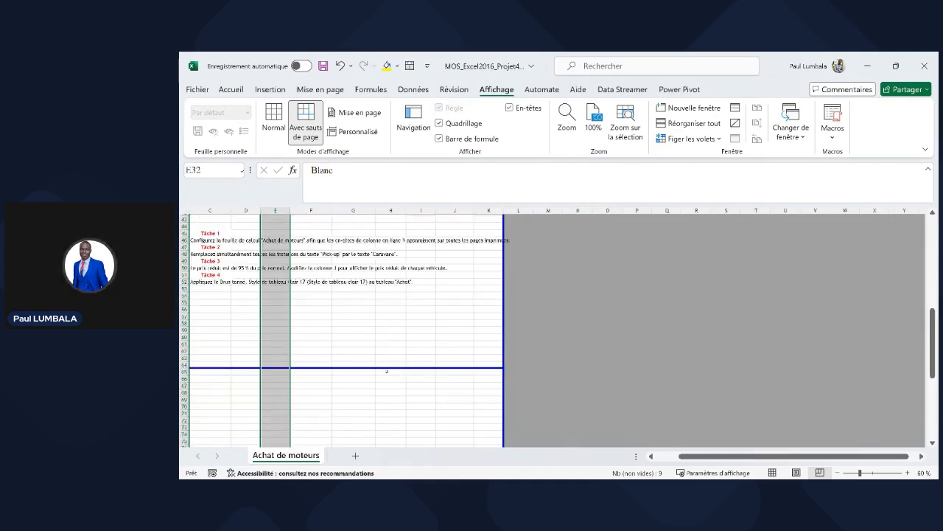
{"action": "scroll", "coordinate": [382, 352], "scroll_direction": "up", "scroll_amount": 9}
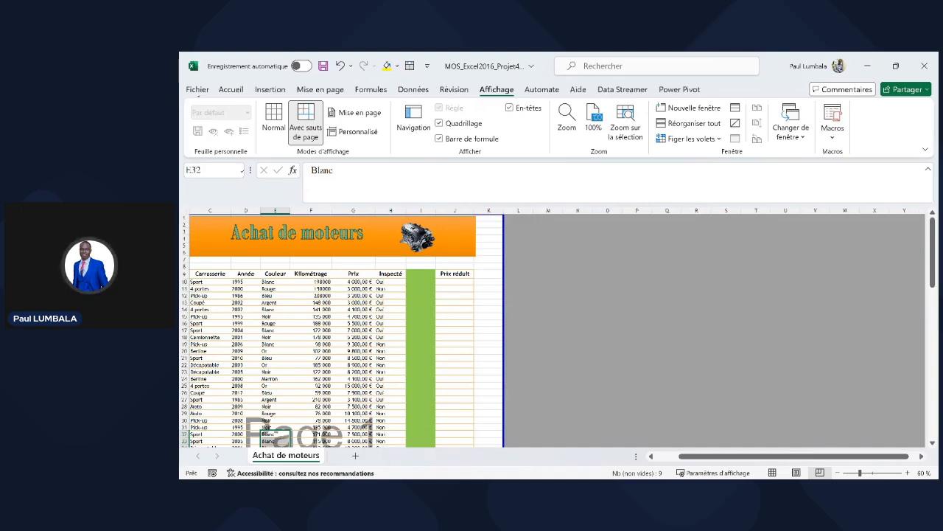
{"action": "left_click", "coordinate": [198, 90]}
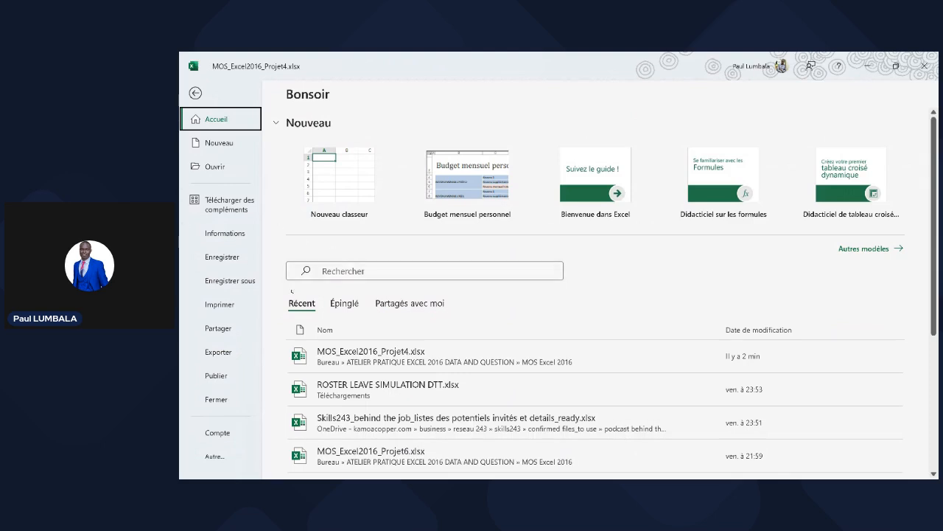
{"action": "left_click", "coordinate": [241, 306]}
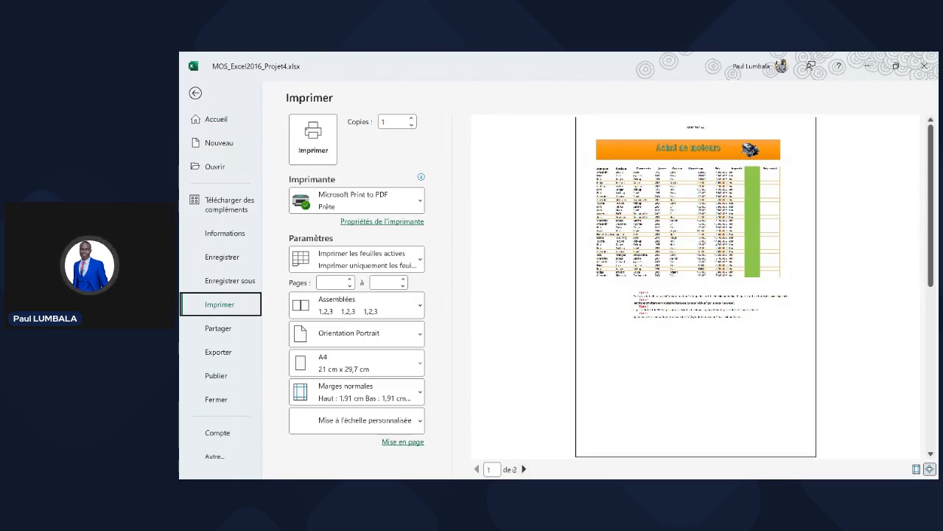
{"action": "left_click", "coordinate": [525, 469]}
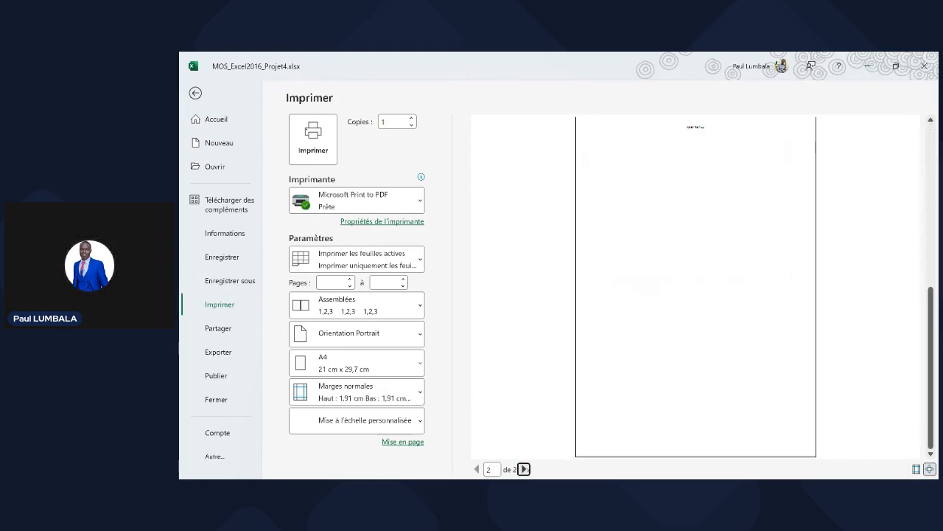
{"action": "left_click", "coordinate": [477, 469]}
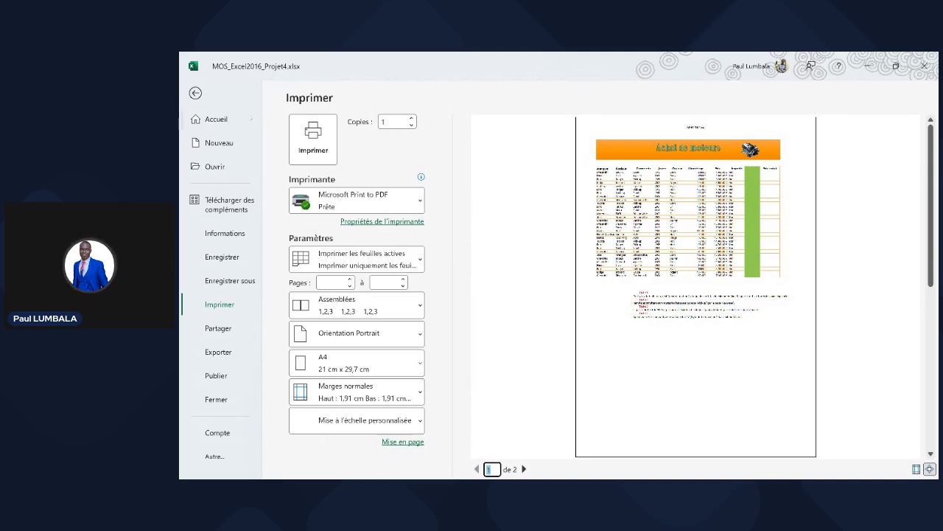
{"action": "left_click", "coordinate": [196, 93]}
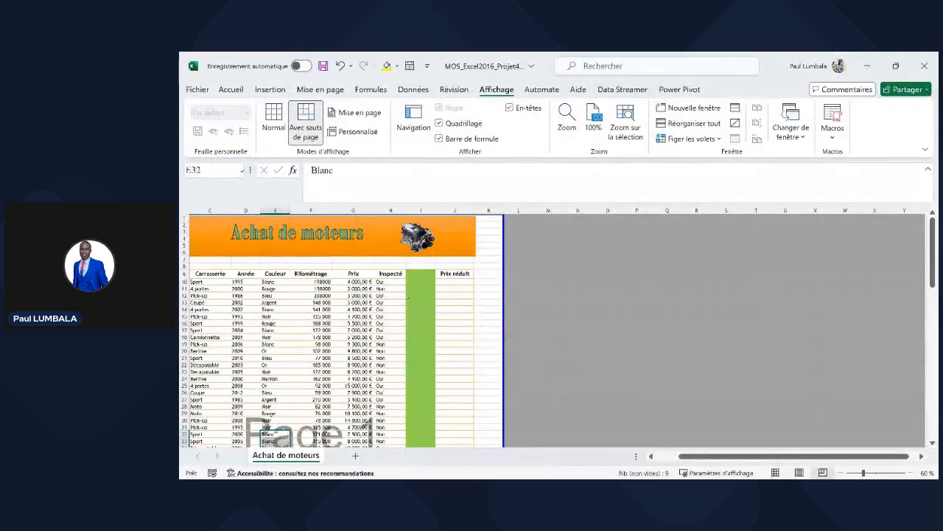
- Set Lignes à répéter en haut to $9:$9 in the Page Setup print titles
{"action": "scroll", "coordinate": [366, 336], "scroll_direction": "down", "scroll_amount": 1}
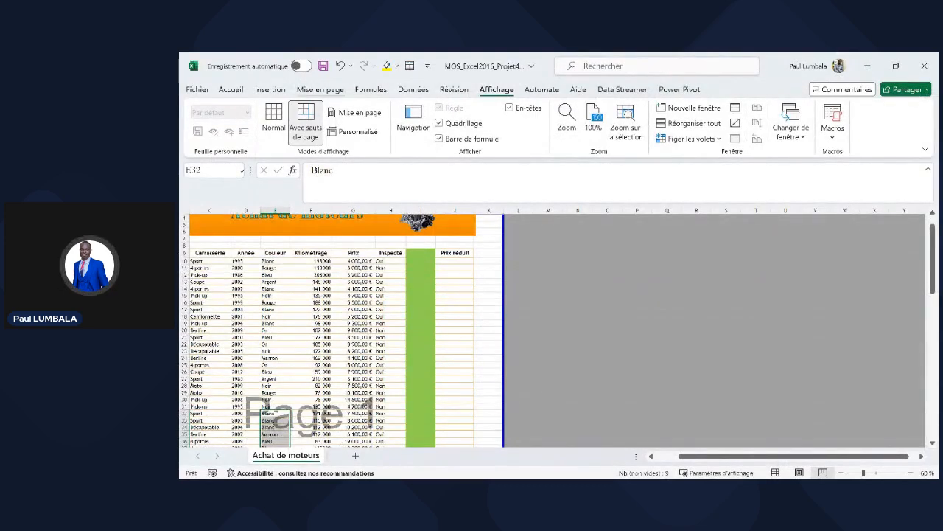
{"action": "left_click", "coordinate": [319, 89]}
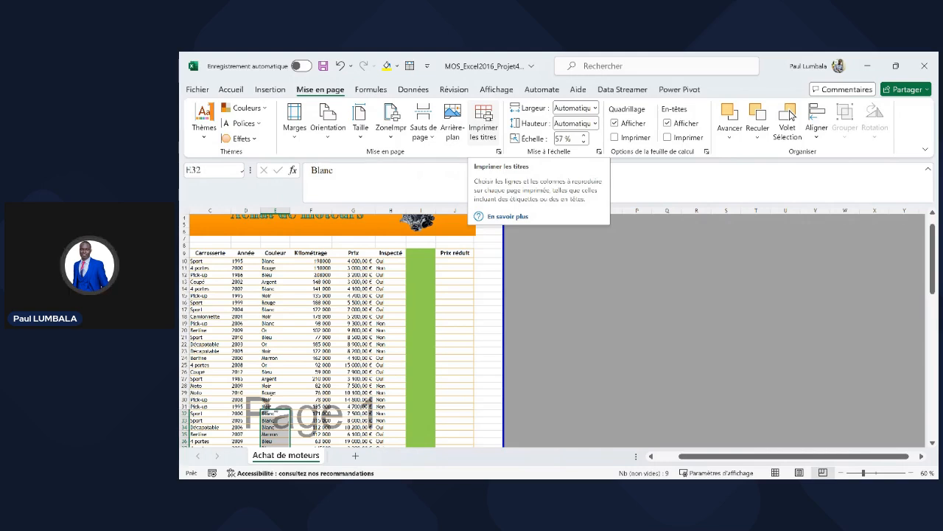
{"action": "left_click", "coordinate": [483, 122]}
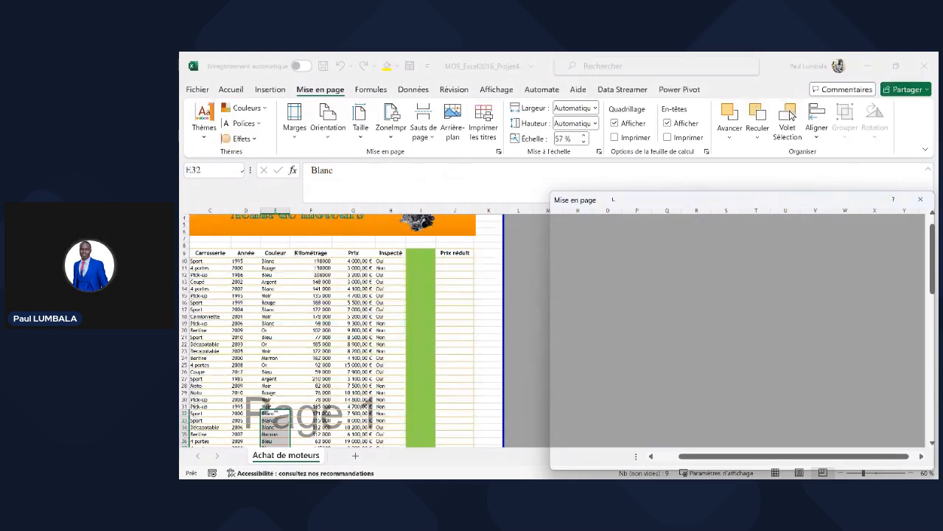
{"action": "left_click_drag", "start_coordinate": [611, 199], "coordinate": [563, 187]}
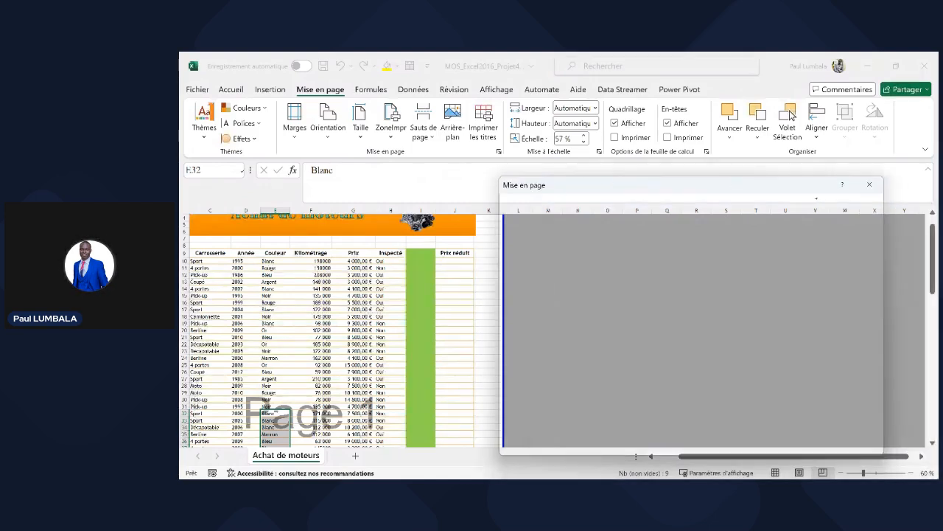
{"action": "left_click", "coordinate": [870, 185]}
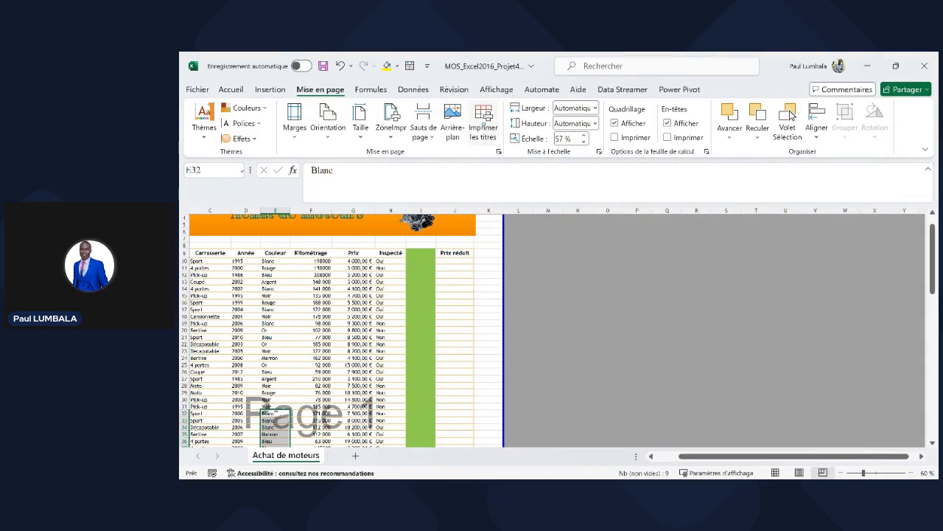
{"action": "left_click", "coordinate": [484, 118]}
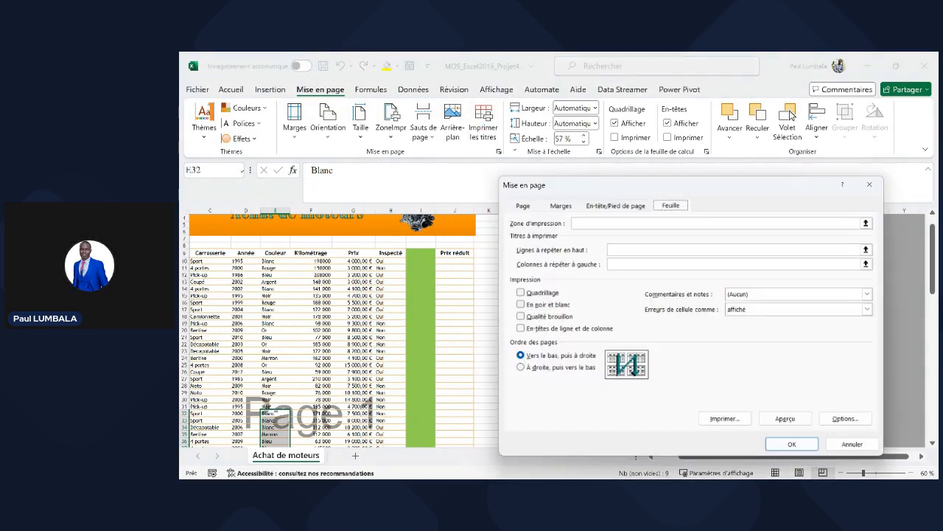
{"action": "left_click", "coordinate": [615, 251]}
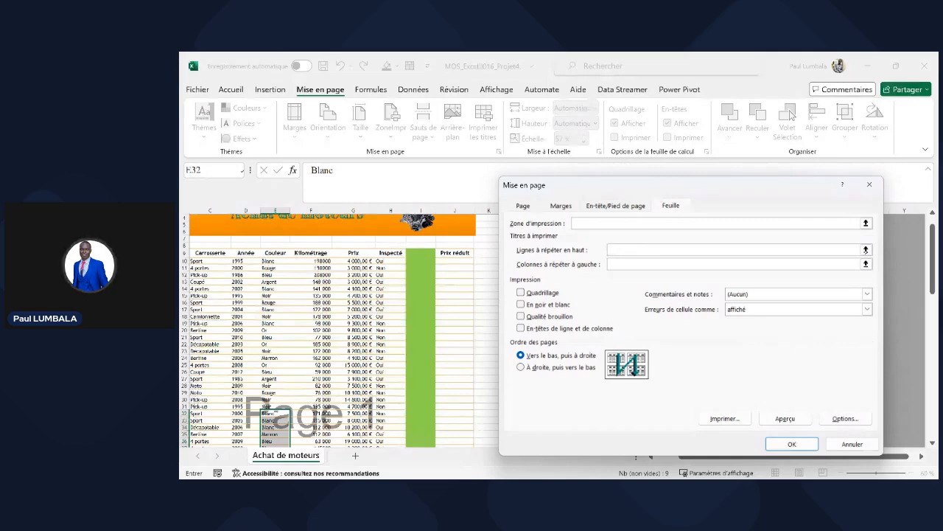
{"action": "left_click", "coordinate": [867, 250]}
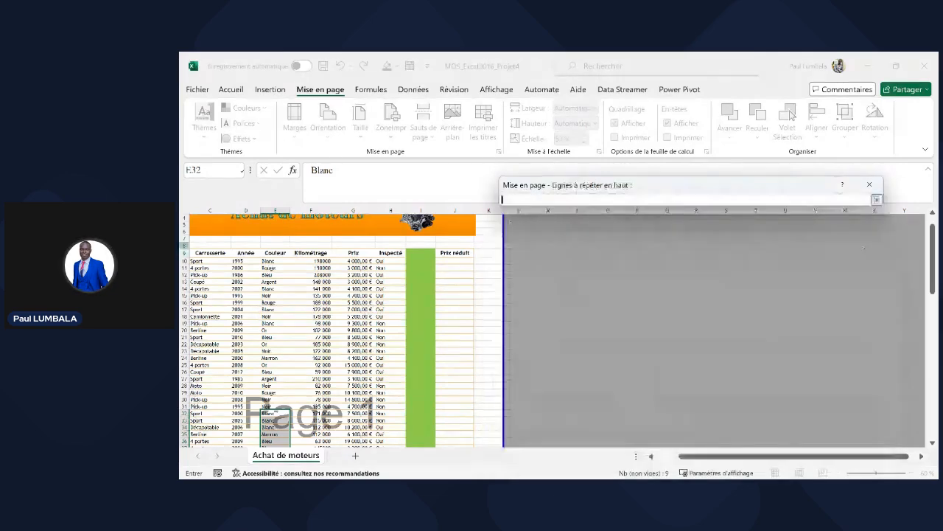
{"action": "left_click", "coordinate": [185, 252]}
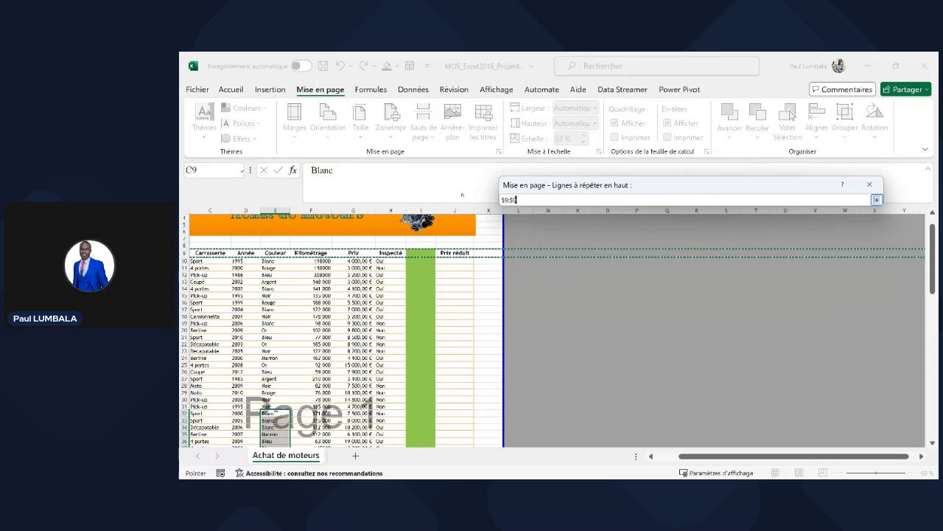
{"action": "key", "text": "Return"}
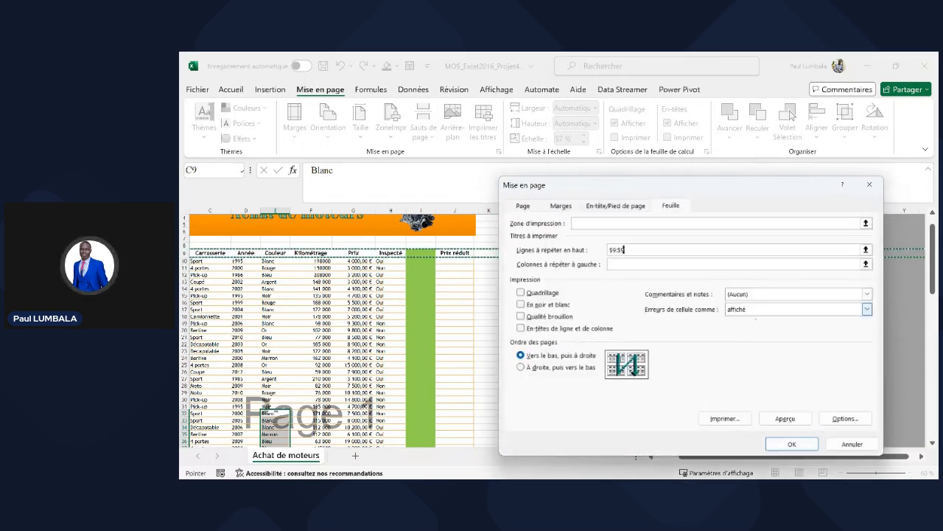
{"action": "left_click", "coordinate": [792, 443]}
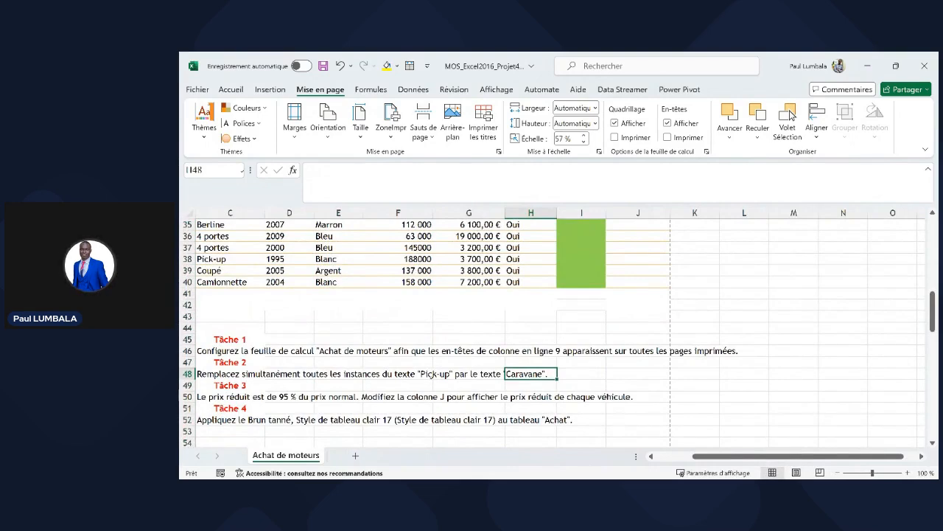
{"action": "left_click", "coordinate": [230, 372]}
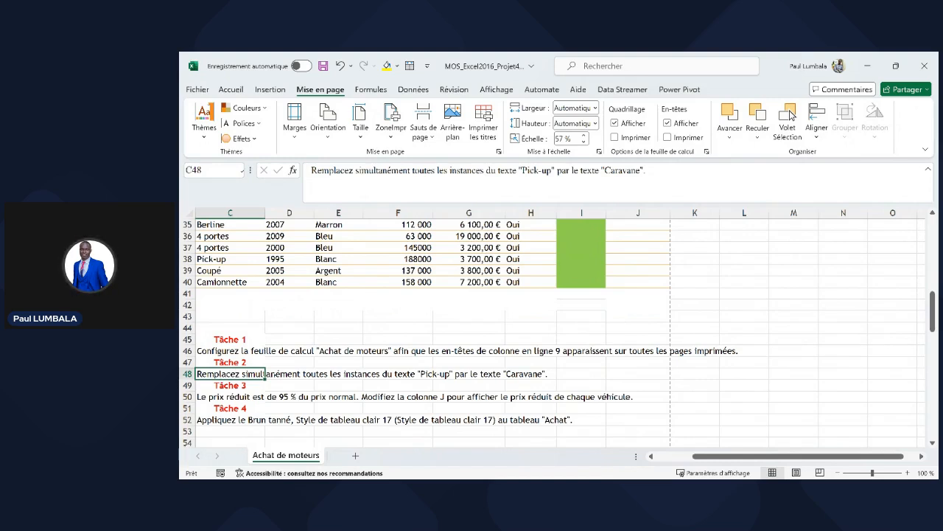
{"action": "key", "text": "Right"}
{"action": "key", "text": "Right"}
{"action": "key", "text": "Right"}
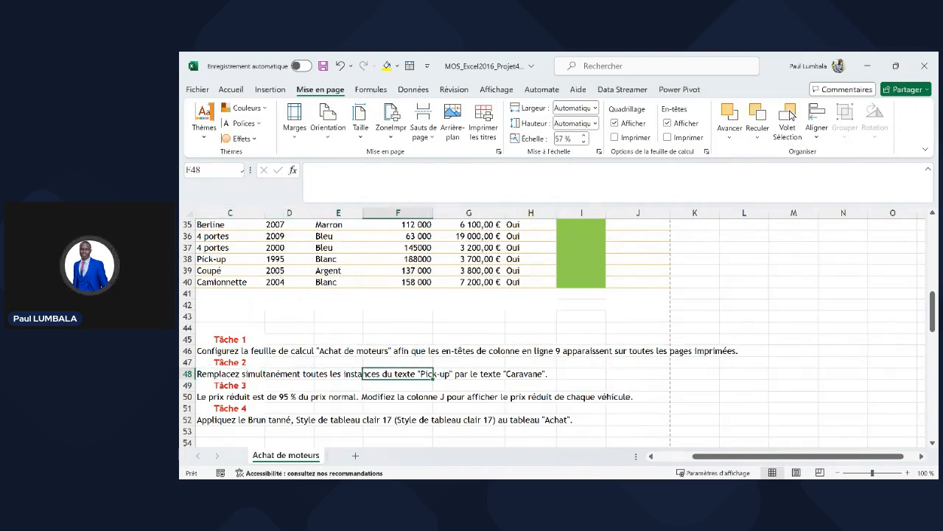
{"action": "key", "text": "Right"}
{"action": "left_click_drag", "start_coordinate": [289, 373], "coordinate": [531, 374]}
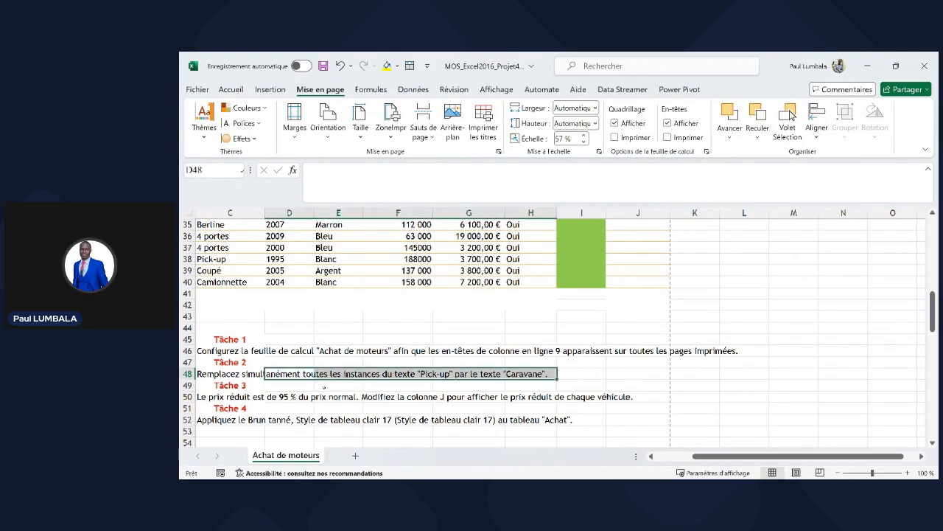
{"action": "left_click", "coordinate": [323, 386]}
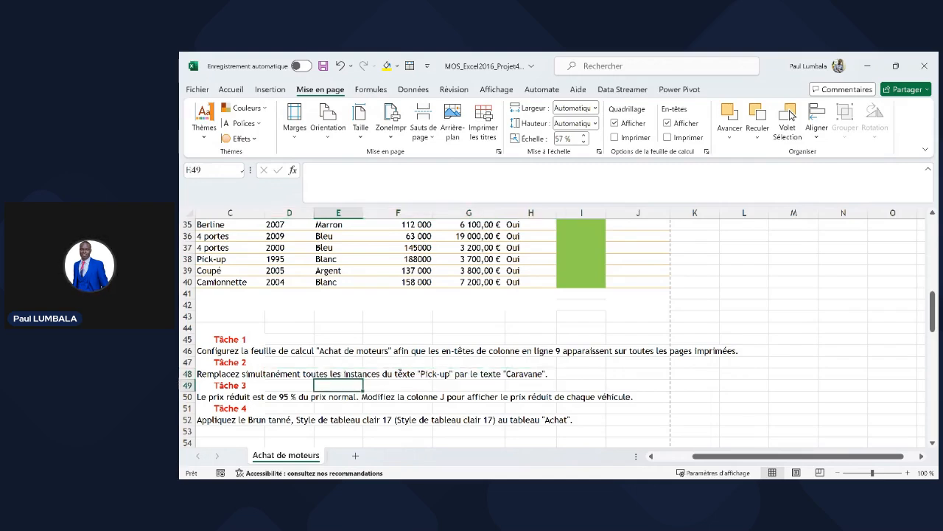
{"action": "left_click", "coordinate": [281, 373]}
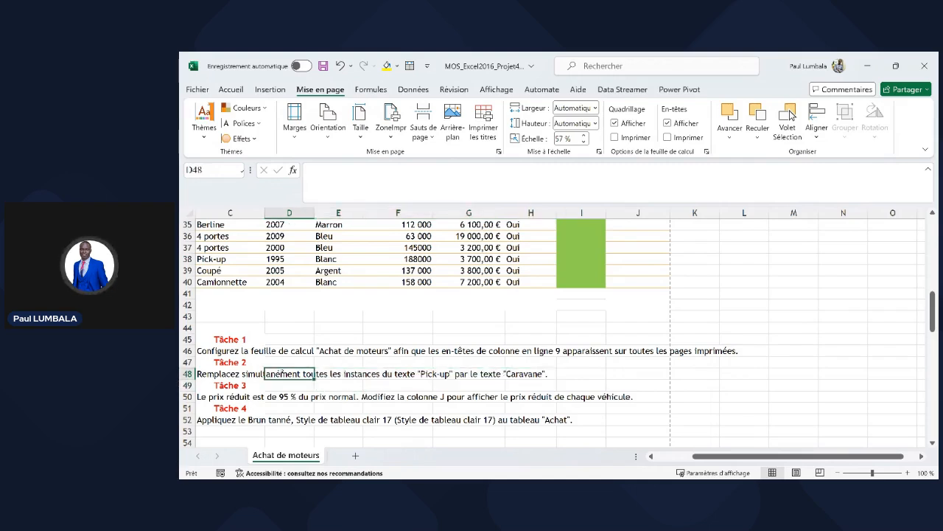
{"action": "key", "text": "Down"}
{"action": "key", "text": "Down"}
{"action": "key", "text": "Down"}
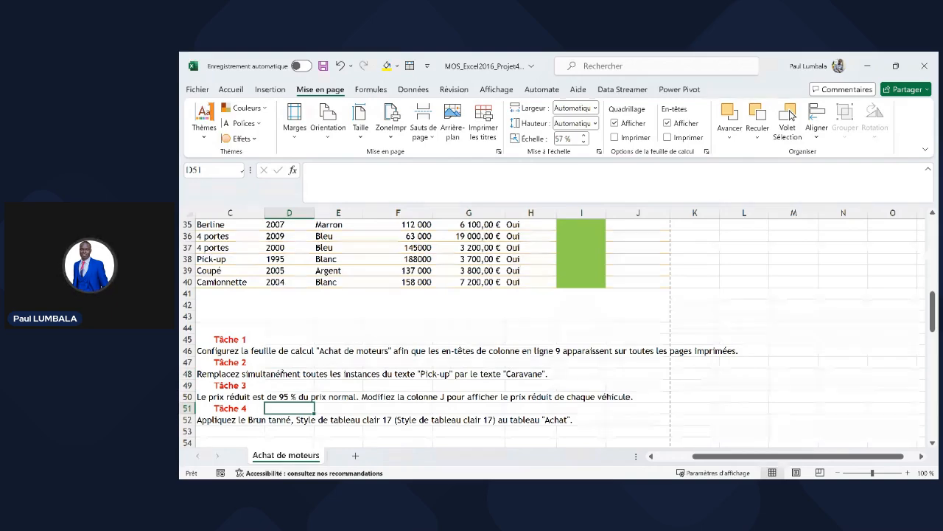
{"action": "left_click", "coordinate": [282, 374]}
{"action": "type", "text": "555"}
{"action": "left_click", "coordinate": [385, 407]}
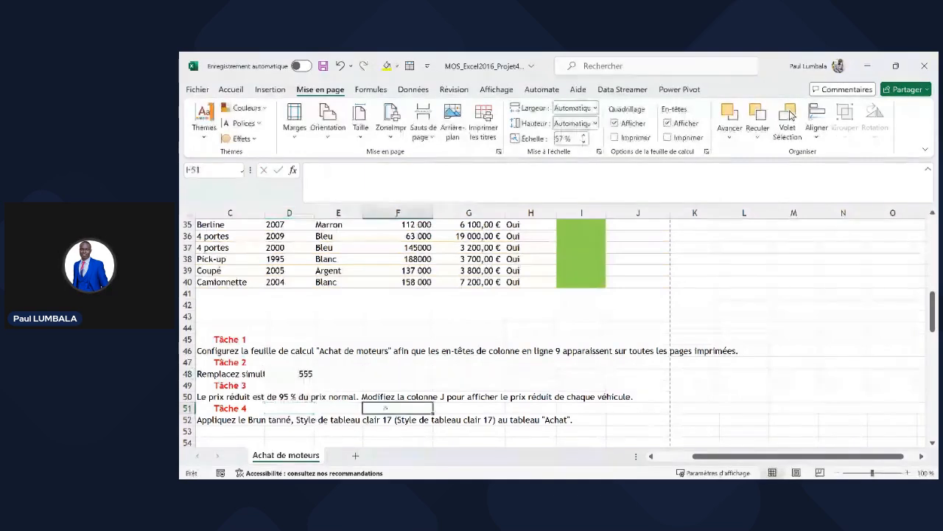
{"action": "left_click", "coordinate": [253, 374]}
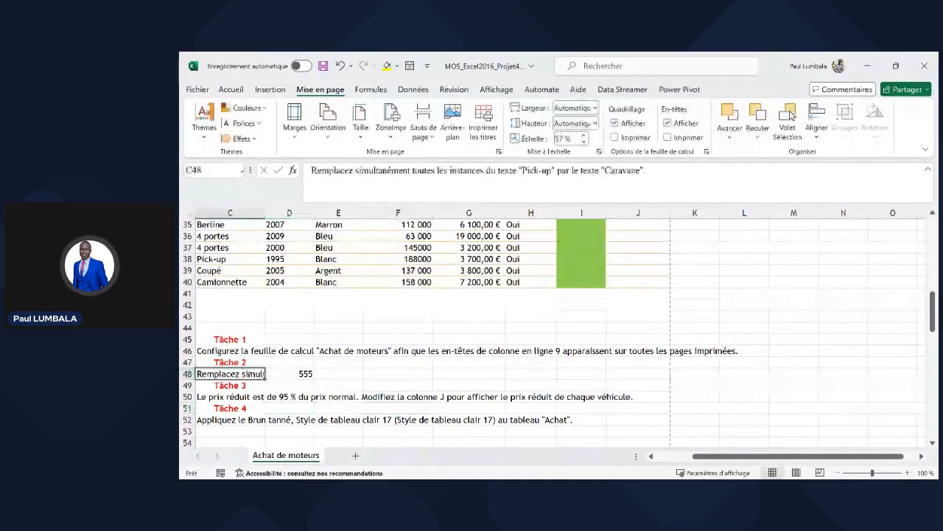
{"action": "left_click", "coordinate": [296, 374]}
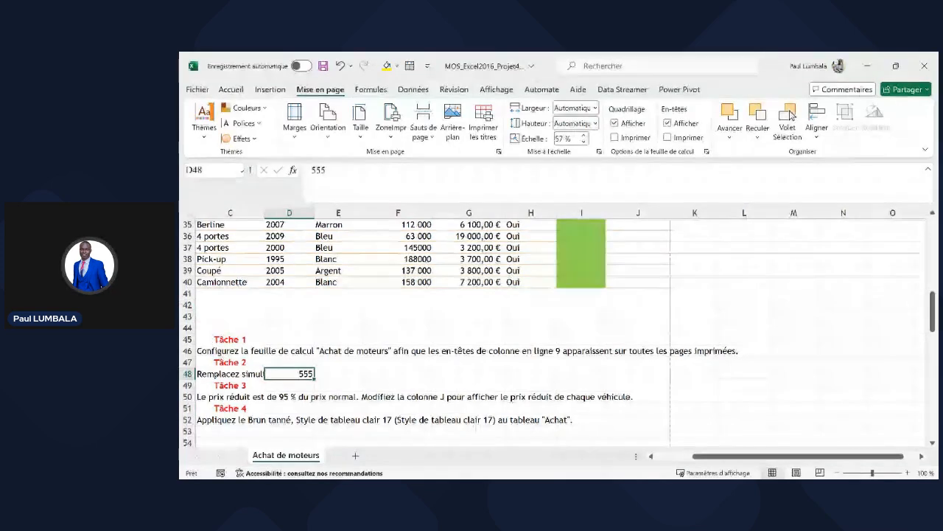
{"action": "left_click", "coordinate": [210, 375]}
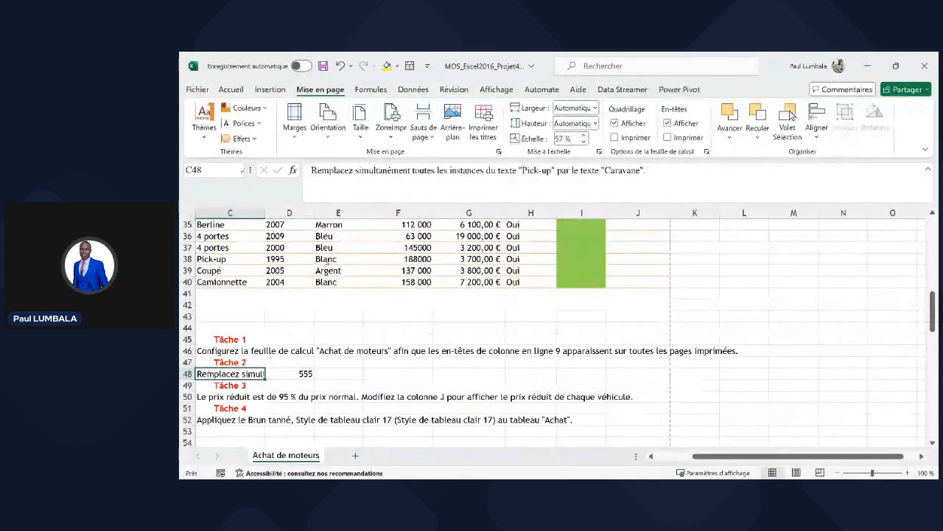
{"action": "left_click_drag", "start_coordinate": [315, 170], "coordinate": [676, 169]}
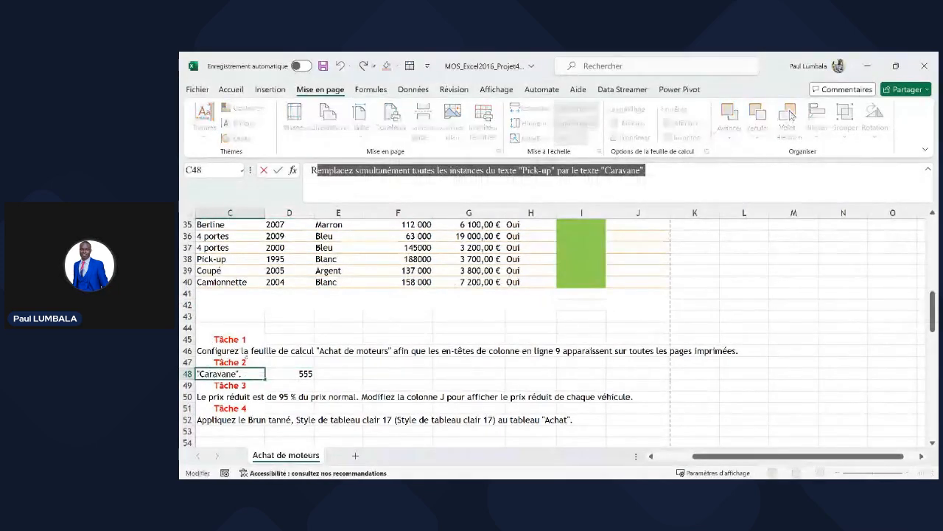
{"action": "key", "text": "Return"}
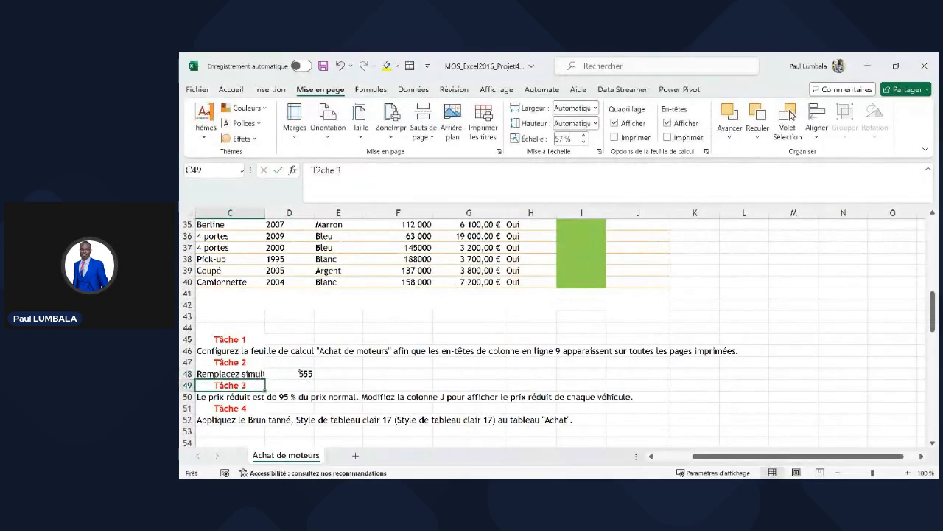
{"action": "left_click", "coordinate": [300, 373]}
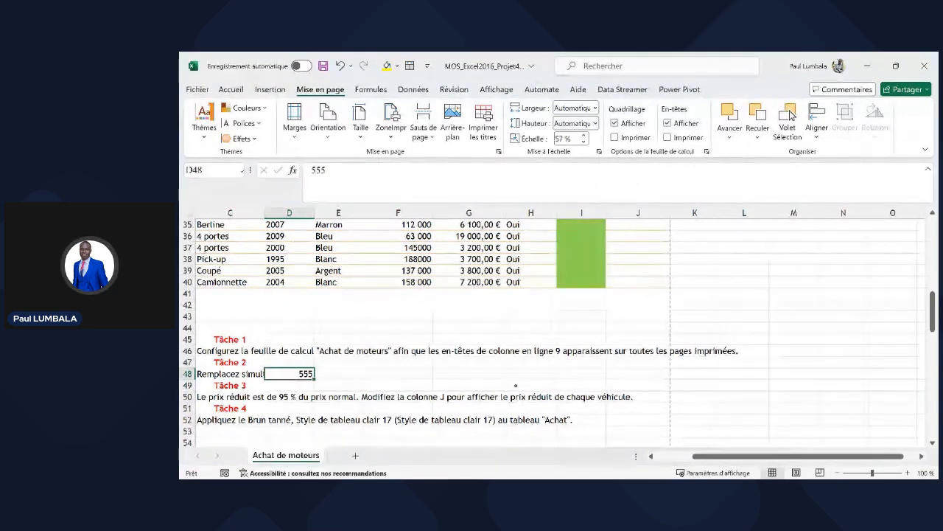
{"action": "key", "text": "Delete"}
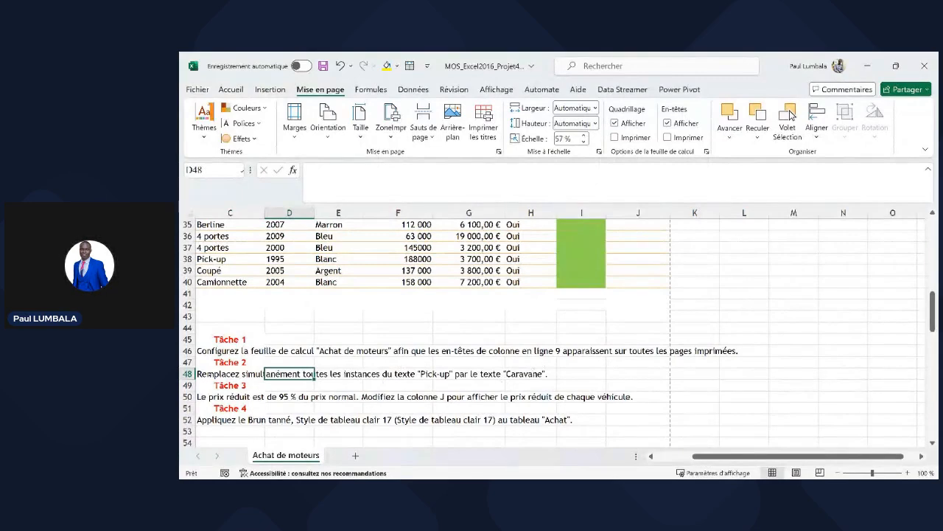
{"action": "key", "text": "Left"}
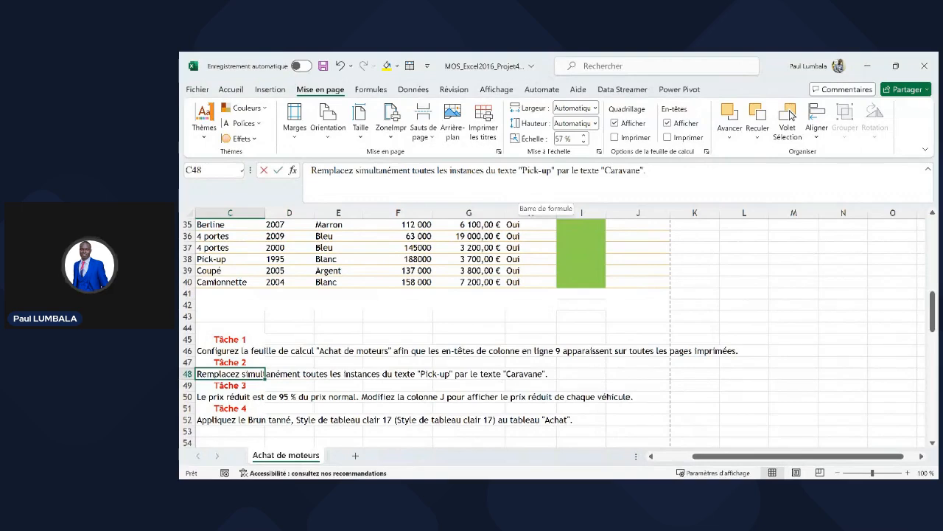
{"action": "left_click_drag", "start_coordinate": [522, 170], "coordinate": [551, 171]}
{"action": "key", "text": "ctrl+c"}
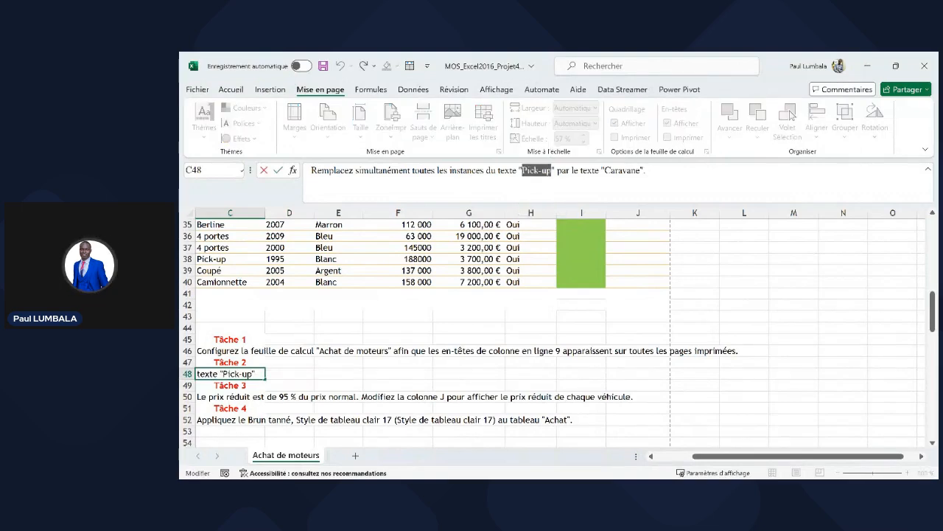
- Scroll back to the top of the table and select the Pick-up entry in C15
{"action": "left_click", "coordinate": [393, 294]}
{"action": "scroll", "coordinate": [361, 275], "scroll_direction": "up", "scroll_amount": 4}
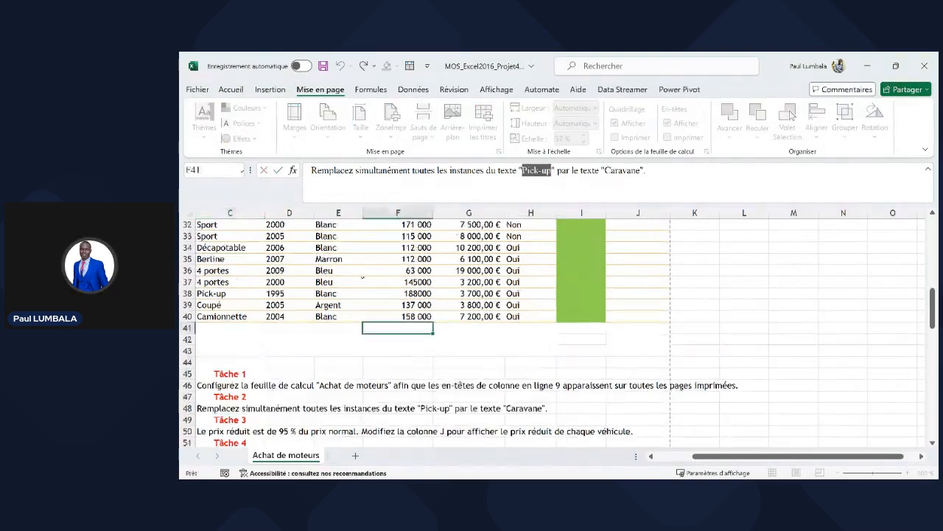
{"action": "scroll", "coordinate": [357, 270], "scroll_direction": "up", "scroll_amount": 4}
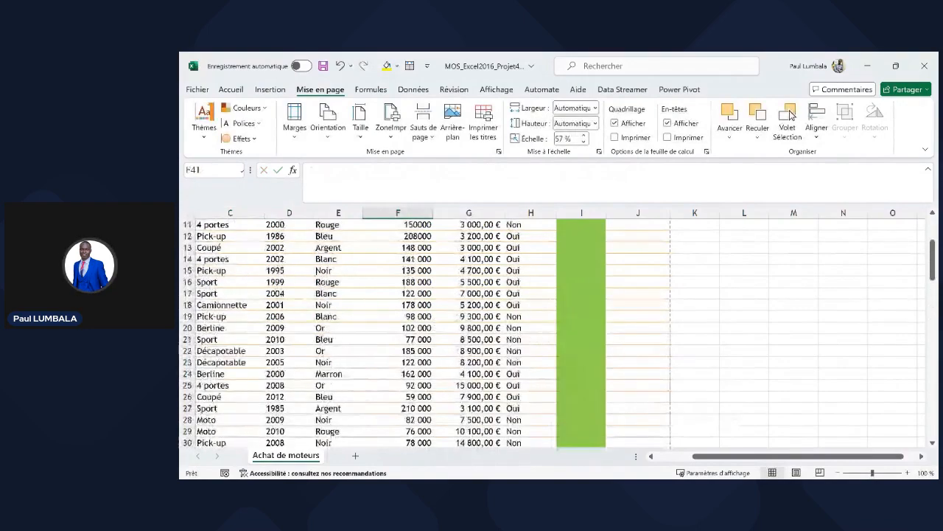
{"action": "scroll", "coordinate": [553, 332], "scroll_direction": "left", "scroll_amount": 2}
{"action": "scroll", "coordinate": [553, 332], "scroll_direction": "up", "scroll_amount": 2}
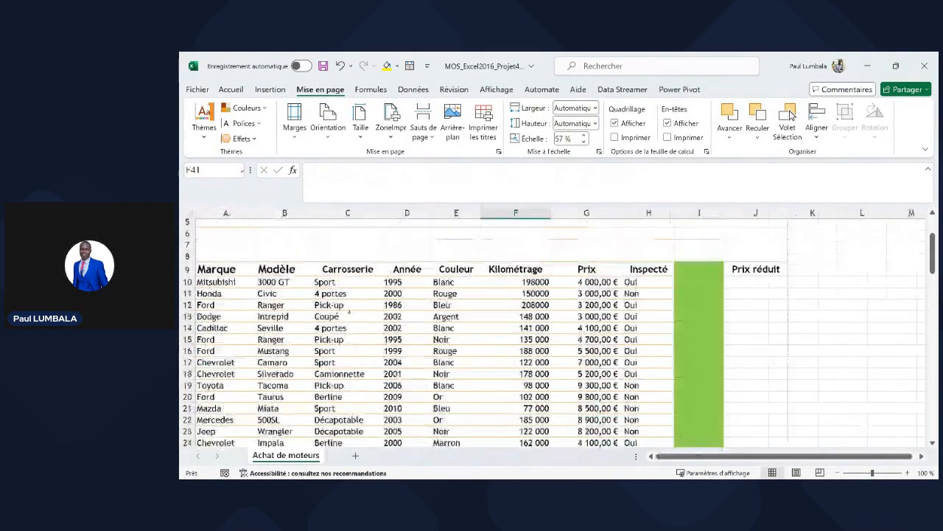
{"action": "left_click", "coordinate": [335, 318]}
{"action": "left_click", "coordinate": [344, 340]}
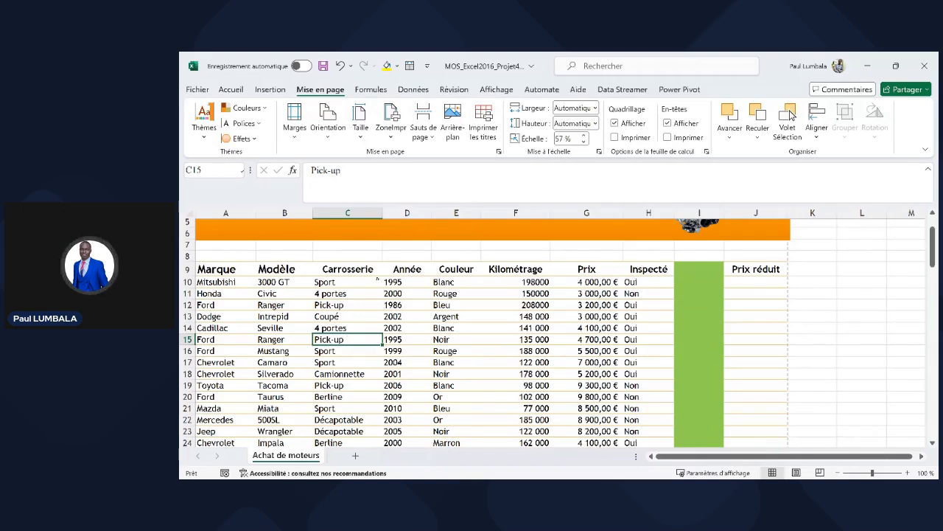
{"action": "left_click", "coordinate": [231, 89]}
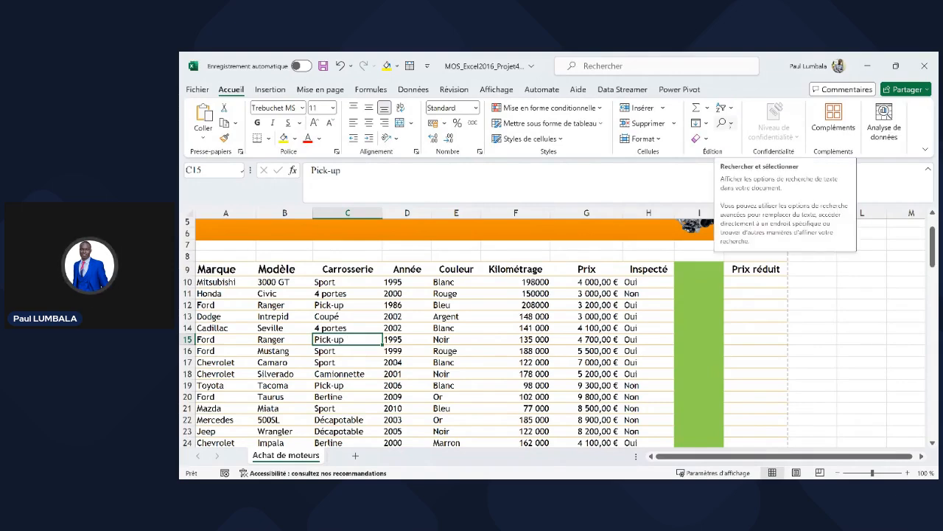
- In Find and Replace, enter Pick-up as the search text and Caravane as the replacement
{"action": "left_click", "coordinate": [722, 123]}
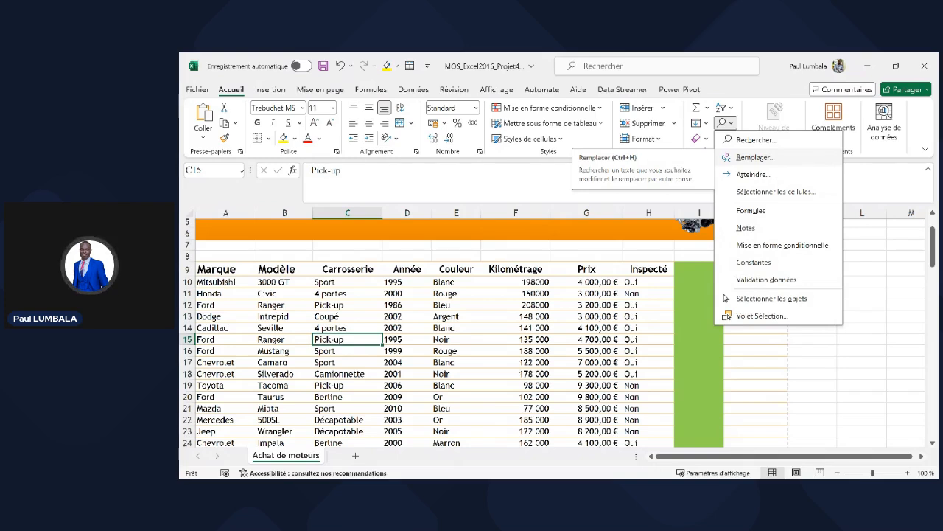
{"action": "left_click", "coordinate": [762, 157]}
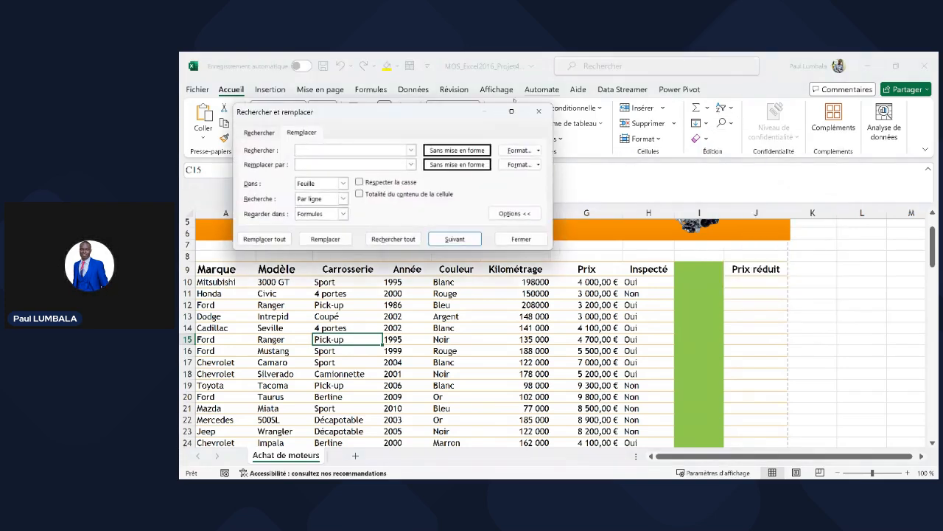
{"action": "left_click_drag", "start_coordinate": [396, 112], "coordinate": [629, 161]}
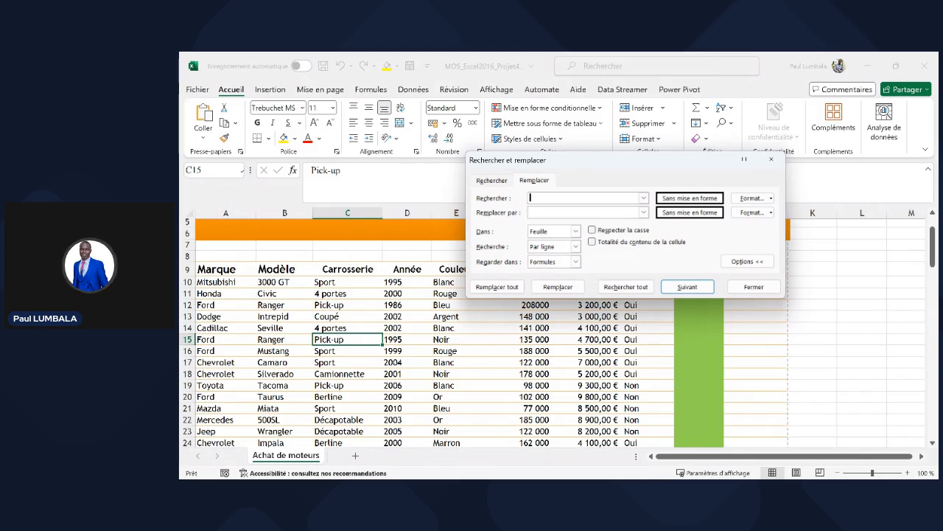
{"action": "key", "text": "ctrl+v"}
{"action": "left_click", "coordinate": [544, 210]}
{"action": "type", "text": "Caravane"}
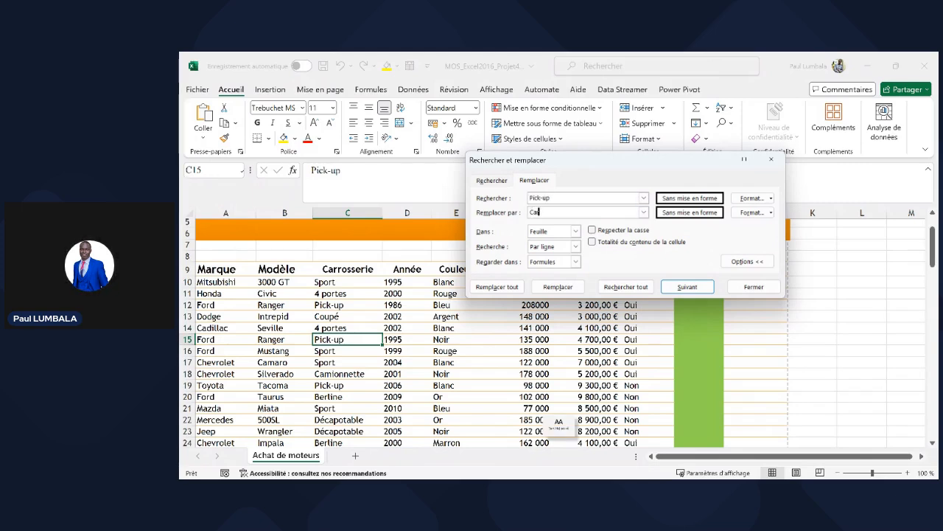
{"action": "left_click", "coordinate": [562, 197]}
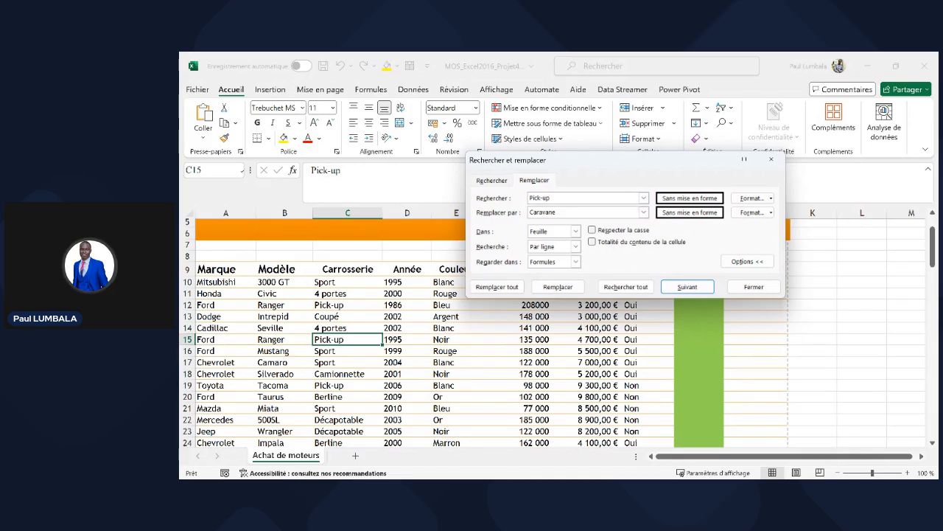
{"action": "left_click_drag", "start_coordinate": [566, 213], "coordinate": [512, 213]}
- Keep the search options at Feuille, Par ligne and Formules
{"action": "left_click", "coordinate": [576, 231]}
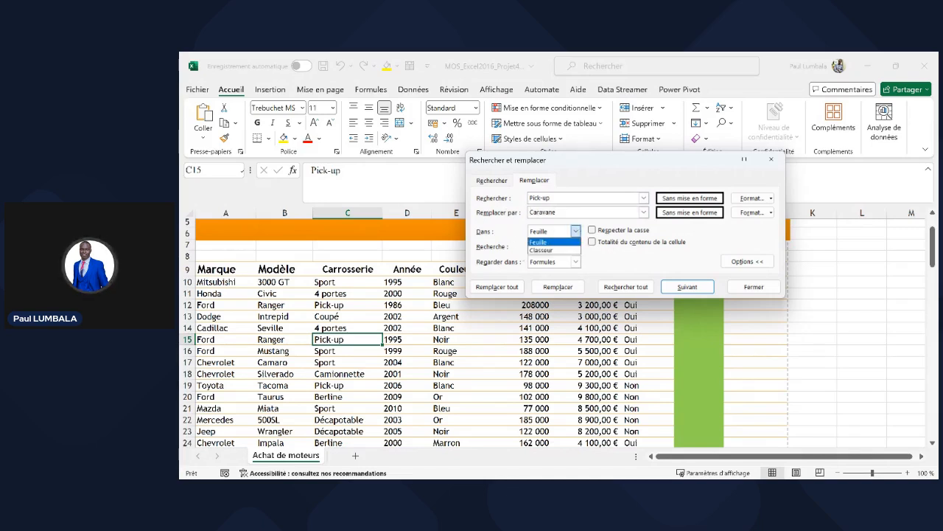
{"action": "left_click", "coordinate": [521, 241]}
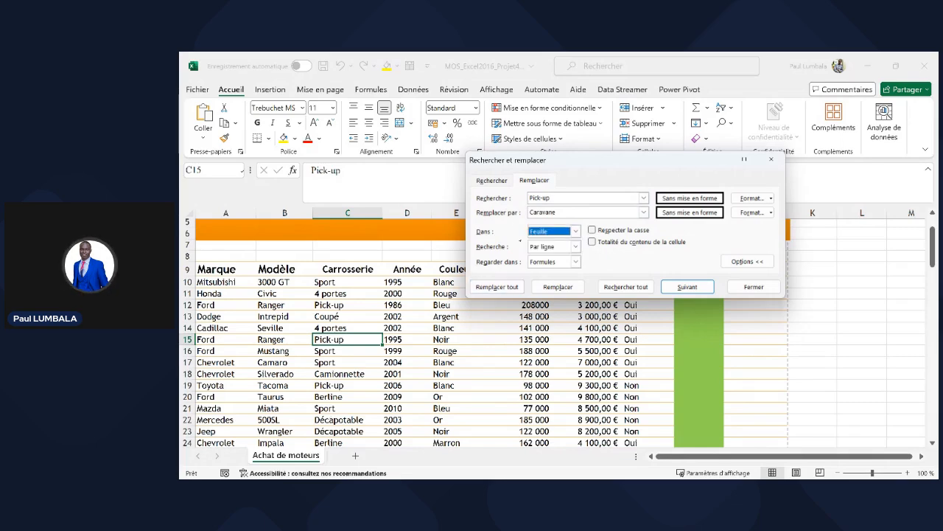
{"action": "left_click", "coordinate": [575, 246]}
{"action": "left_click", "coordinate": [578, 247]}
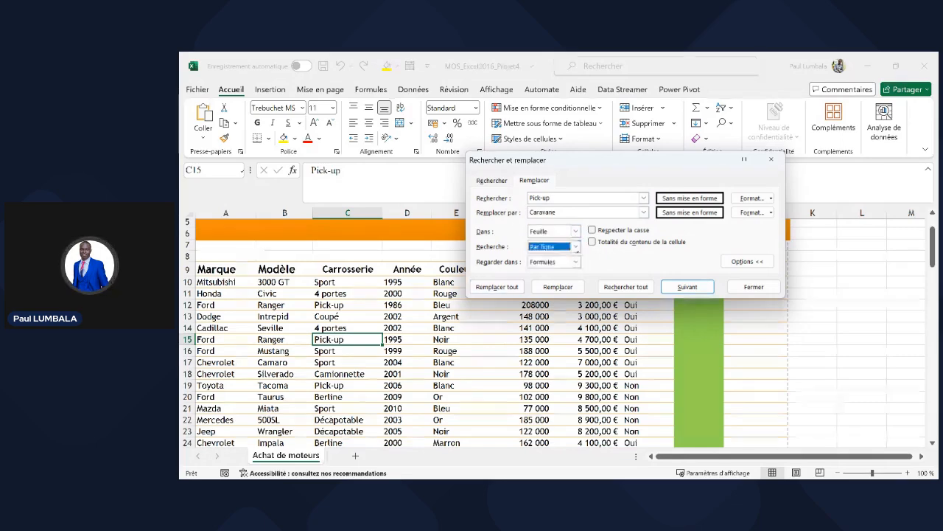
{"action": "left_click", "coordinate": [575, 246]}
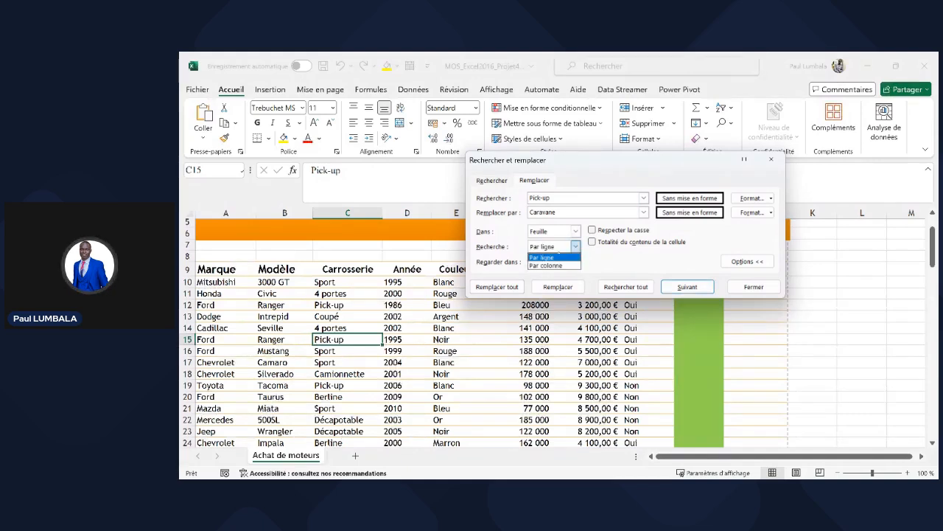
{"action": "left_click", "coordinate": [546, 257]}
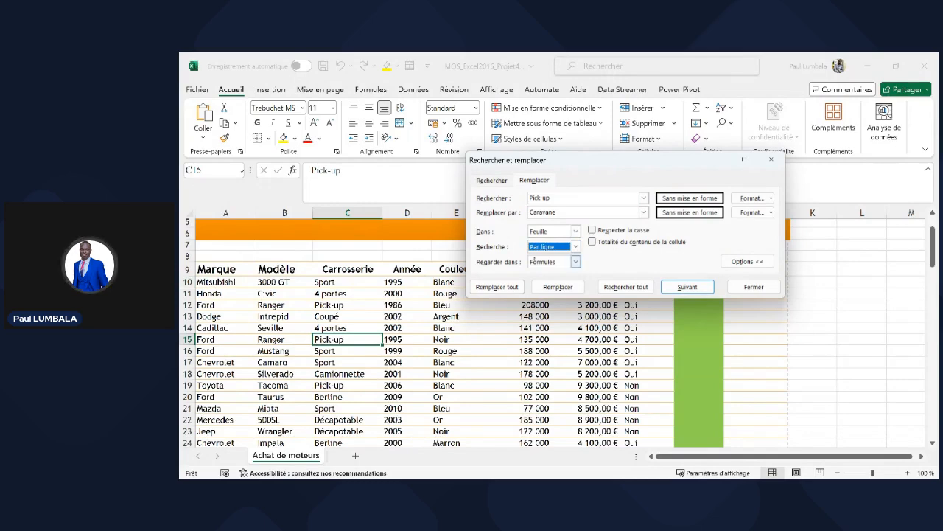
{"action": "left_click", "coordinate": [576, 262]}
{"action": "left_click", "coordinate": [555, 271]}
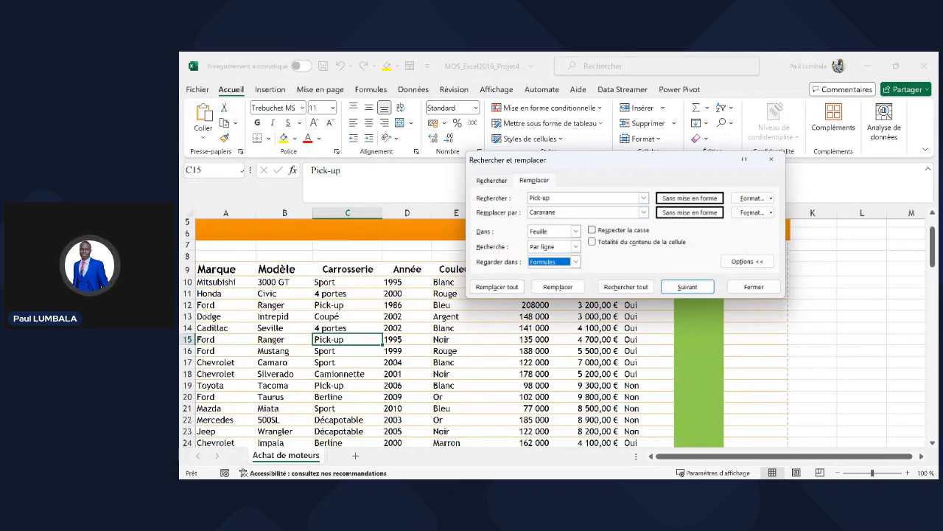
- Reselect the Pick-up and Caravane texts and open the replacement's Format choices
{"action": "left_click_drag", "start_coordinate": [553, 197], "coordinate": [513, 212]}
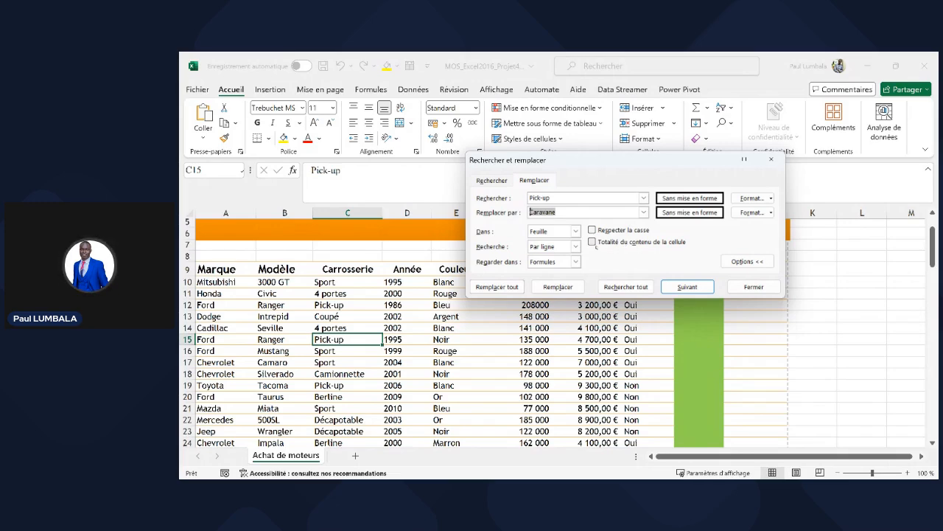
{"action": "left_click", "coordinate": [552, 197]}
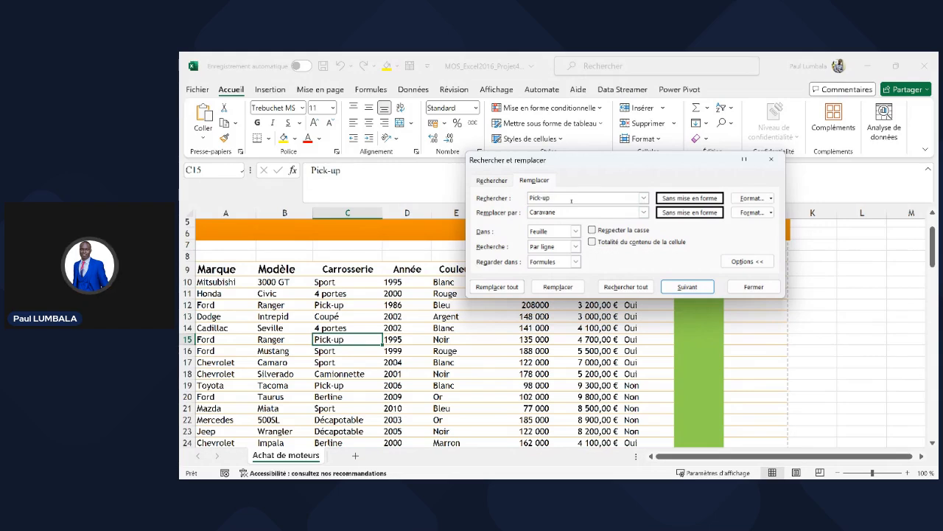
{"action": "double_click", "coordinate": [549, 198]}
{"action": "left_click", "coordinate": [644, 212]}
{"action": "left_click", "coordinate": [644, 212]}
{"action": "left_click", "coordinate": [771, 212]}
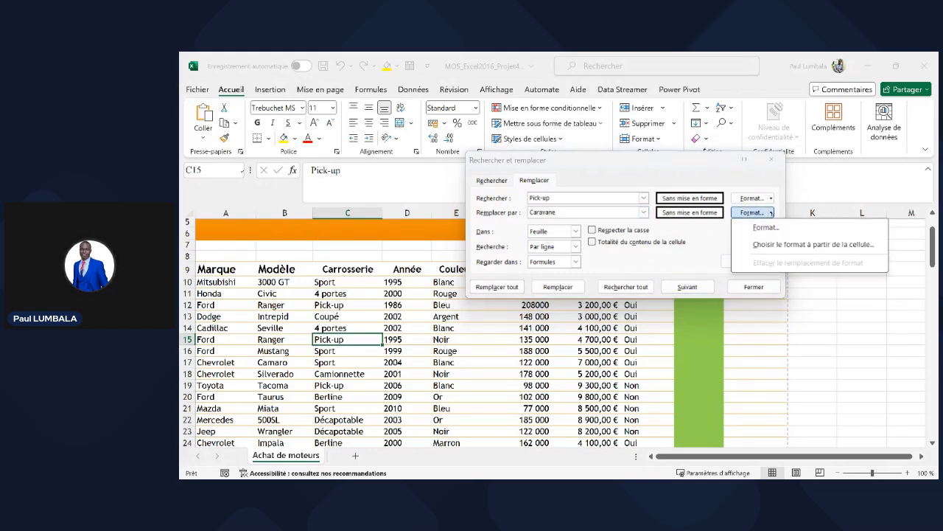
- Give the Caravane replacement format green dash-dot borders along the top and bottom
{"action": "left_click", "coordinate": [765, 228]}
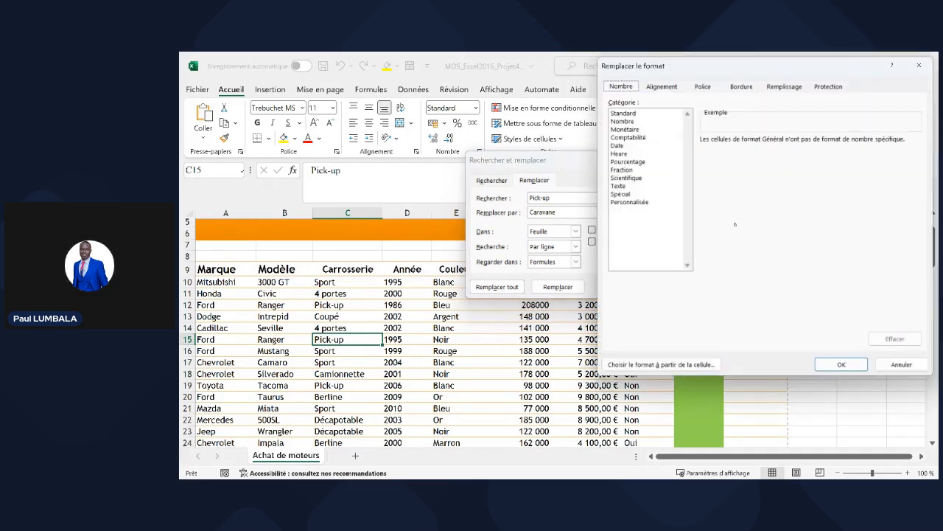
{"action": "left_click", "coordinate": [706, 104]}
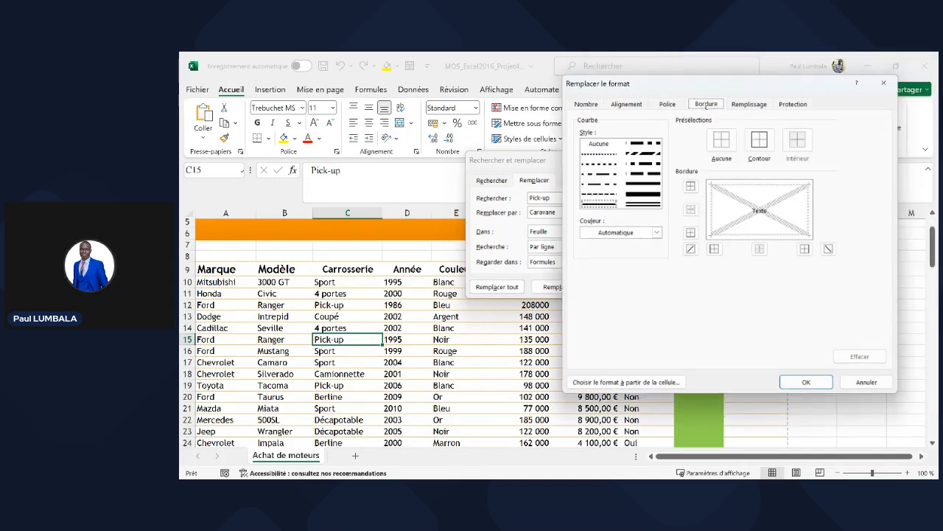
{"action": "left_click", "coordinate": [620, 233]}
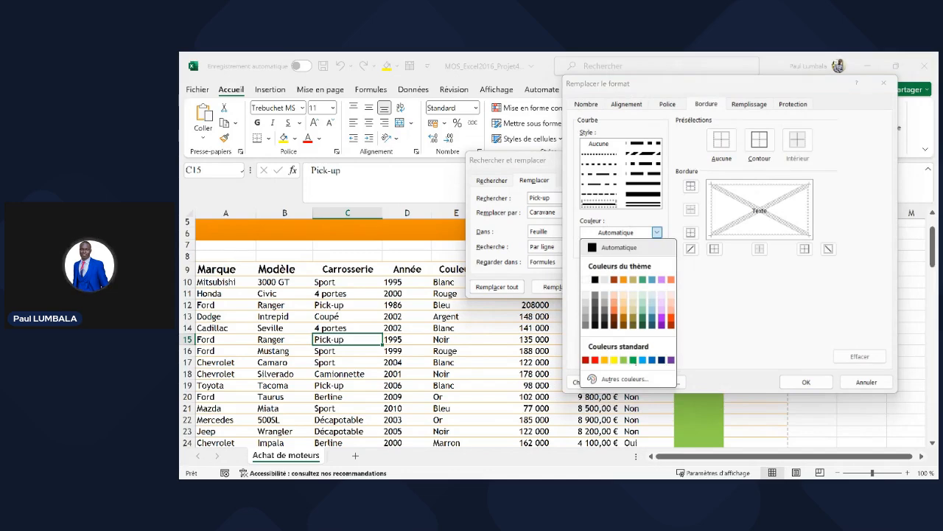
{"action": "left_click", "coordinate": [633, 360]}
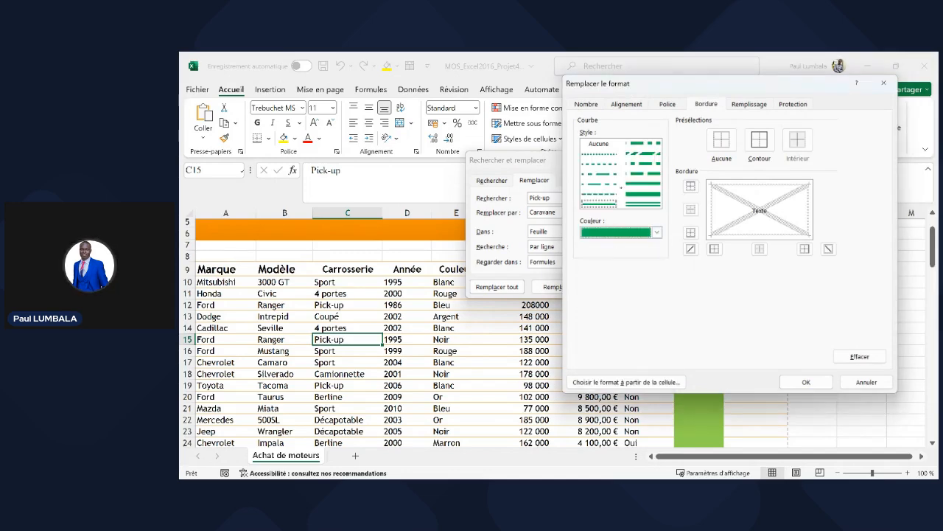
{"action": "left_click", "coordinate": [610, 174]}
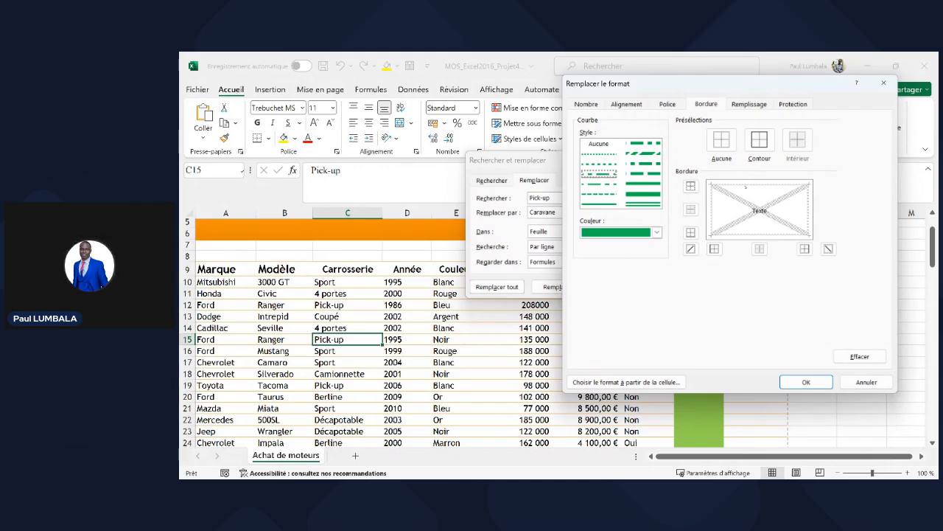
{"action": "left_click", "coordinate": [692, 186]}
{"action": "left_click", "coordinate": [691, 232]}
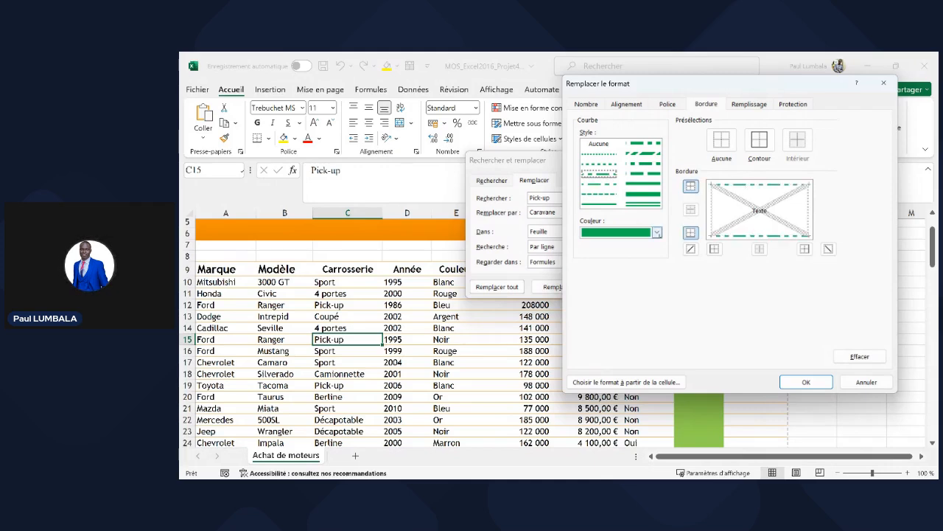
- Add brown (Marron, Texte 2) dashed left and right borders and confirm the format
{"action": "left_click", "coordinate": [657, 232]}
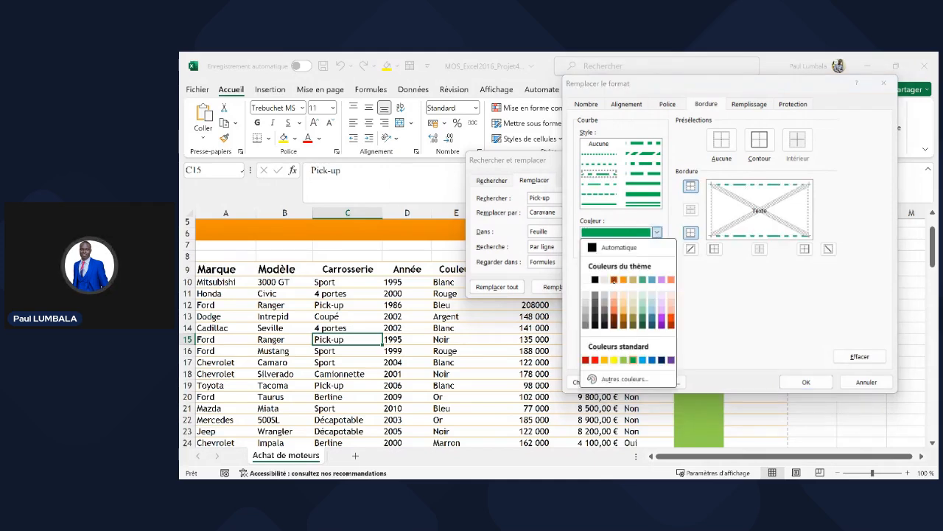
{"action": "left_click", "coordinate": [614, 280]}
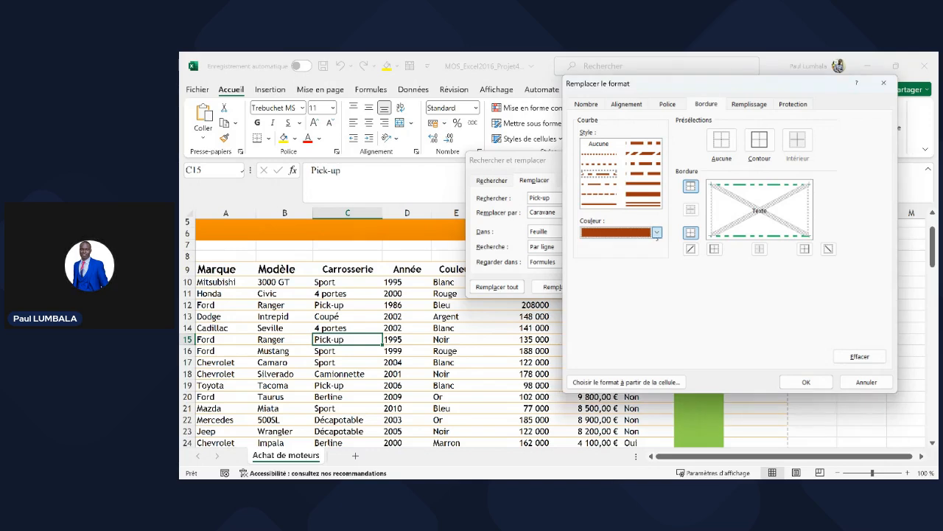
{"action": "left_click", "coordinate": [656, 233]}
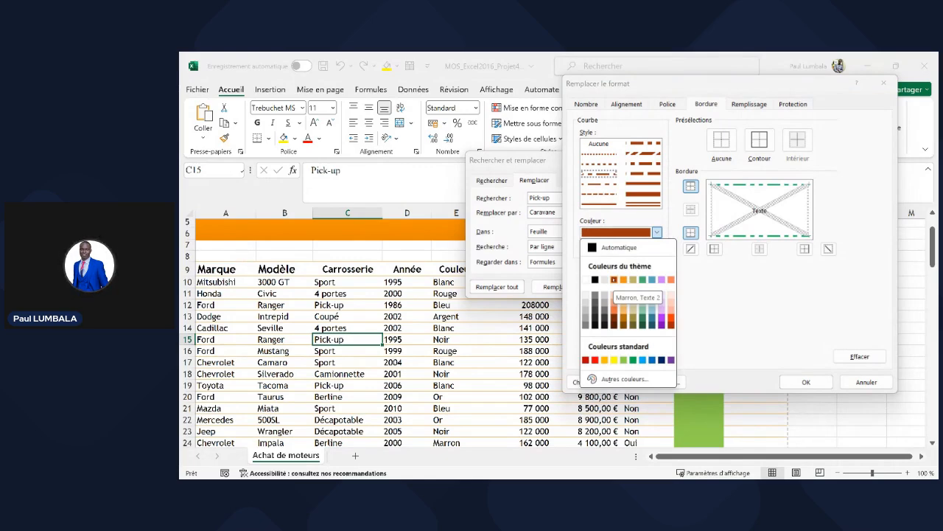
{"action": "left_click", "coordinate": [614, 280]}
{"action": "left_click", "coordinate": [644, 183]}
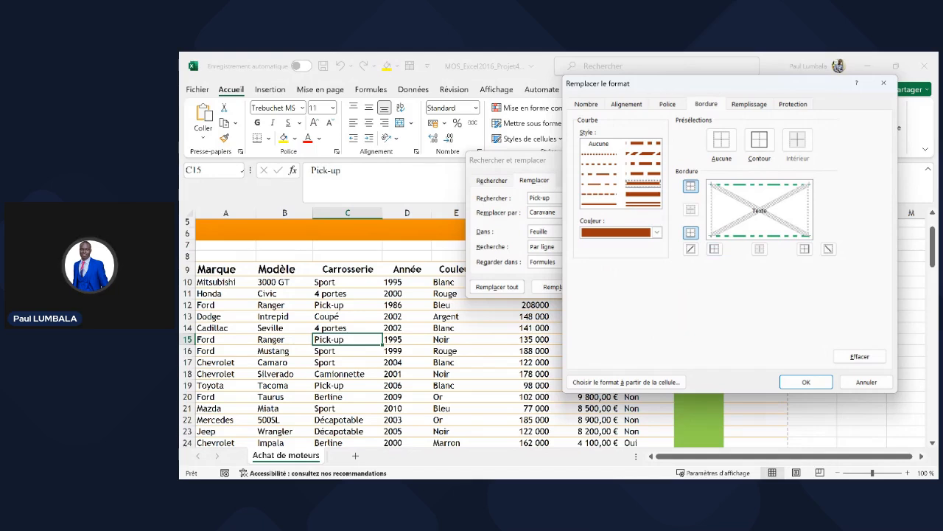
{"action": "left_click", "coordinate": [714, 215]}
{"action": "left_click", "coordinate": [810, 215]}
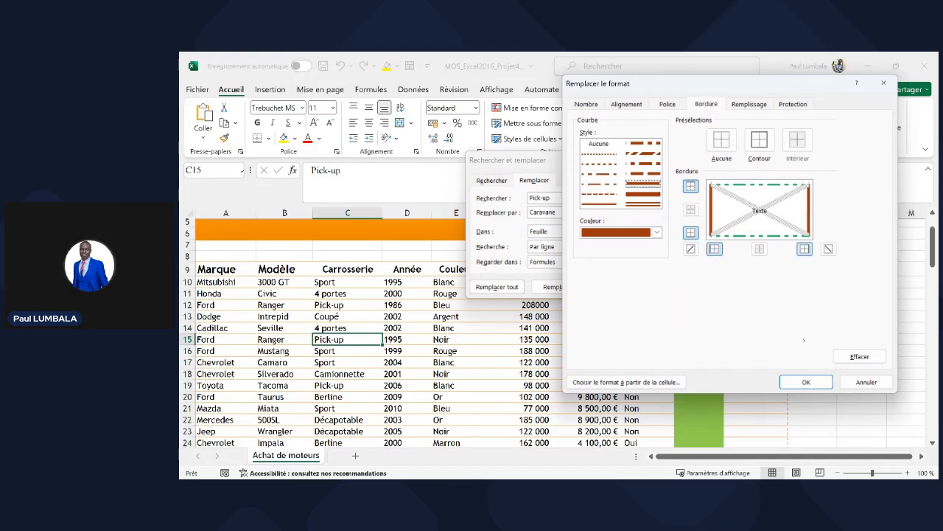
{"action": "left_click", "coordinate": [803, 380]}
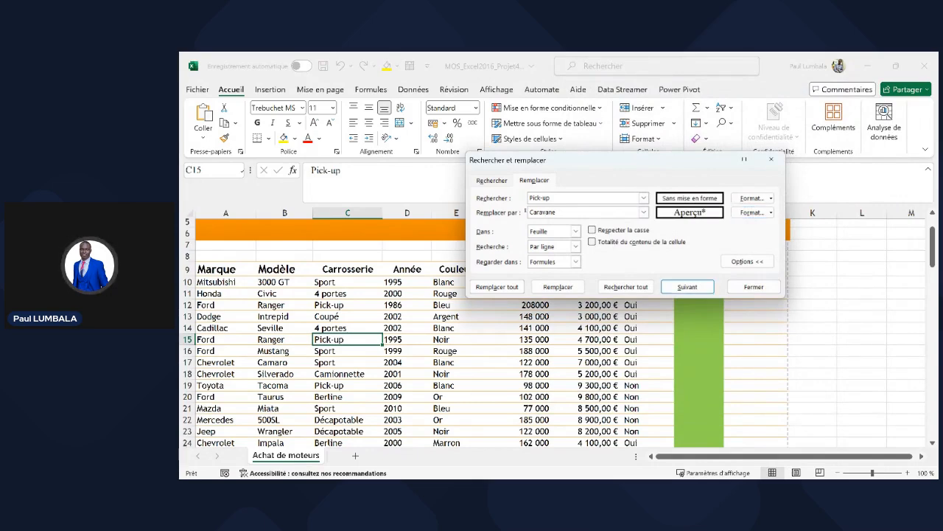
- Set the Caravane replacement font to Gras italique, size 12, light blue
{"action": "left_click", "coordinate": [752, 212]}
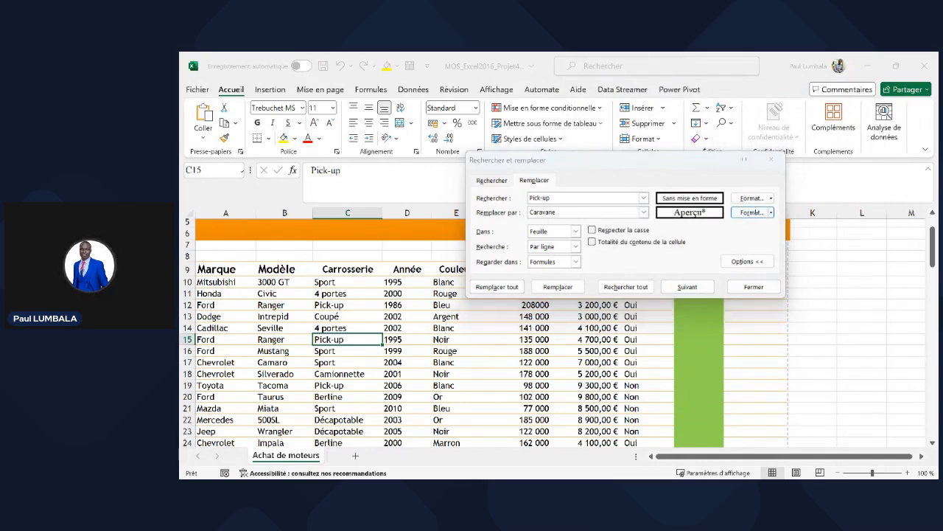
{"action": "left_click", "coordinate": [629, 185]}
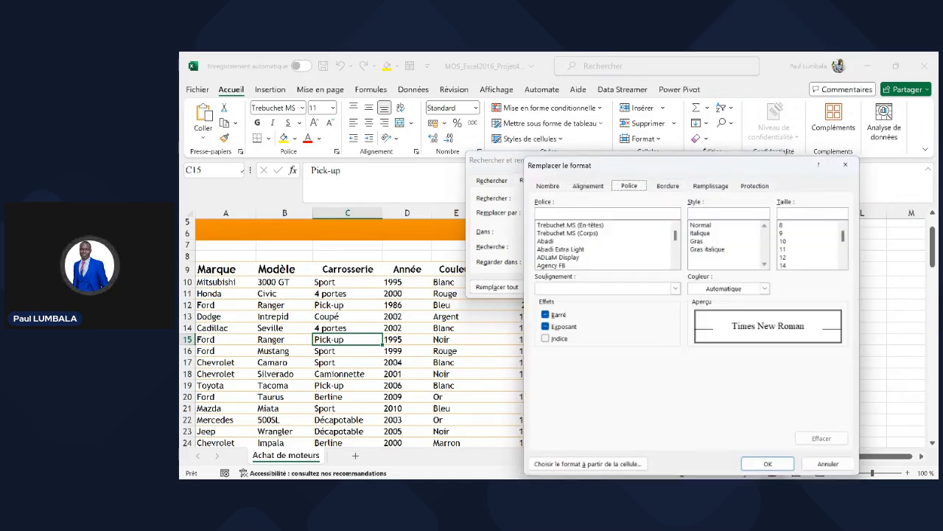
{"action": "left_click", "coordinate": [668, 186]}
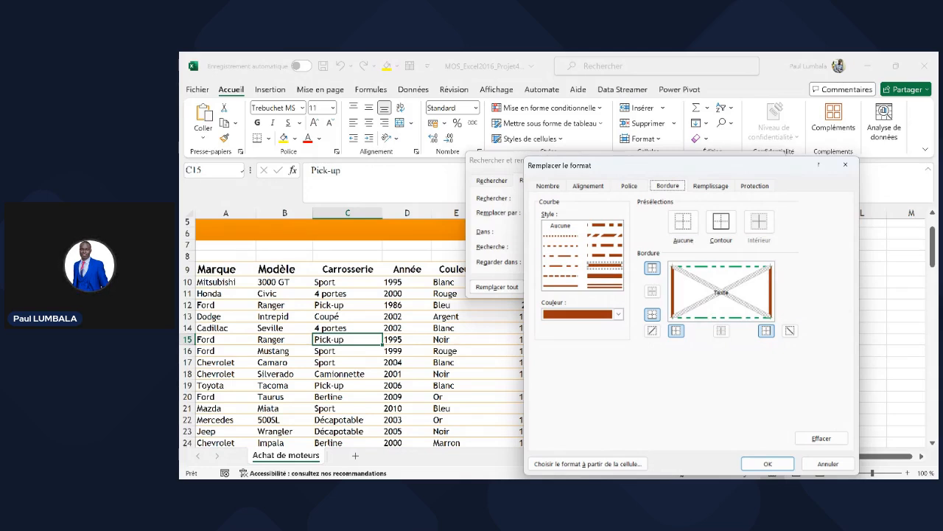
{"action": "left_click", "coordinate": [629, 186]}
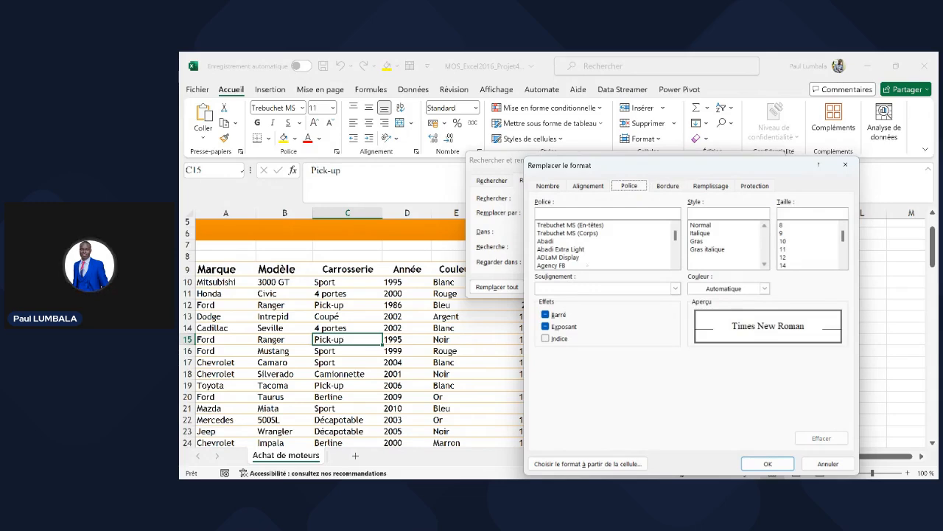
{"action": "left_click", "coordinate": [710, 242]}
{"action": "left_click", "coordinate": [711, 250]}
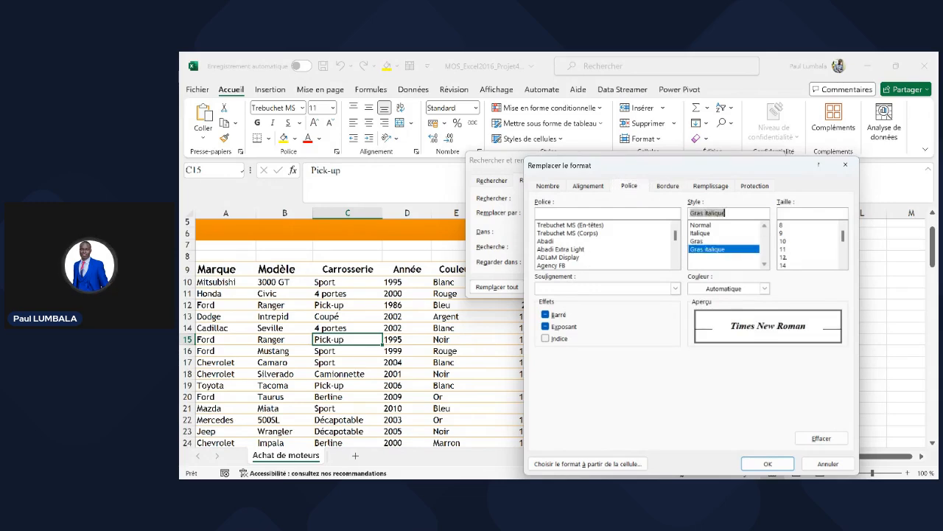
{"action": "left_click", "coordinate": [785, 257]}
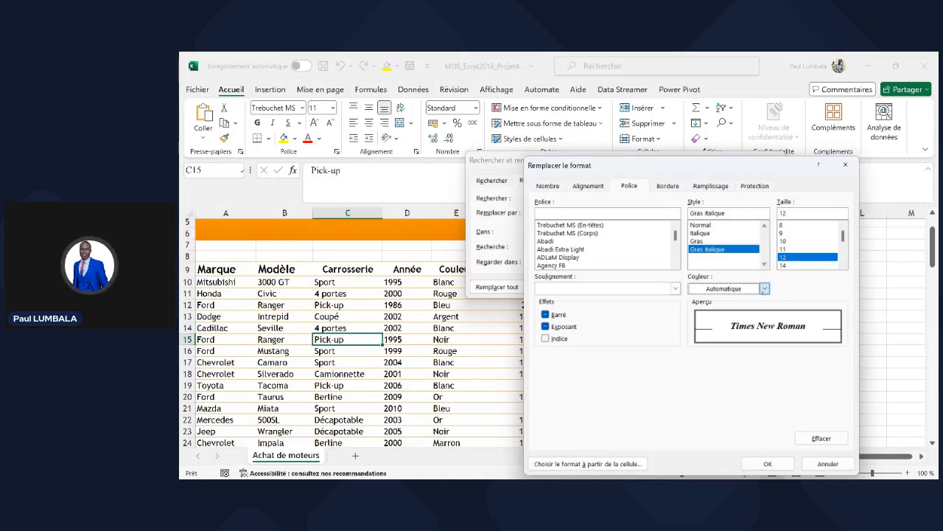
{"action": "left_click", "coordinate": [765, 288]}
{"action": "left_click", "coordinate": [750, 417]}
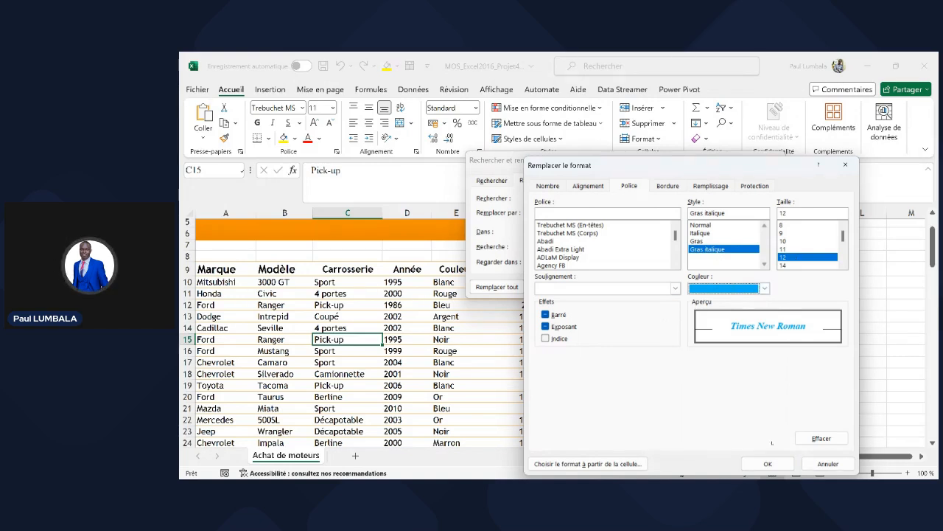
{"action": "left_click", "coordinate": [768, 463]}
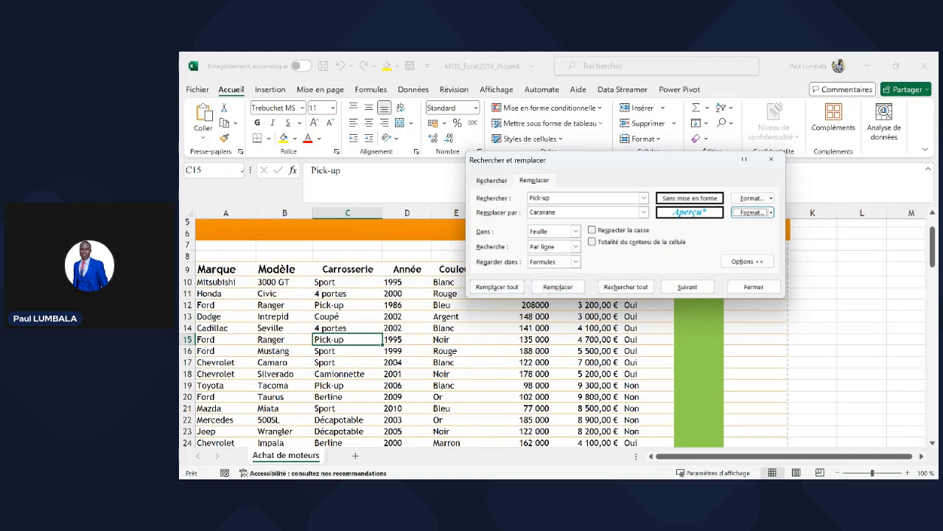
- Replace all seven Pick-up entries with formatted Caravane, then check C12, C15 and C19
{"action": "left_click", "coordinate": [558, 287]}
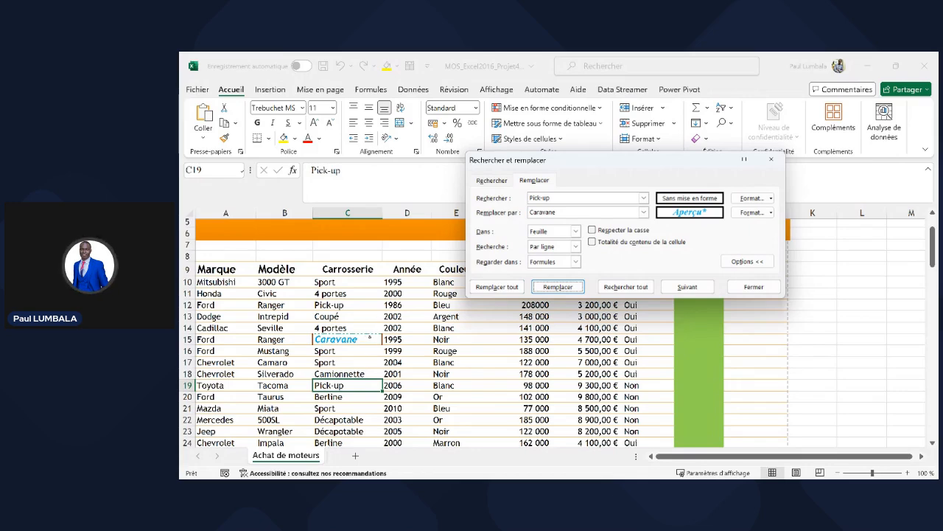
{"action": "left_click", "coordinate": [498, 287]}
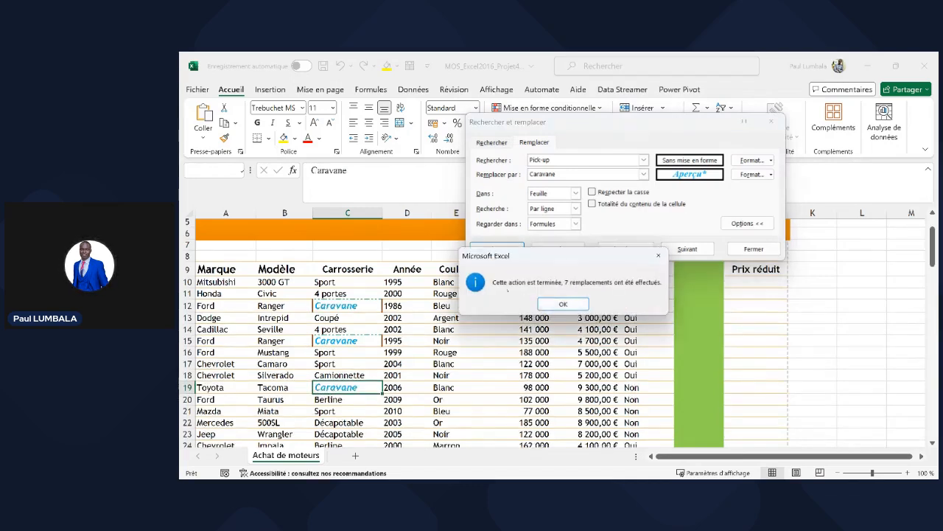
{"action": "left_click", "coordinate": [563, 304]}
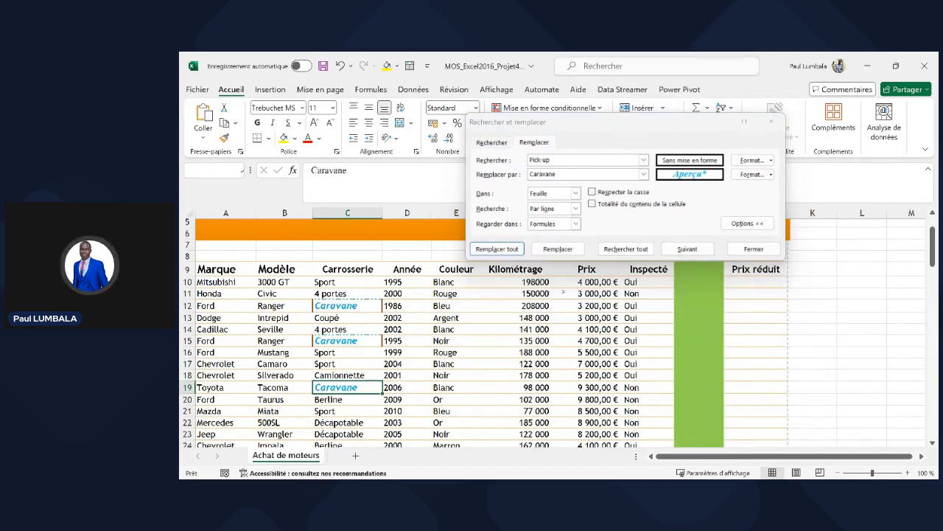
{"action": "left_click", "coordinate": [752, 250]}
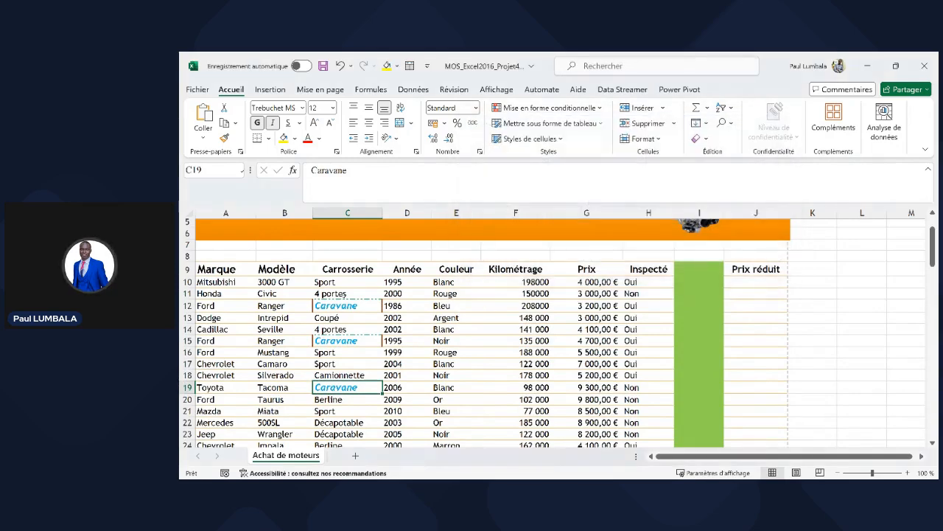
{"action": "left_click", "coordinate": [357, 306]}
{"action": "left_click", "coordinate": [357, 341]}
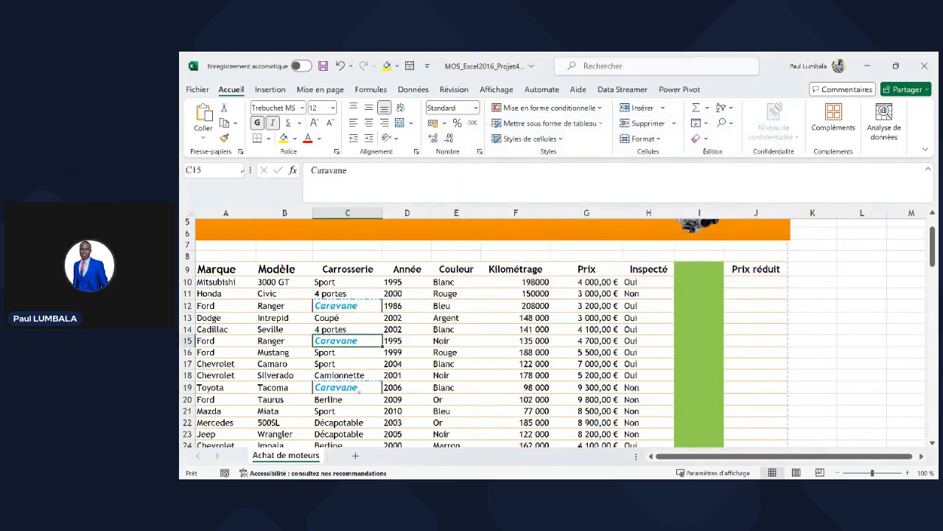
{"action": "left_click", "coordinate": [358, 388]}
- Go back to the table's header area and select J10 under Prix réduit
{"action": "scroll", "coordinate": [356, 376], "scroll_direction": "down", "scroll_amount": 3}
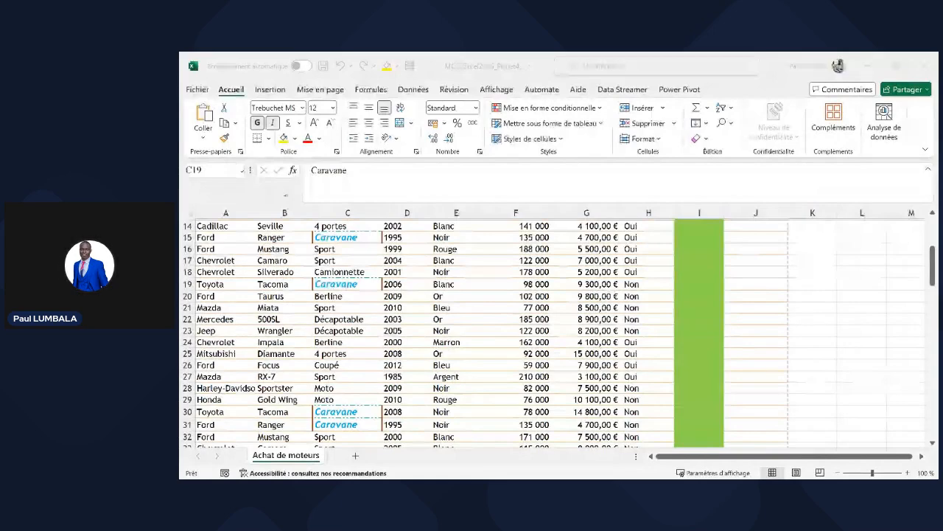
{"action": "scroll", "coordinate": [553, 332], "scroll_direction": "down", "scroll_amount": 9}
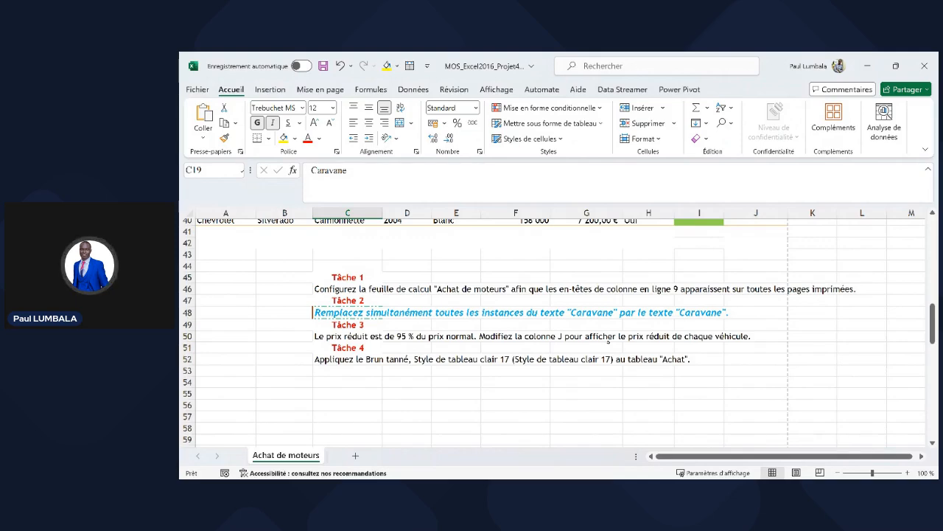
{"action": "scroll", "coordinate": [689, 356], "scroll_direction": "up", "scroll_amount": 13}
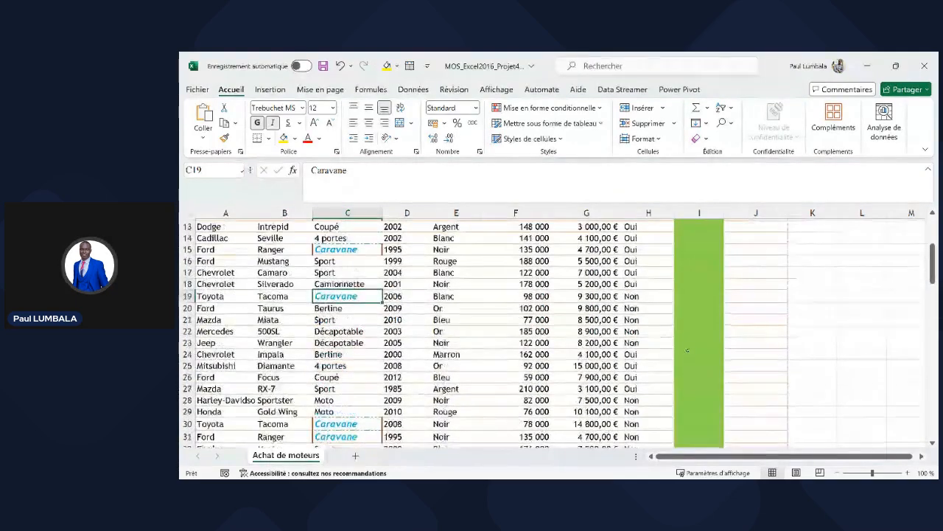
{"action": "left_click", "coordinate": [747, 330]}
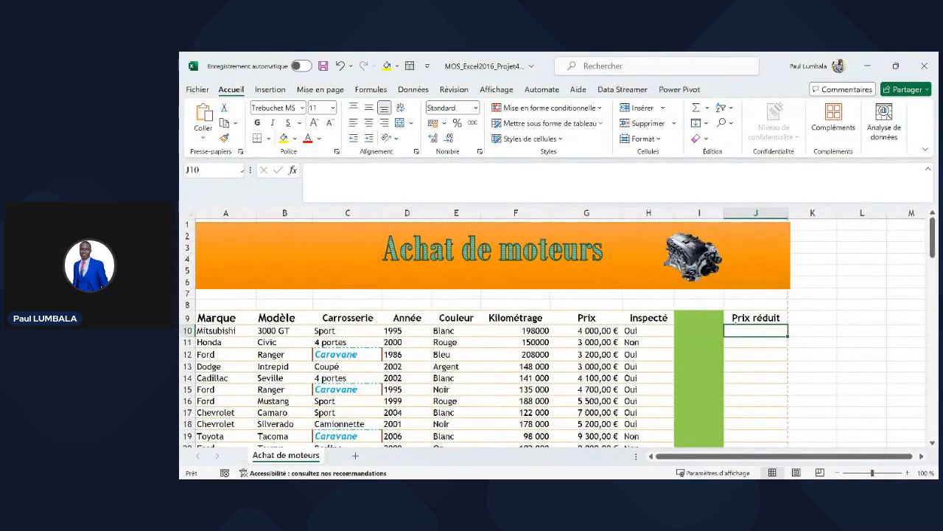
- Enter =95%*G10 in J10, giving a reduced price of 3 800,00 €
{"action": "left_click", "coordinate": [590, 329]}
{"action": "left_click", "coordinate": [760, 331]}
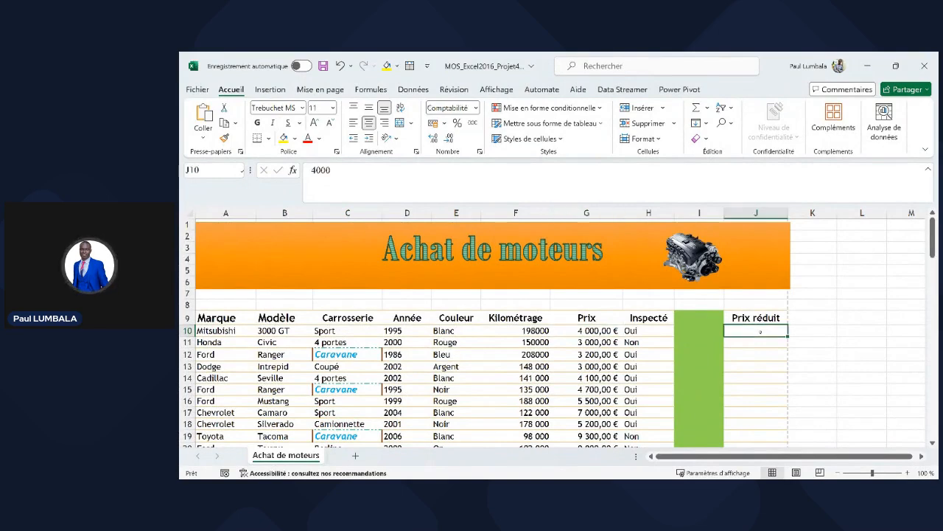
{"action": "left_click", "coordinate": [587, 330]}
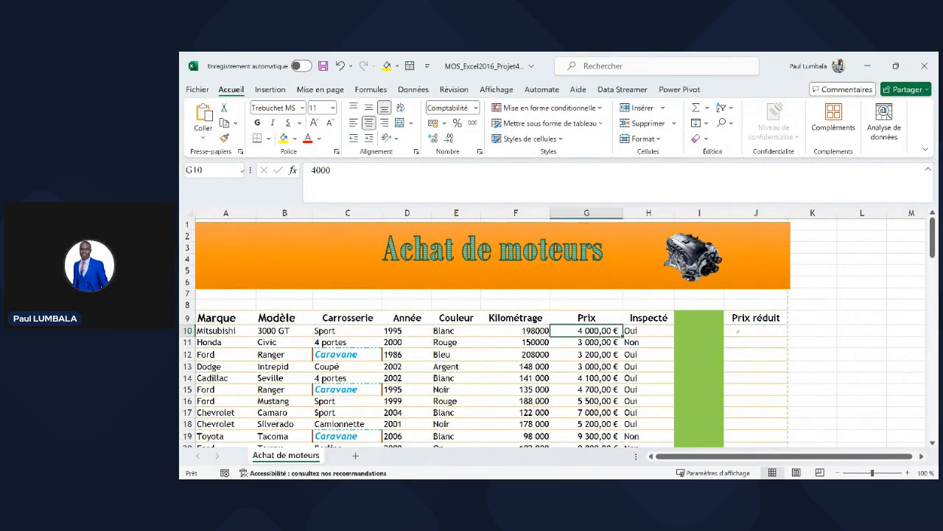
{"action": "left_click", "coordinate": [757, 331]}
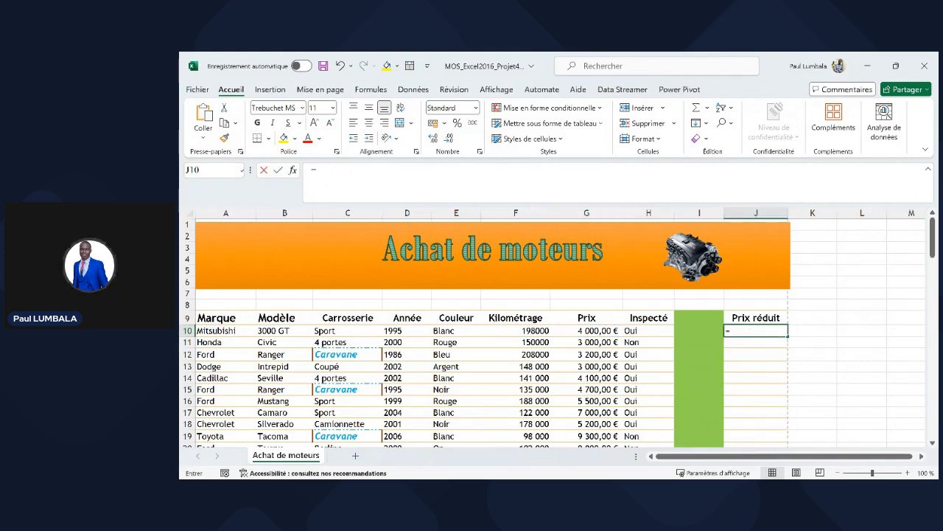
{"action": "type", "text": "="}
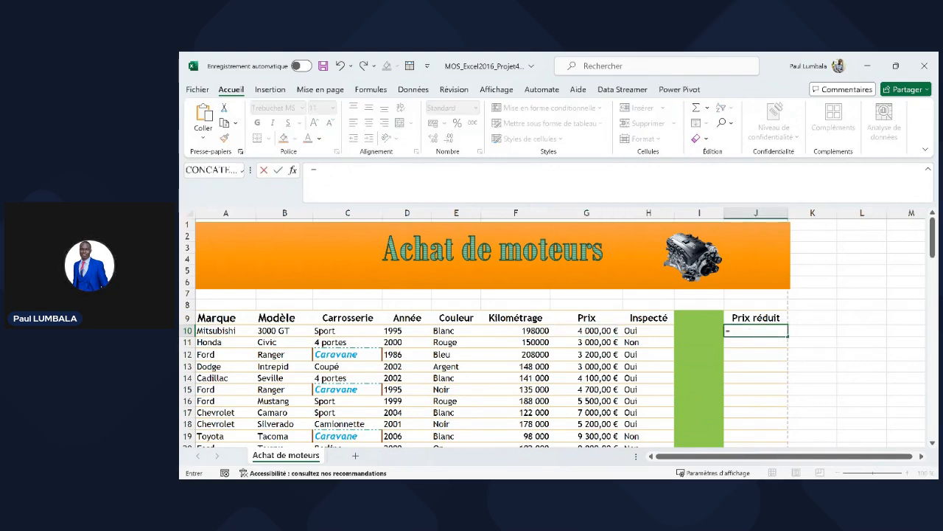
{"action": "type", "text": "95ù"}
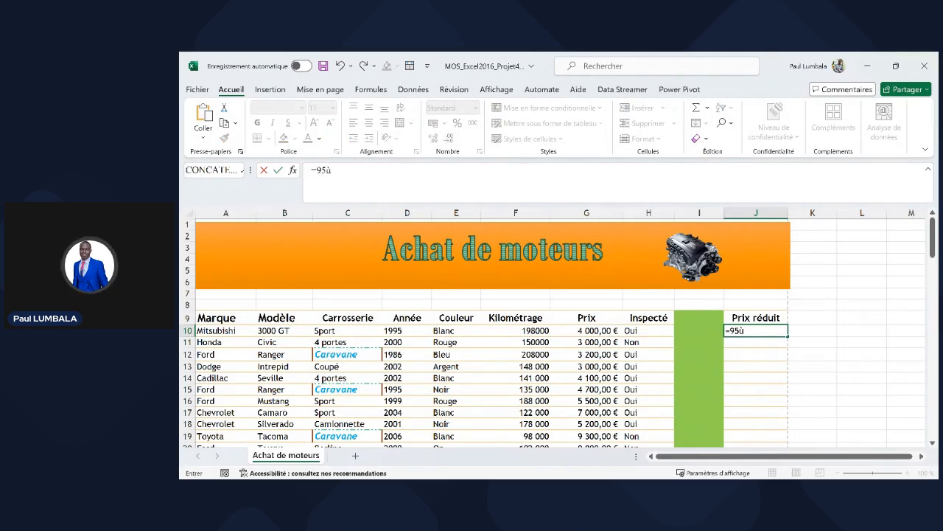
{"action": "key", "text": "BackSpace"}
{"action": "type", "text": "%*"}
{"action": "left_click", "coordinate": [580, 330]}
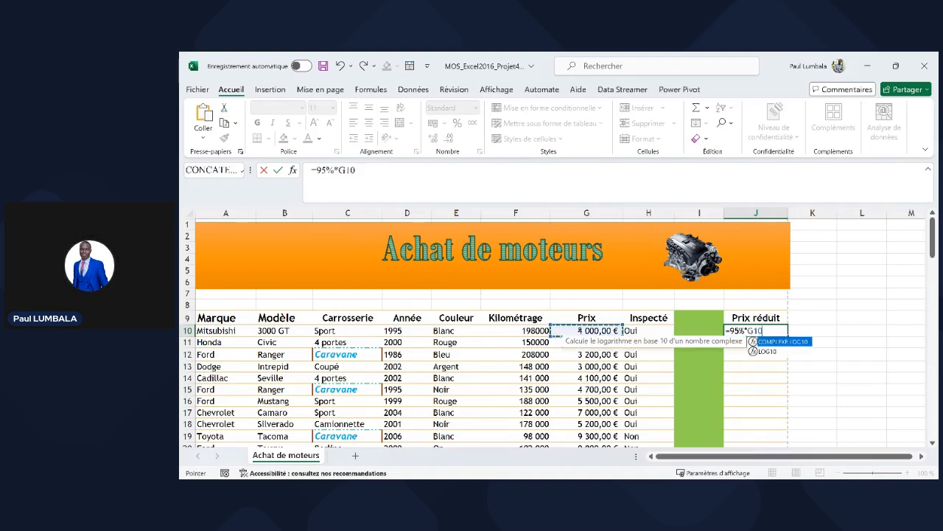
{"action": "key", "text": "Return"}
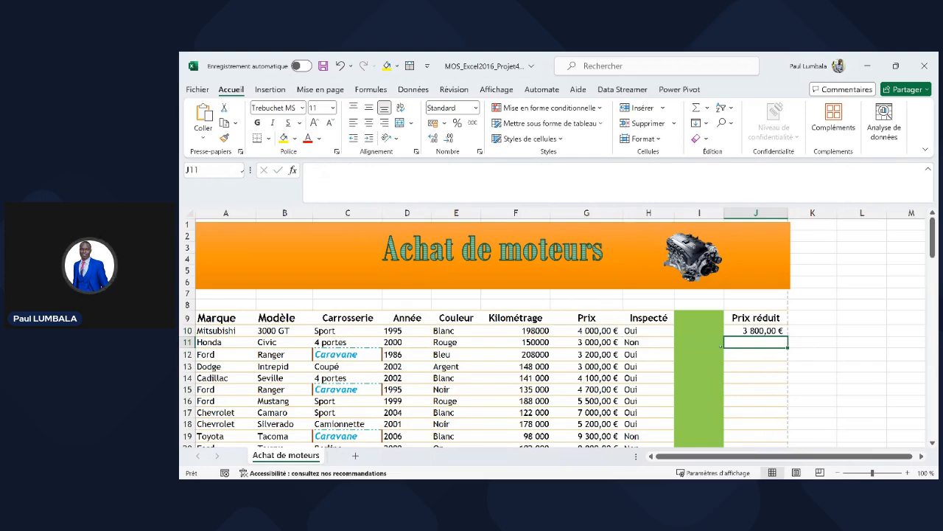
{"action": "left_click", "coordinate": [750, 331]}
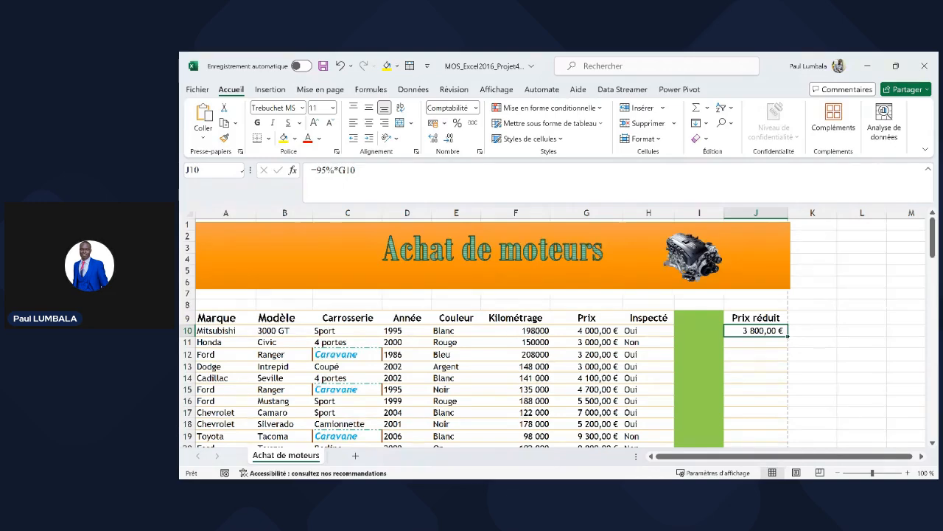
- Copy J10's 95% formula down the Prix réduit column to J40
{"action": "left_click_drag", "start_coordinate": [788, 336], "coordinate": [783, 451]}
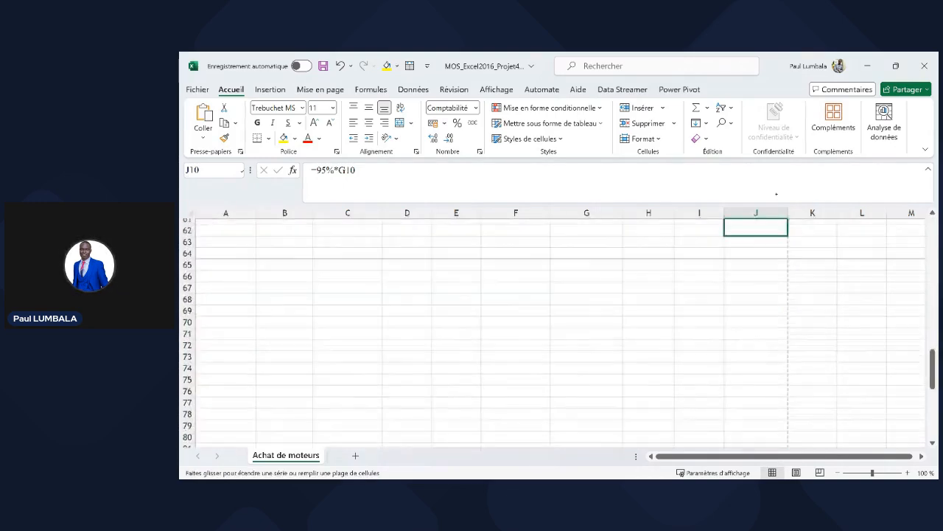
{"action": "left_click_drag", "start_coordinate": [776, 194], "coordinate": [788, 300]}
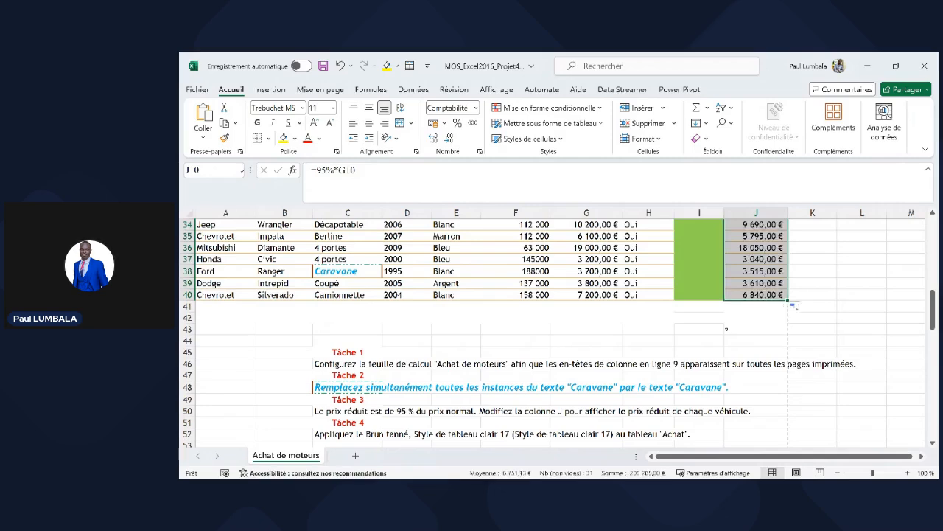
{"action": "scroll", "coordinate": [724, 327], "scroll_direction": "up", "scroll_amount": 4}
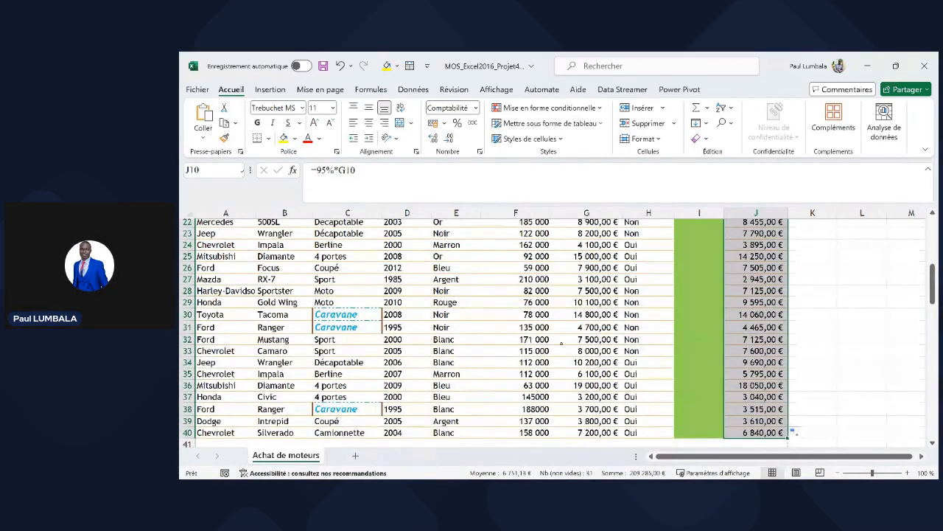
{"action": "key", "text": "alt+Tab"}
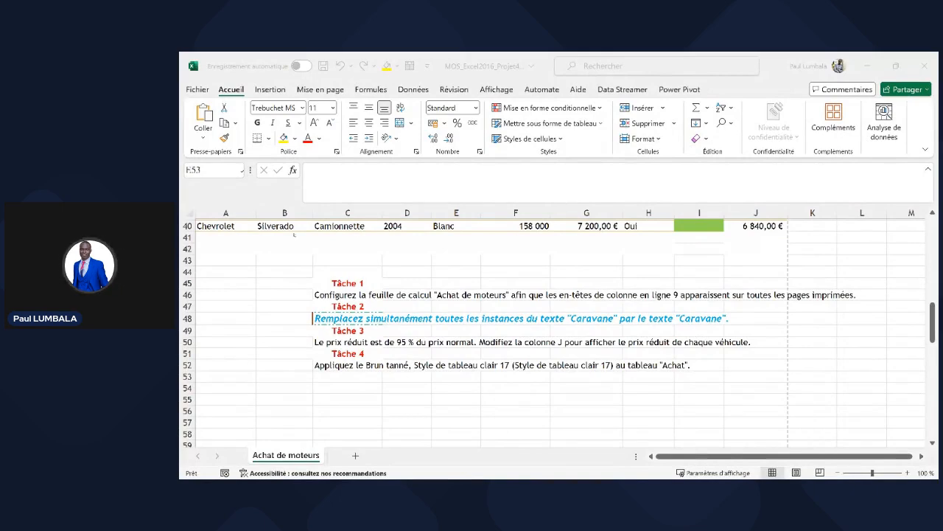
- Select the Achat de moteurs range A9:J40, dragging from J40 up to the headers
{"action": "left_click", "coordinate": [440, 374]}
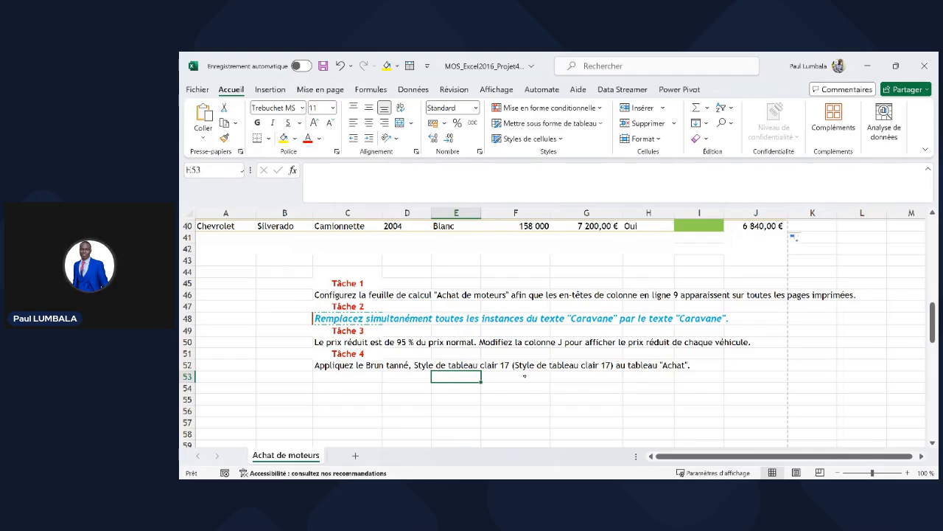
{"action": "scroll", "coordinate": [534, 375], "scroll_direction": "up", "scroll_amount": 4}
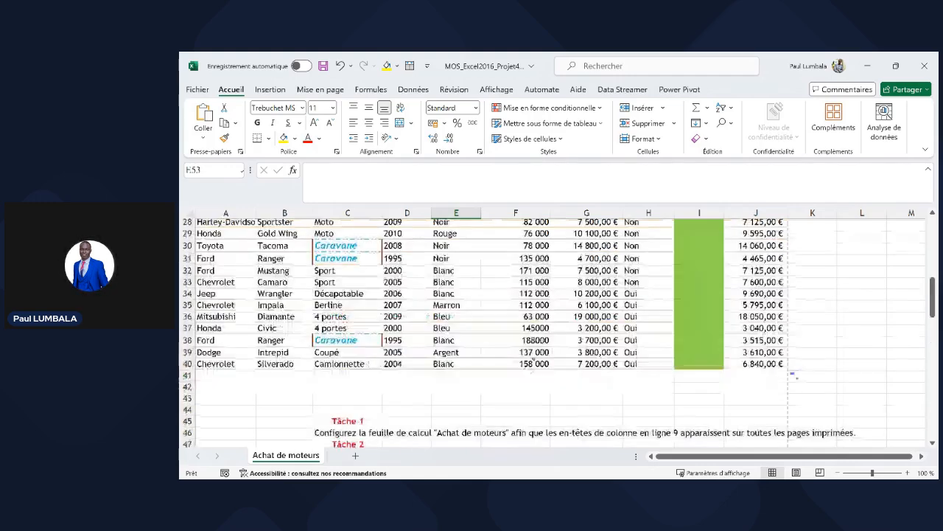
{"action": "left_click", "coordinate": [517, 293]}
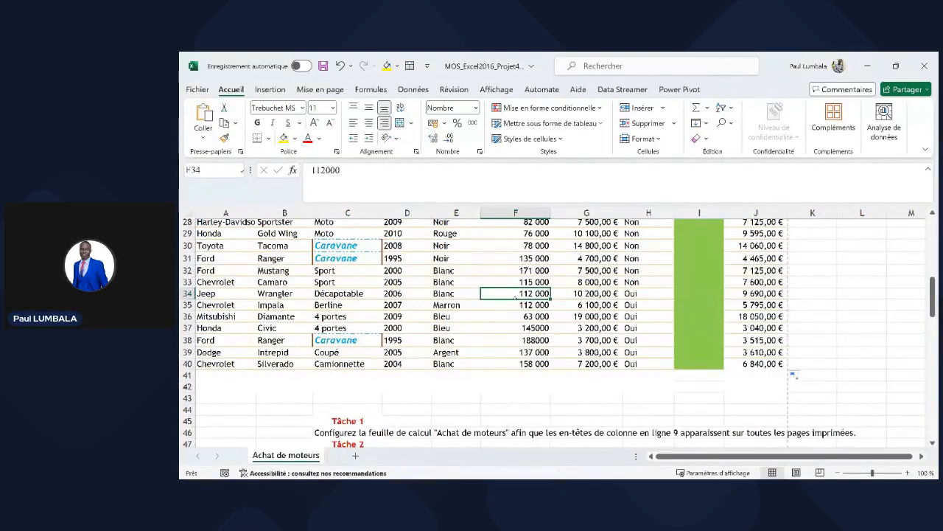
{"action": "left_click", "coordinate": [459, 316]}
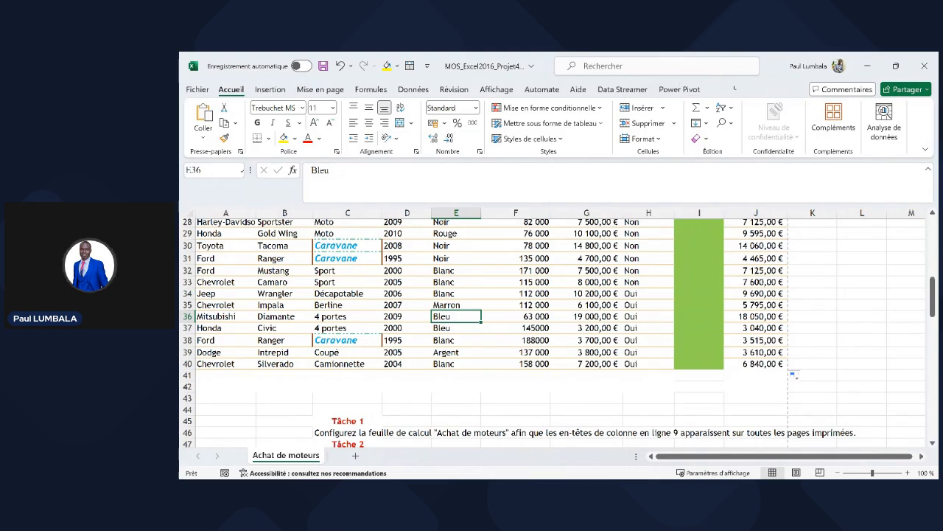
{"action": "left_click", "coordinate": [746, 364]}
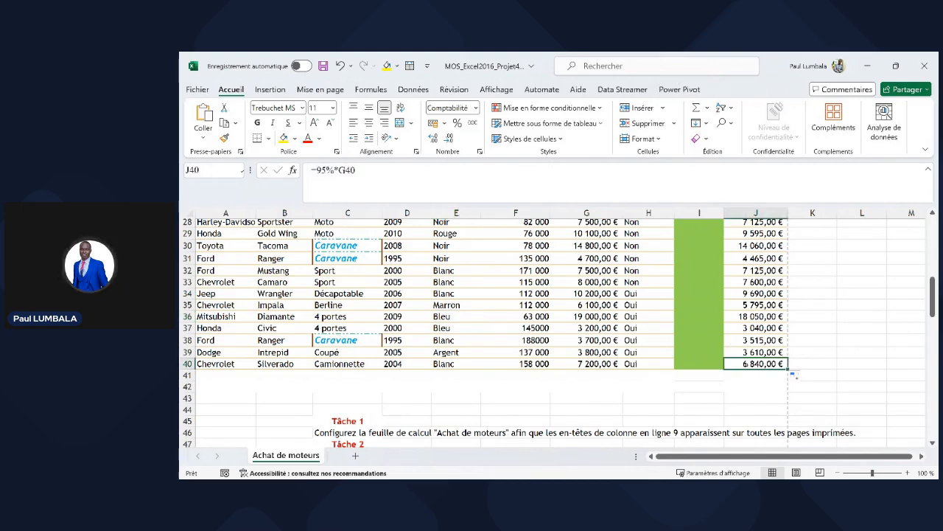
{"action": "left_click_drag", "start_coordinate": [746, 363], "coordinate": [226, 318]}
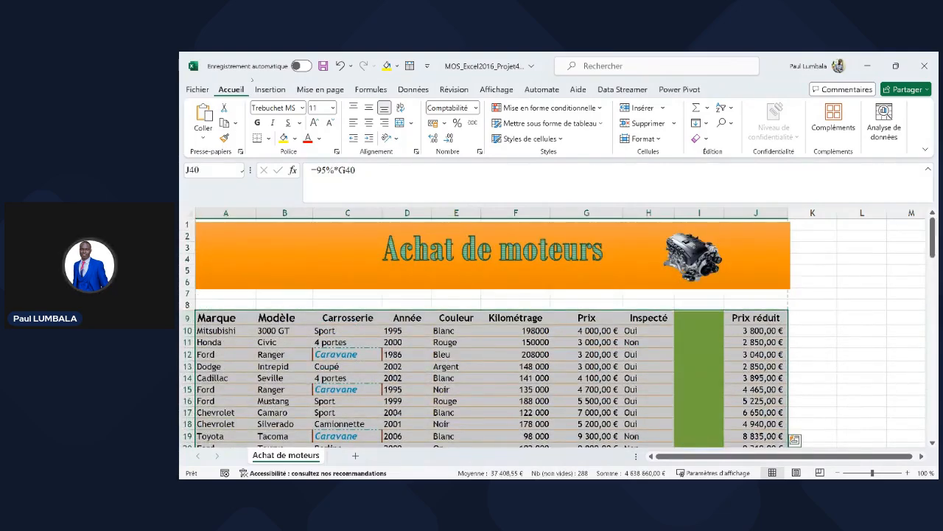
- Insert a table from A9:J40 with 'Mon tableau comporte des en-têtes' checked
{"action": "left_click", "coordinate": [270, 89]}
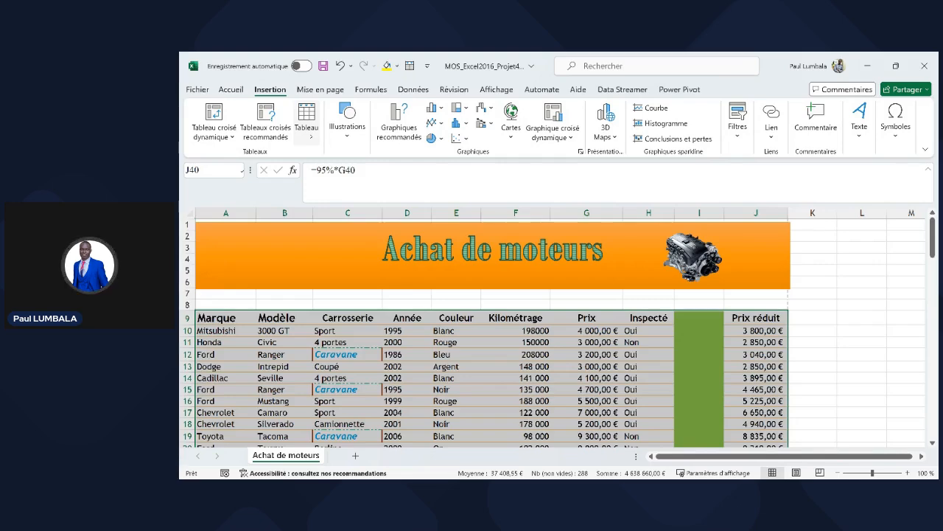
{"action": "left_click", "coordinate": [307, 118]}
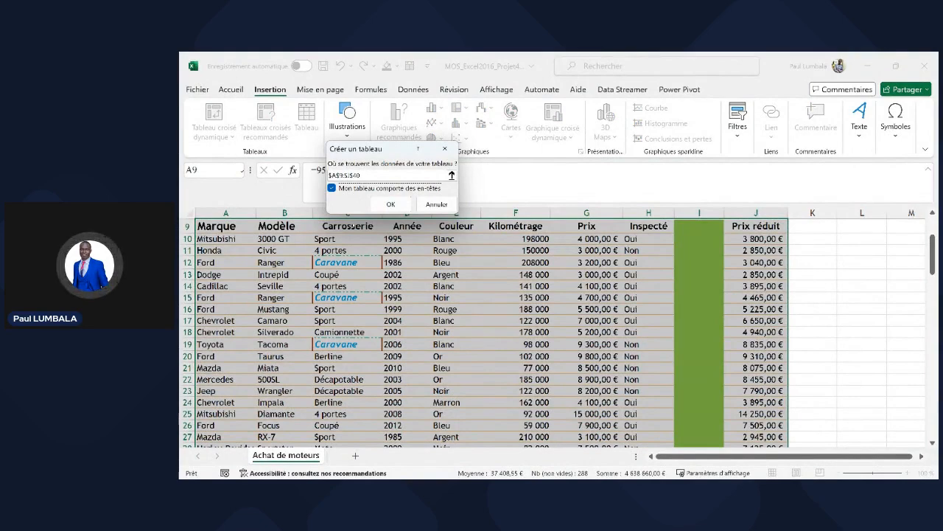
{"action": "left_click", "coordinate": [391, 204]}
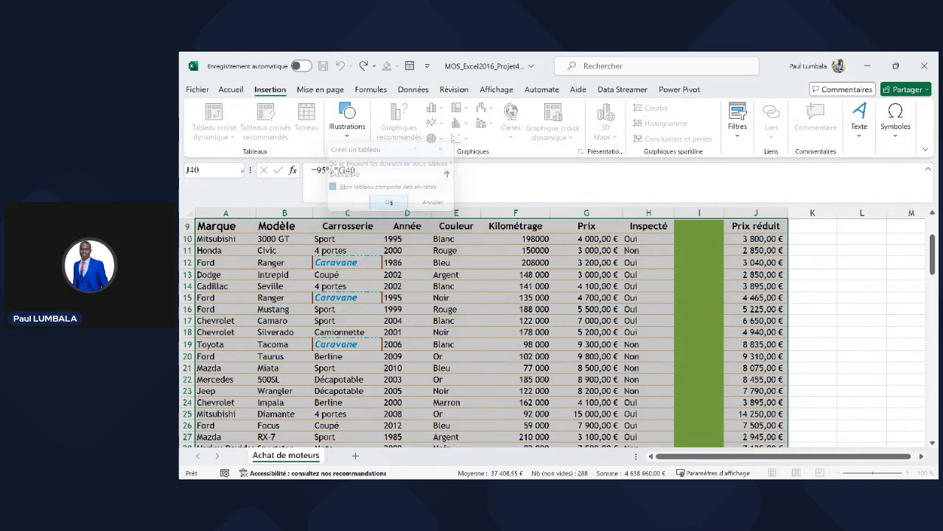
{"action": "left_click", "coordinate": [455, 275]}
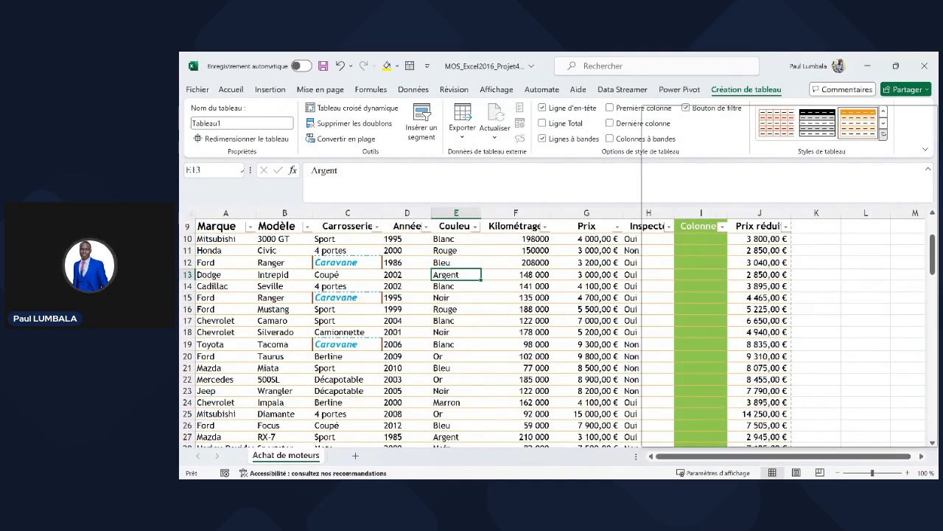
- Apply the light Brun tanné table style 17 to the new table
{"action": "left_click", "coordinate": [883, 135]}
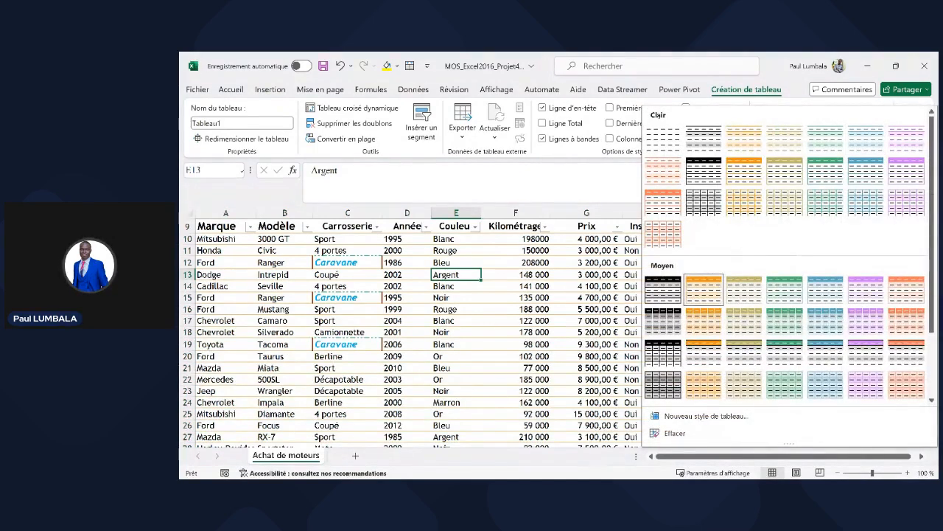
{"action": "scroll", "coordinate": [667, 310], "scroll_direction": "down", "scroll_amount": 3}
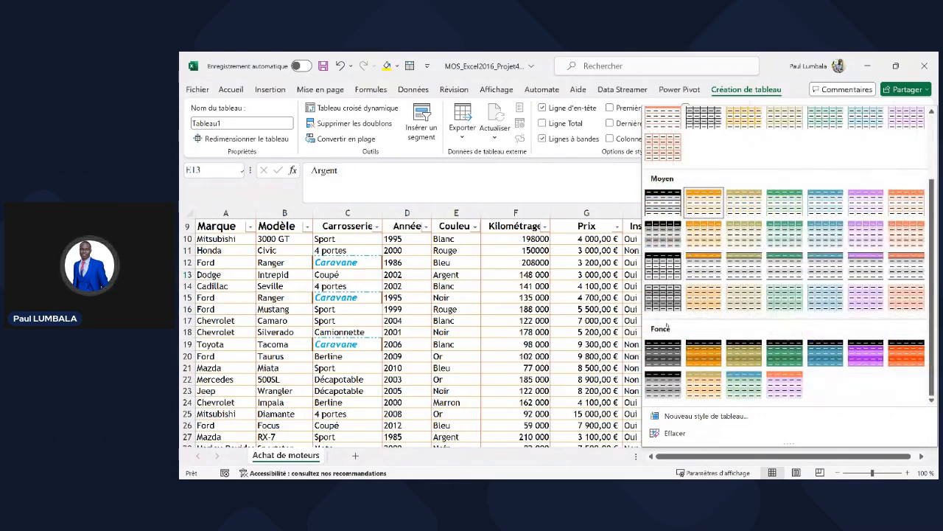
{"action": "scroll", "coordinate": [668, 295], "scroll_direction": "up", "scroll_amount": 2}
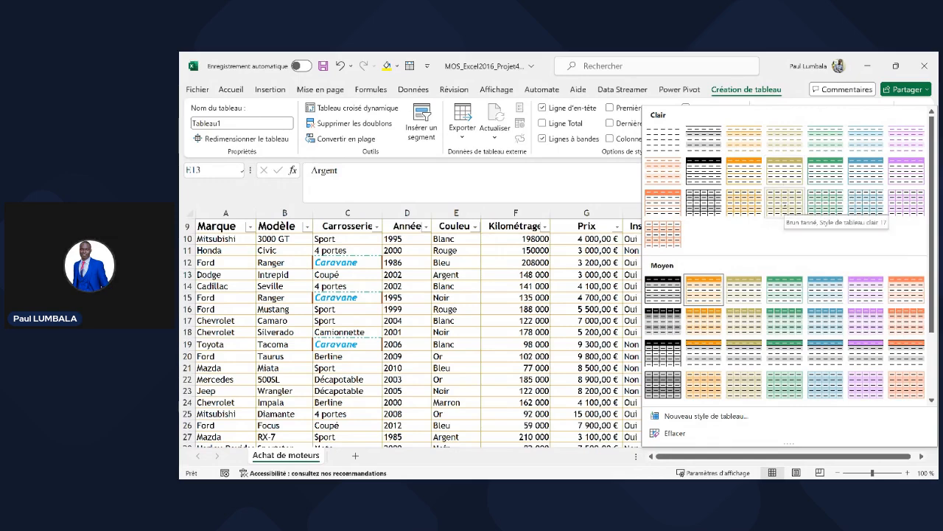
{"action": "left_click", "coordinate": [785, 207]}
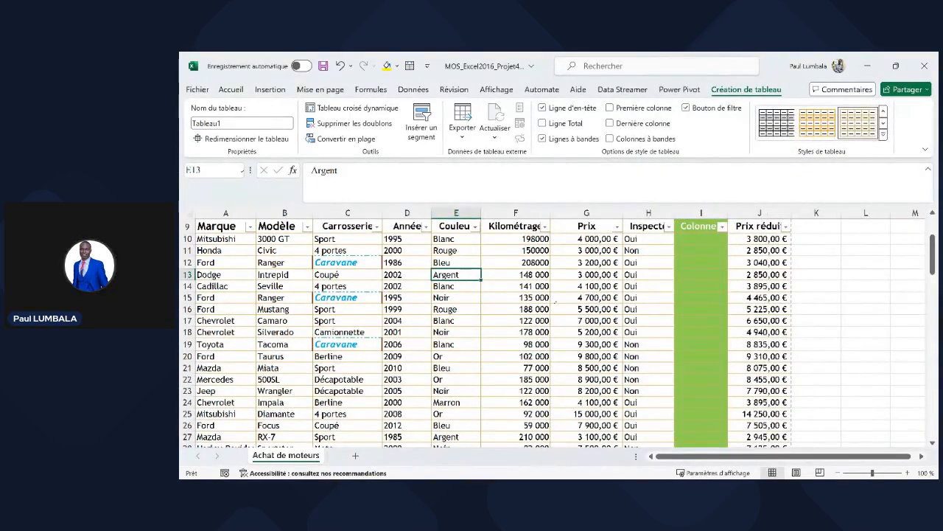
- Close the Achat de moteurs workbook to return to File Explorer
{"action": "scroll", "coordinate": [577, 309], "scroll_direction": "down", "scroll_amount": 11}
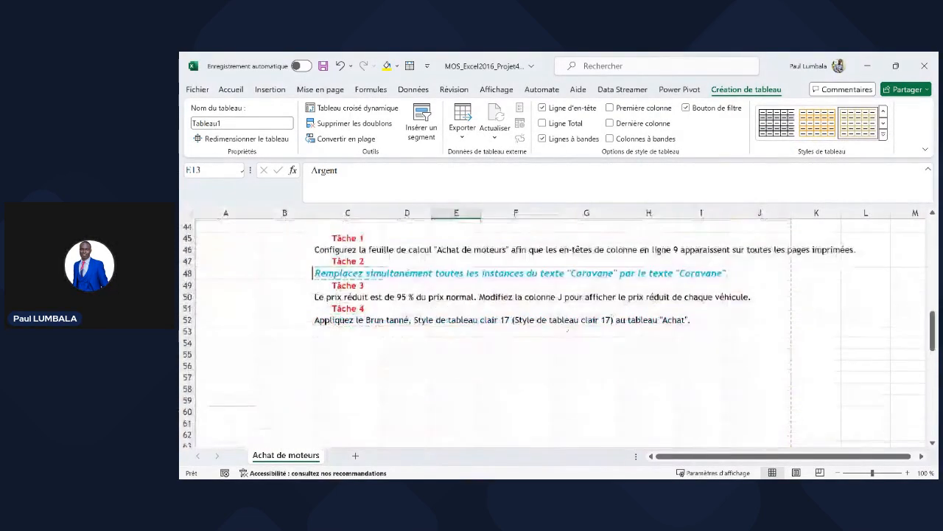
{"action": "left_click", "coordinate": [507, 365]}
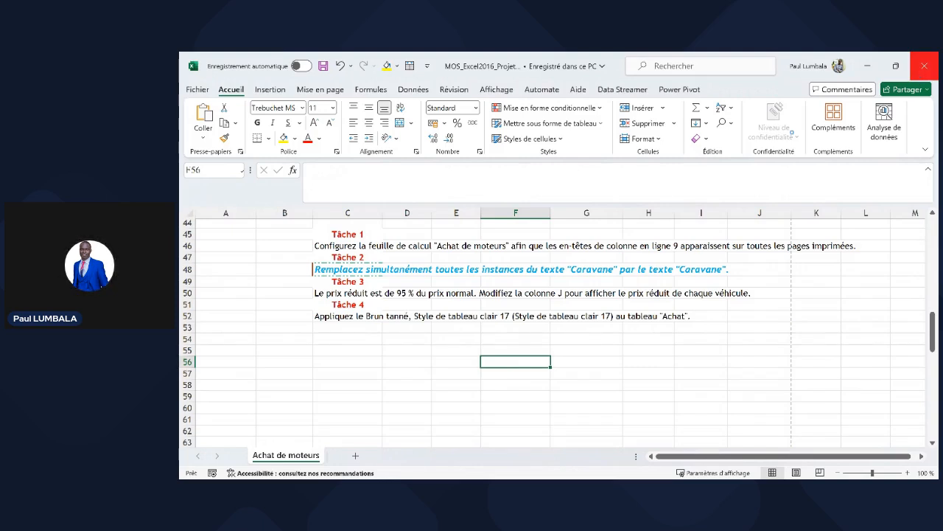
{"action": "left_click", "coordinate": [924, 66]}
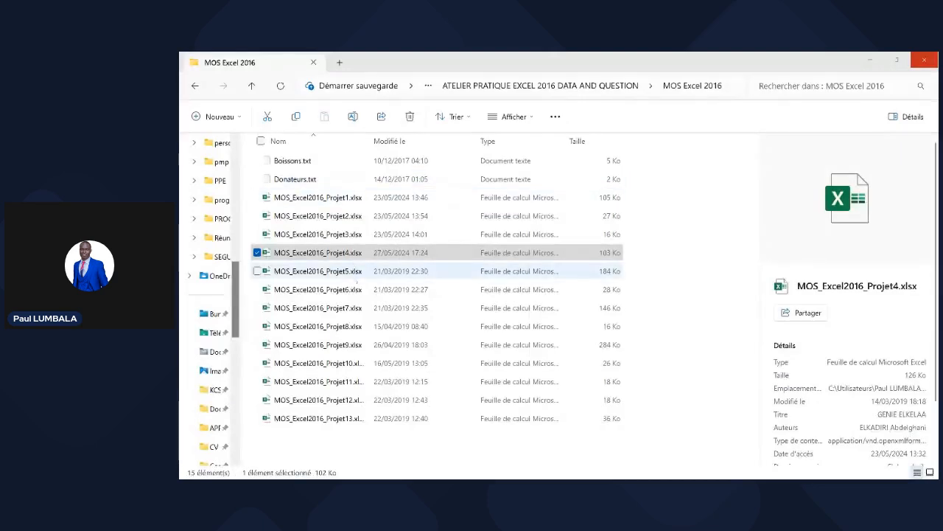
- Open MOS_Excel2016_Projet5.xlsx in Excel from the MOS Excel 2016 folder list
{"action": "left_click", "coordinate": [357, 271]}
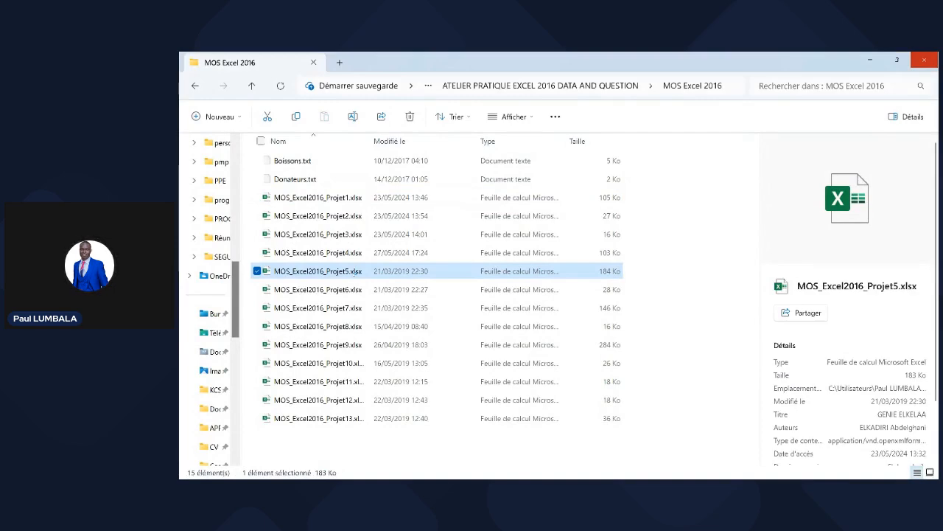
{"action": "double_click", "coordinate": [353, 272]}
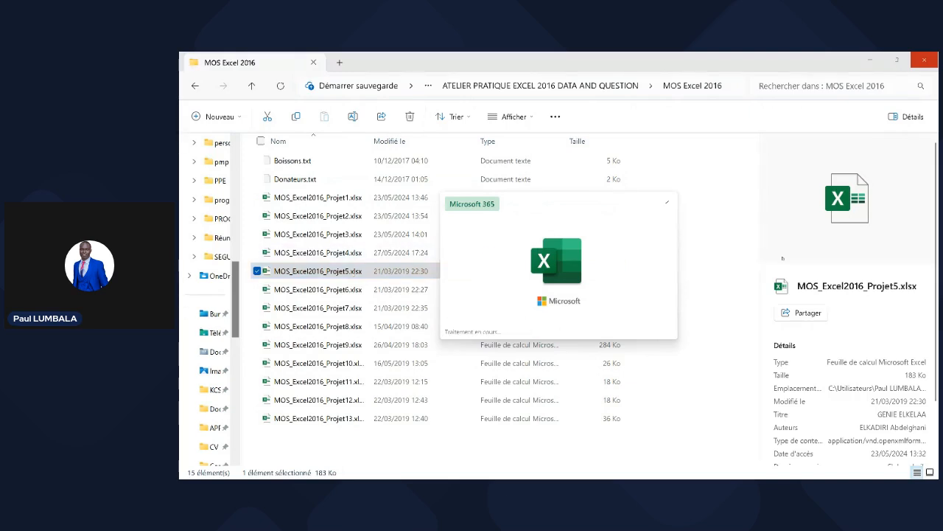
{"action": "left_click", "coordinate": [750, 266]}
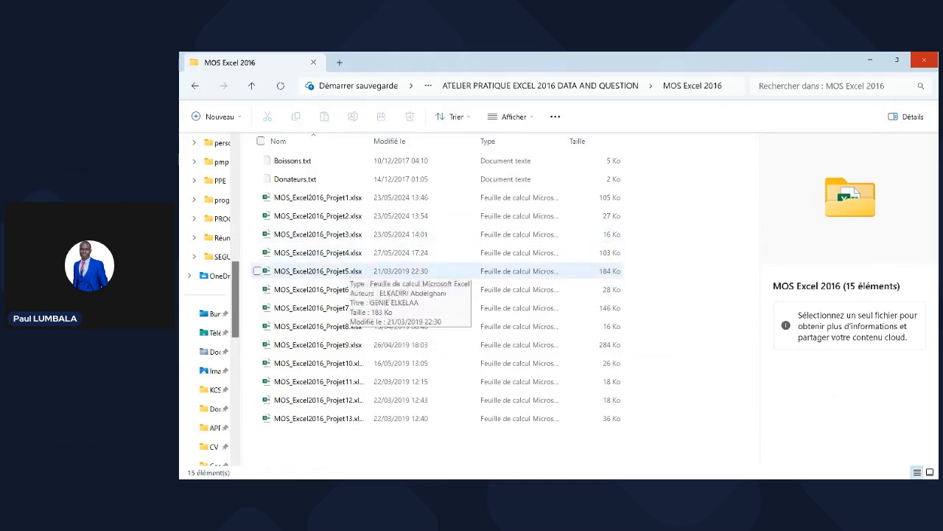
{"action": "double_click", "coordinate": [349, 271]}
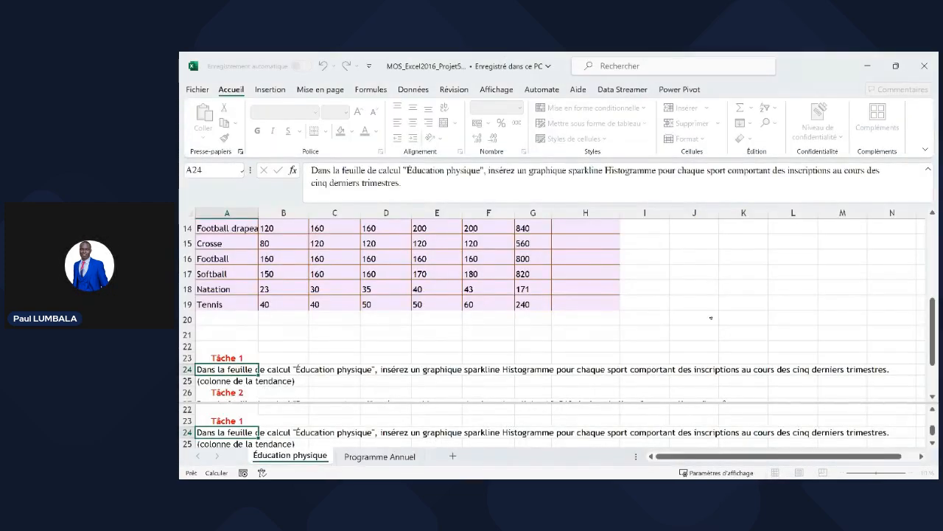
- Drag the split bar up so the lower pane shows Tâches 1 to 4
{"action": "left_click_drag", "start_coordinate": [529, 403], "coordinate": [528, 321]}
{"action": "left_click", "coordinate": [437, 403]}
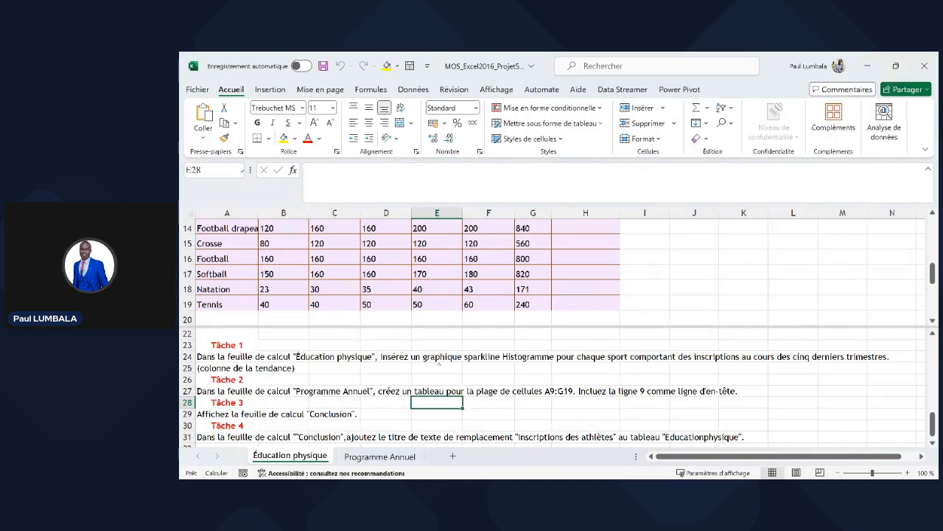
{"action": "left_click", "coordinate": [546, 302]}
{"action": "scroll", "coordinate": [551, 300], "scroll_direction": "up", "scroll_amount": 3}
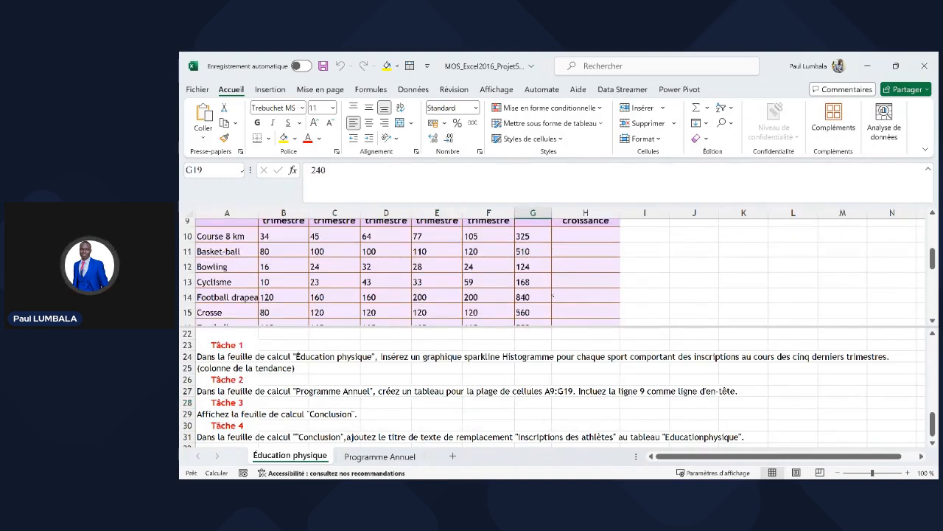
{"action": "scroll", "coordinate": [570, 260], "scroll_direction": "up", "scroll_amount": 3}
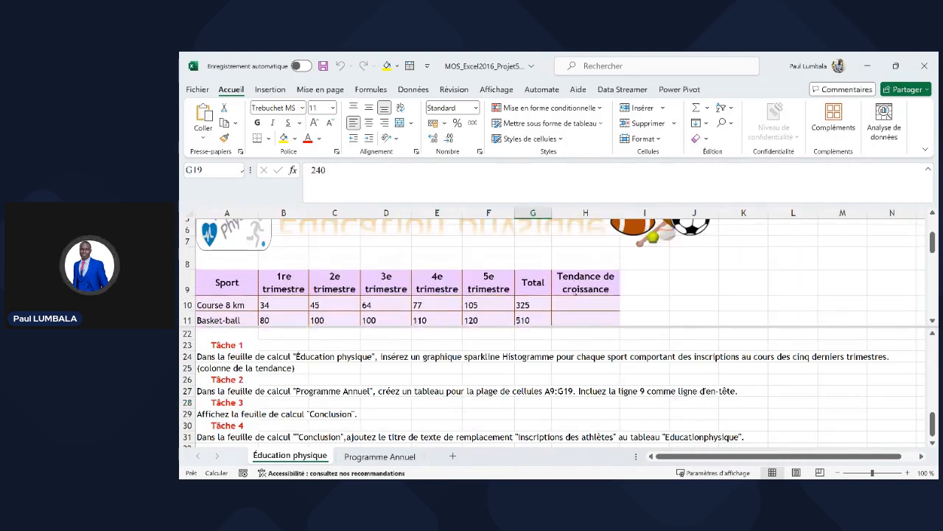
{"action": "scroll", "coordinate": [575, 266], "scroll_direction": "down", "scroll_amount": 3}
- Select the Course 8 km quarterly values B10:F10 and show the Insertion features
{"action": "left_click", "coordinate": [584, 270]}
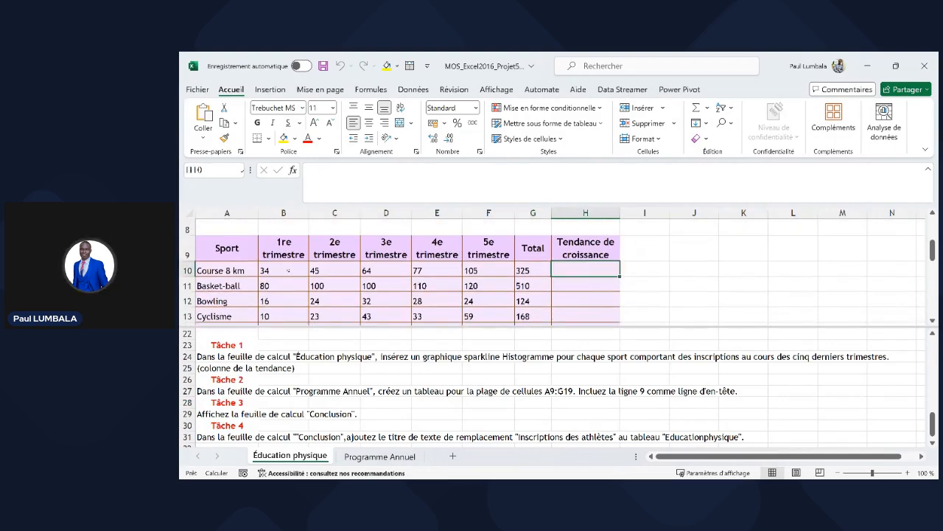
{"action": "left_click_drag", "start_coordinate": [289, 271], "coordinate": [488, 271]}
{"action": "left_click", "coordinate": [270, 90]}
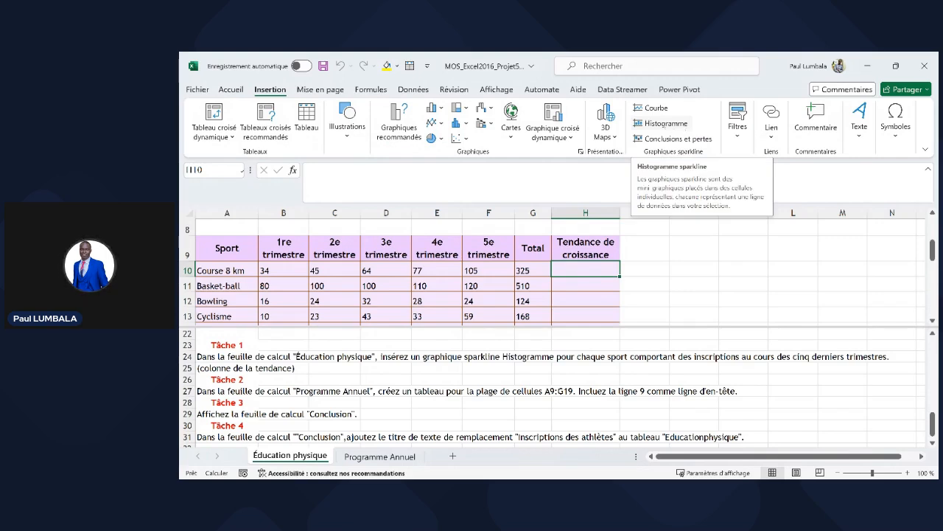
- Insert a Histogramme sparkline in H10 using data range B10:F10
{"action": "left_click", "coordinate": [663, 123]}
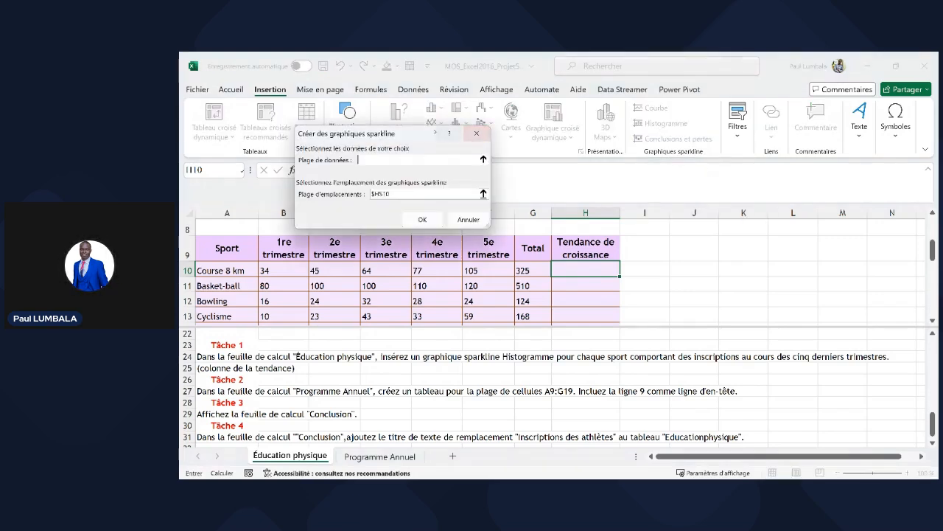
{"action": "left_click_drag", "start_coordinate": [435, 133], "coordinate": [776, 212]}
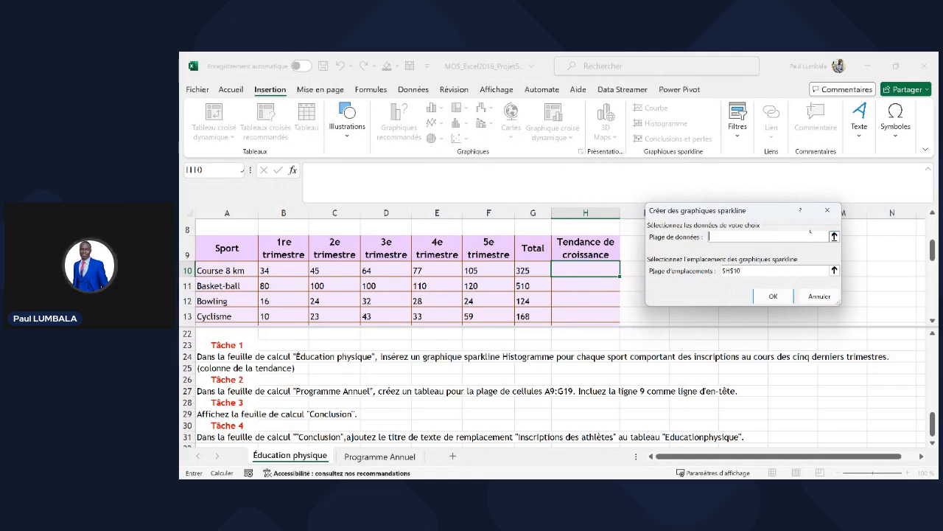
{"action": "left_click", "coordinate": [835, 236]}
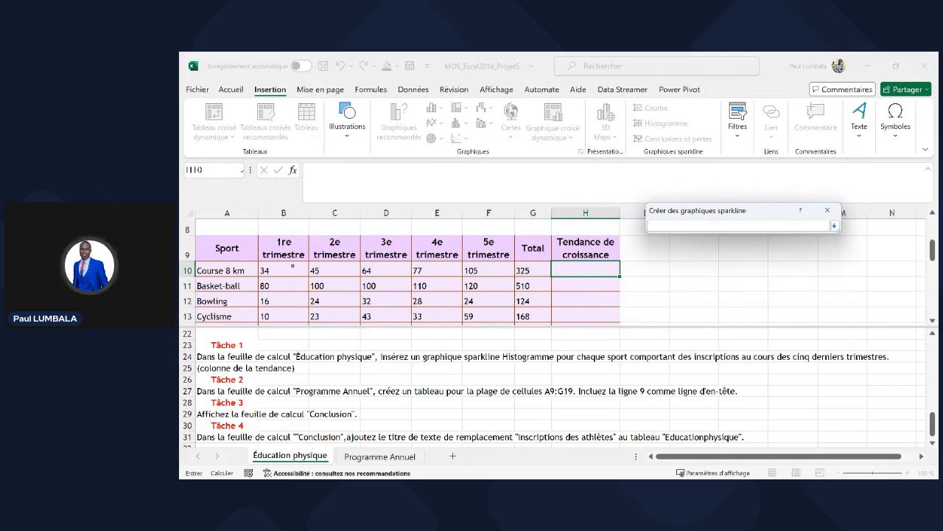
{"action": "left_click_drag", "start_coordinate": [292, 266], "coordinate": [489, 270]}
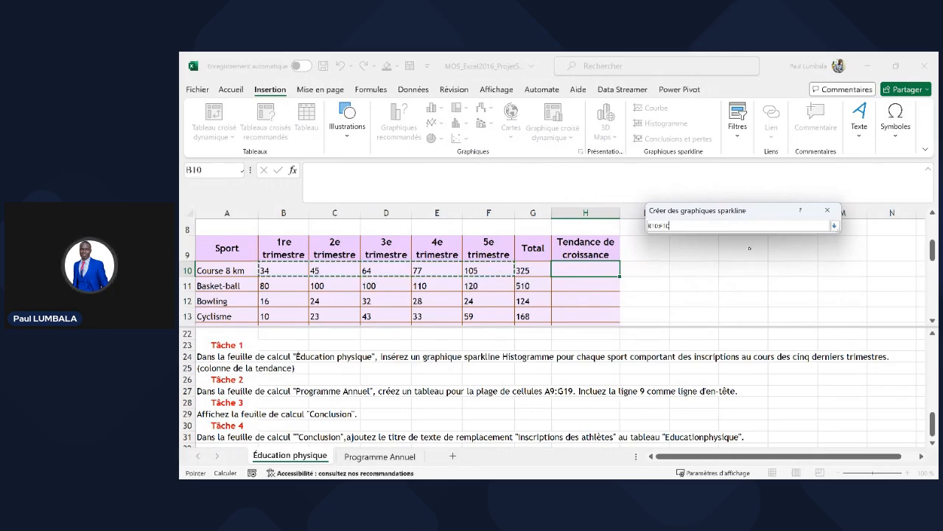
{"action": "key", "text": "Return"}
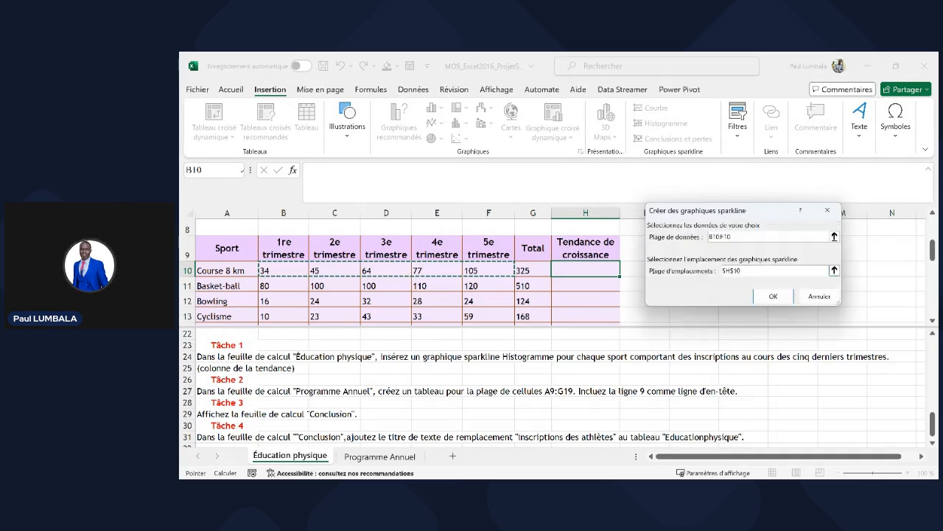
{"action": "left_click", "coordinate": [773, 296]}
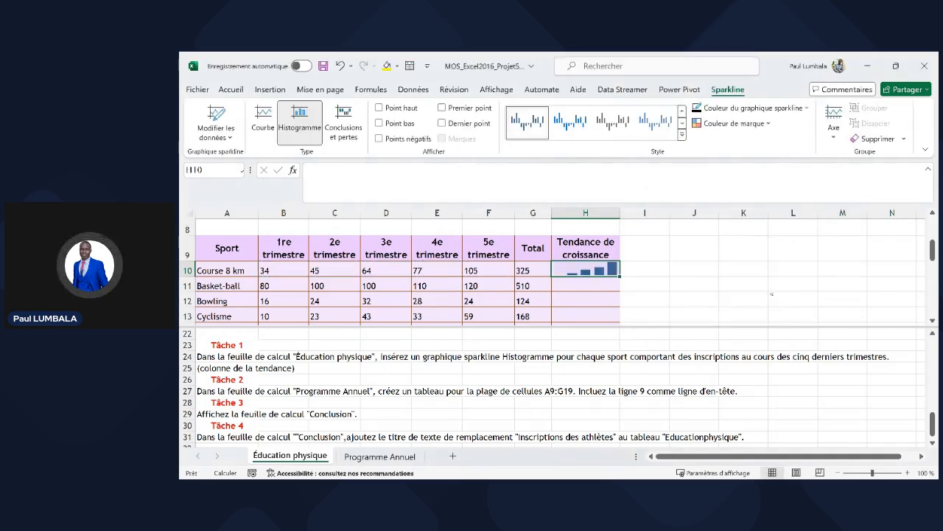
- Fill the H10 sparkline down through H19 for every sport
{"action": "left_click", "coordinate": [571, 282]}
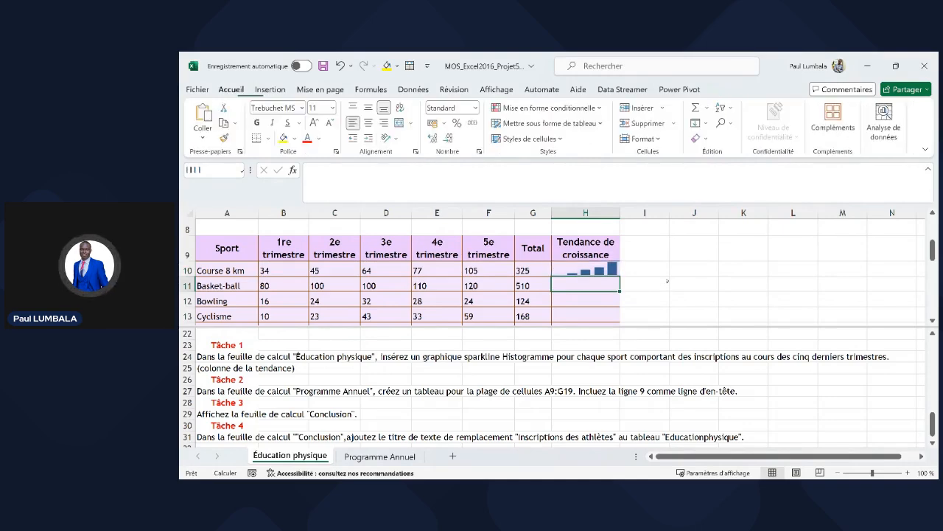
{"action": "scroll", "coordinate": [667, 280], "scroll_direction": "down", "scroll_amount": 1}
{"action": "left_click", "coordinate": [585, 237]}
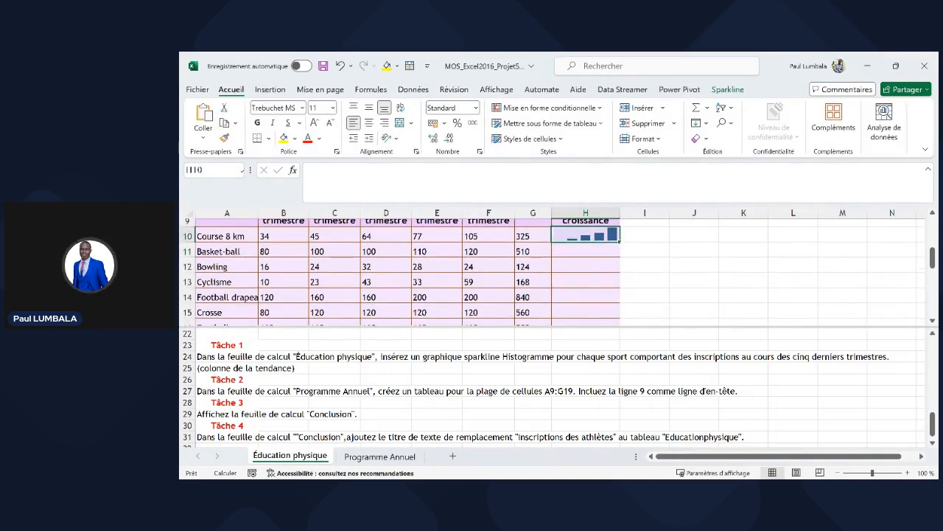
{"action": "left_click_drag", "start_coordinate": [620, 241], "coordinate": [615, 308]}
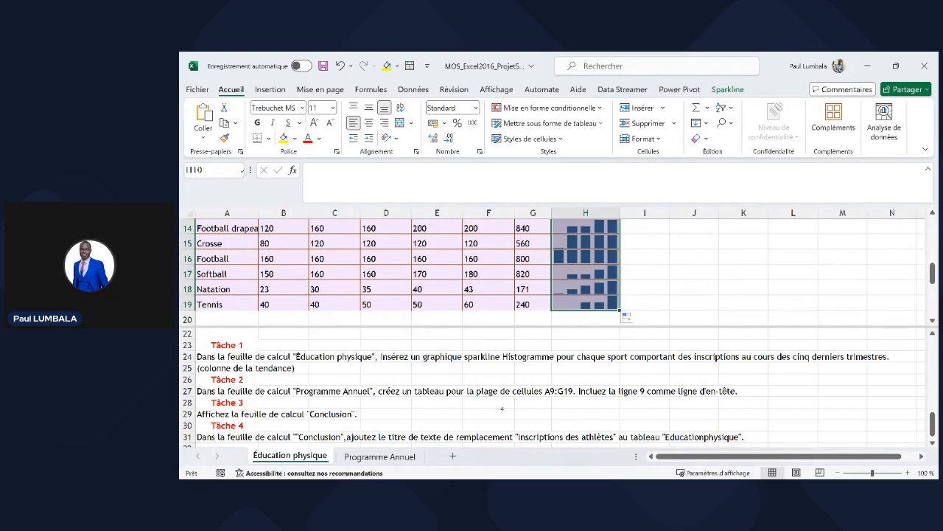
{"action": "left_click", "coordinate": [437, 403]}
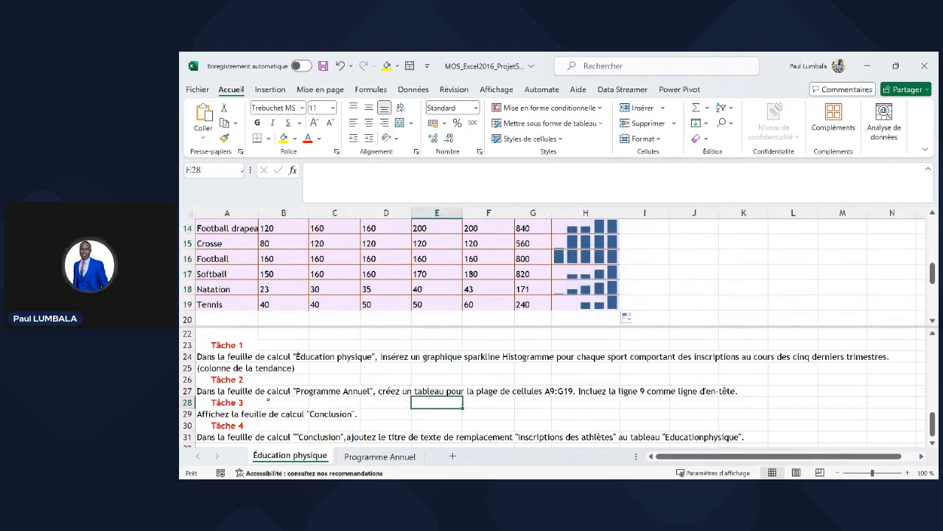
- On Programme Annuel, convert A9:G19 into table Tableau1 with row 9 as headers
{"action": "left_click", "coordinate": [369, 456]}
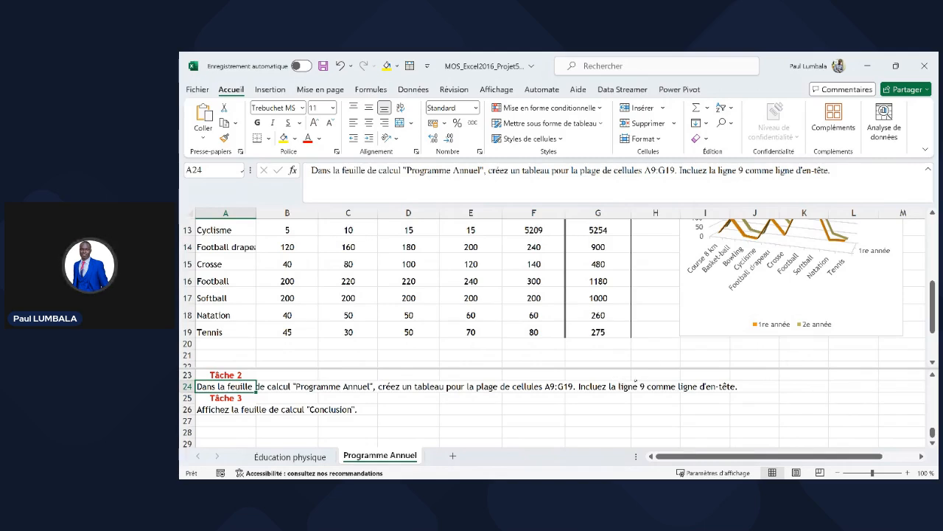
{"action": "left_click", "coordinate": [601, 297]}
{"action": "left_click_drag", "start_coordinate": [598, 332], "coordinate": [348, 247]}
{"action": "left_click_drag", "start_coordinate": [268, 178], "coordinate": [207, 236]}
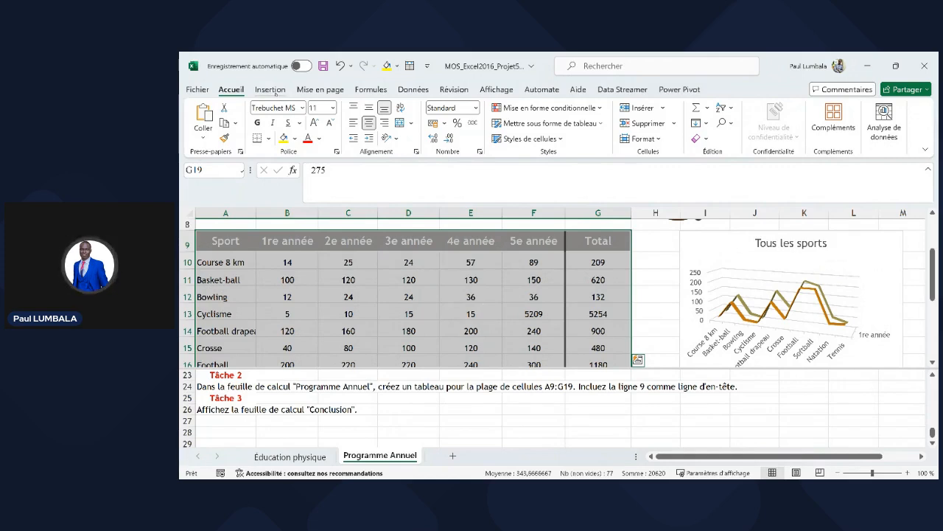
{"action": "key", "text": "ctrl+t"}
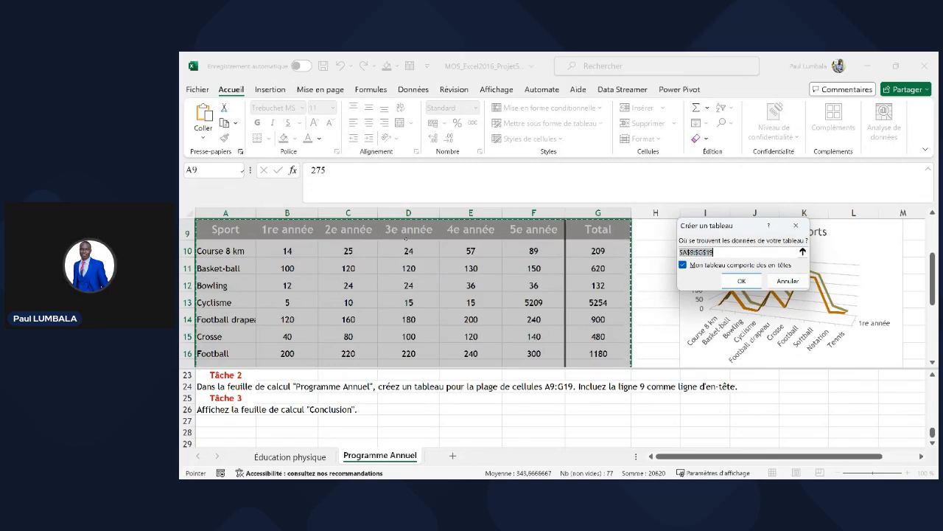
{"action": "key", "text": "Return"}
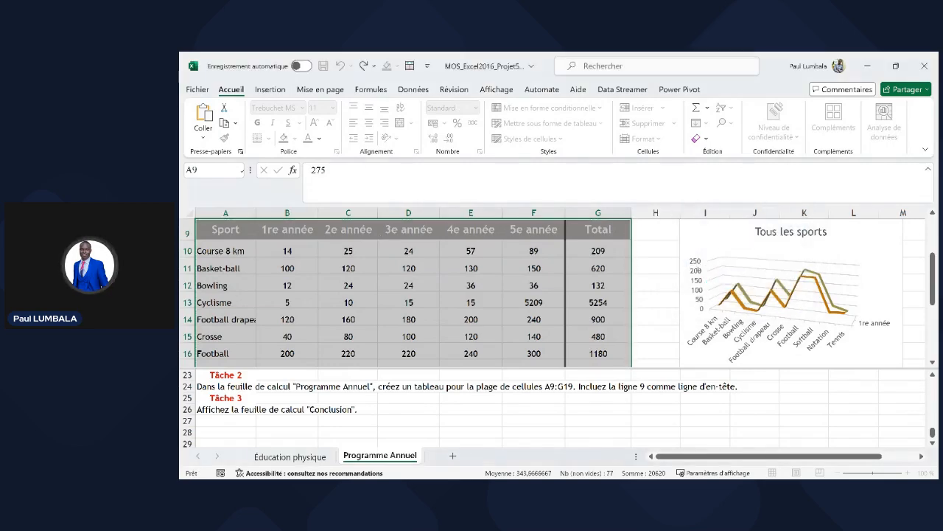
{"action": "left_click", "coordinate": [654, 267]}
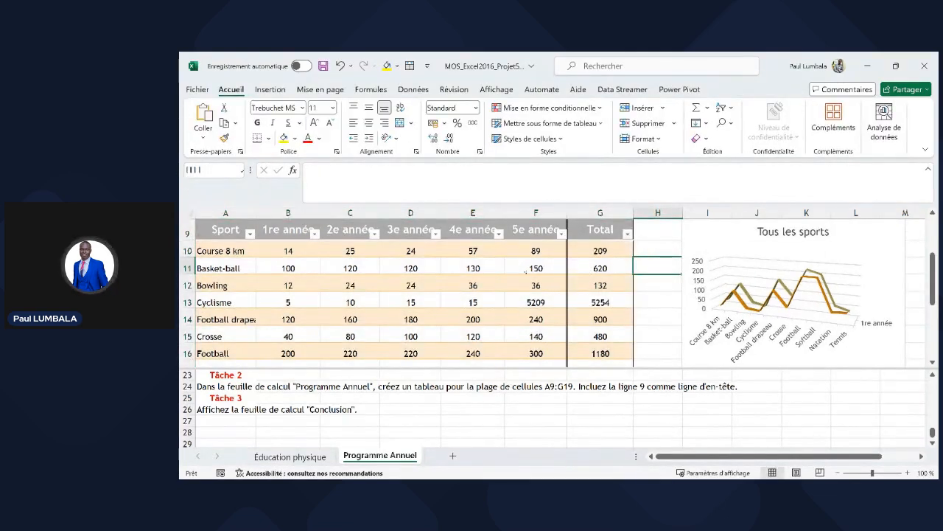
{"action": "left_click", "coordinate": [526, 270]}
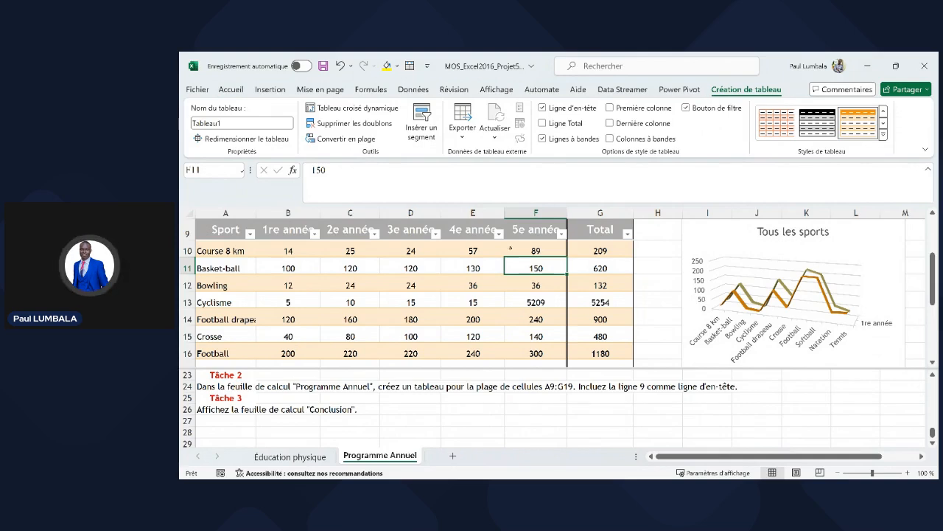
{"action": "left_click", "coordinate": [454, 414]}
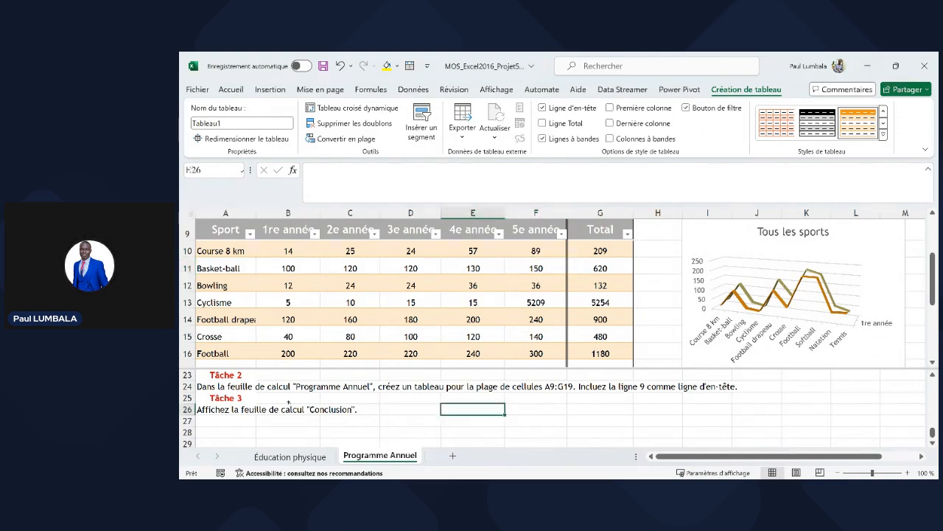
{"action": "left_click", "coordinate": [233, 409]}
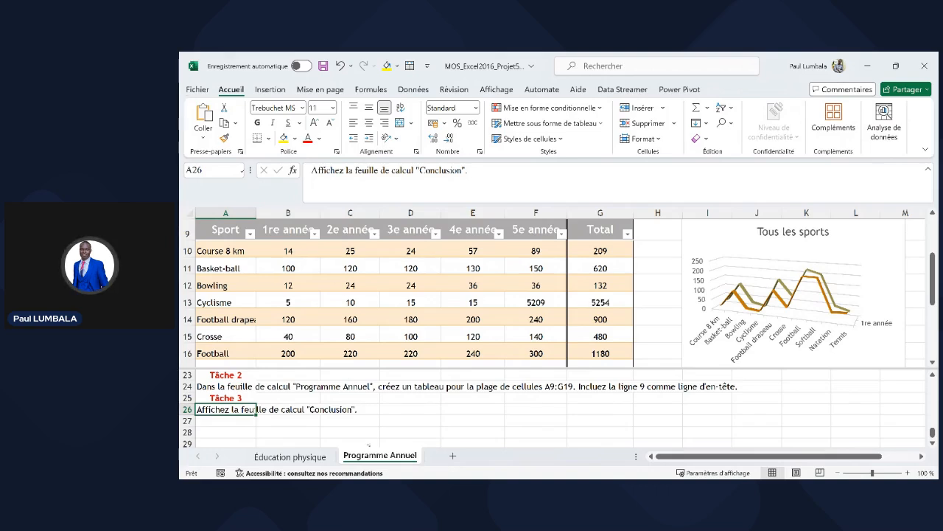
- Unhide the Conclusion sheet from the sheet-tab menu
{"action": "right_click", "coordinate": [376, 458]}
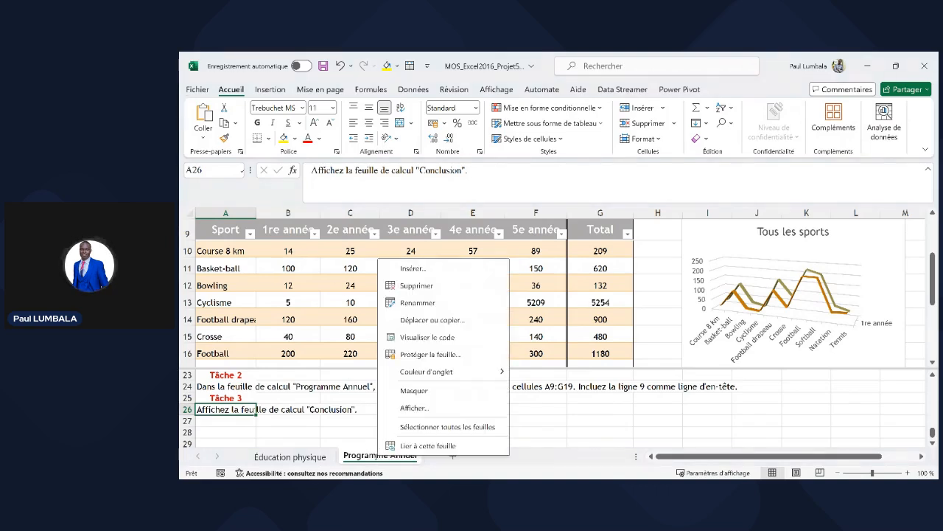
{"action": "key", "text": "Escape"}
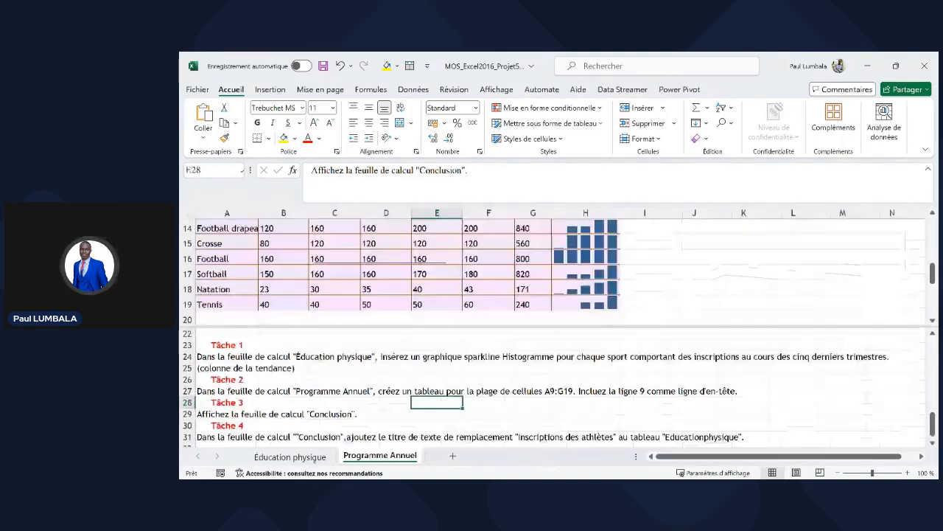
{"action": "right_click", "coordinate": [317, 456]}
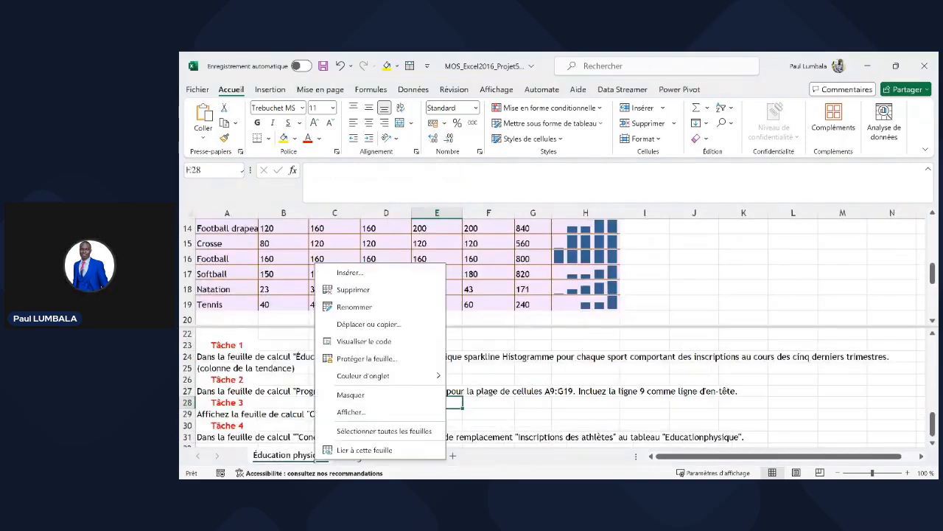
{"action": "left_click", "coordinate": [380, 412]}
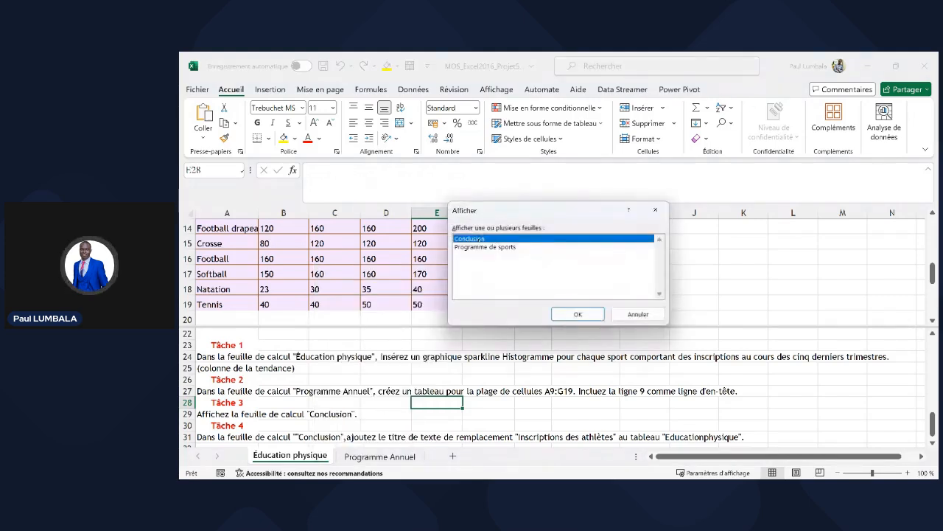
{"action": "key", "text": "Return"}
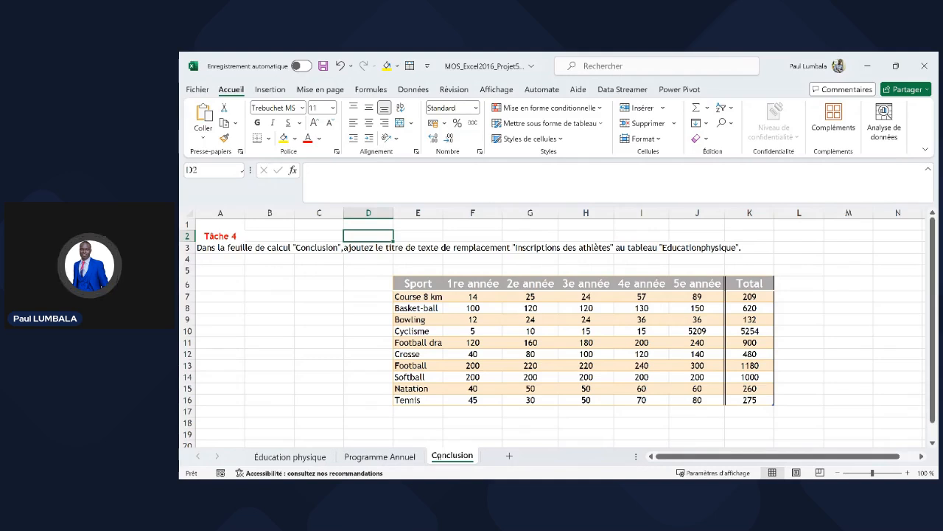
- Hide the Conclusion sheet again, then unhide it once more
{"action": "right_click", "coordinate": [449, 456]}
{"action": "left_click", "coordinate": [474, 388]}
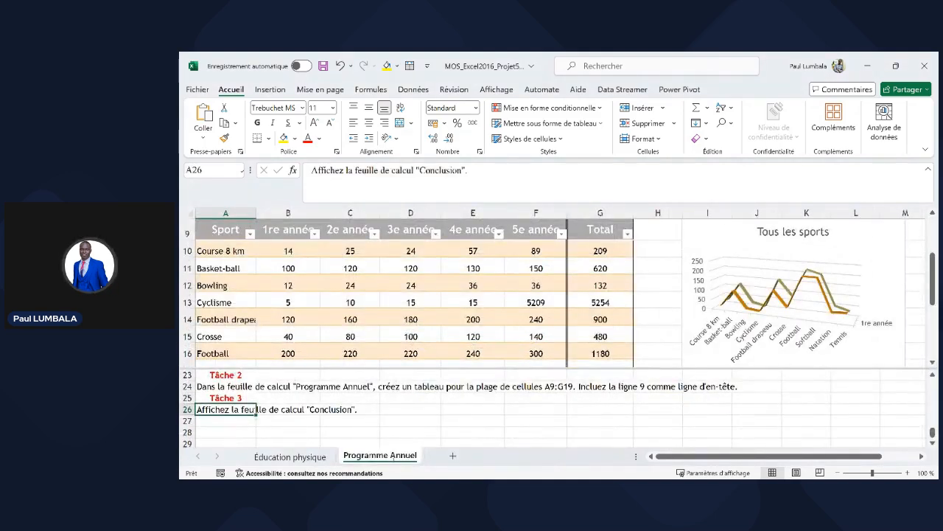
{"action": "right_click", "coordinate": [398, 457]}
{"action": "left_click", "coordinate": [479, 406]}
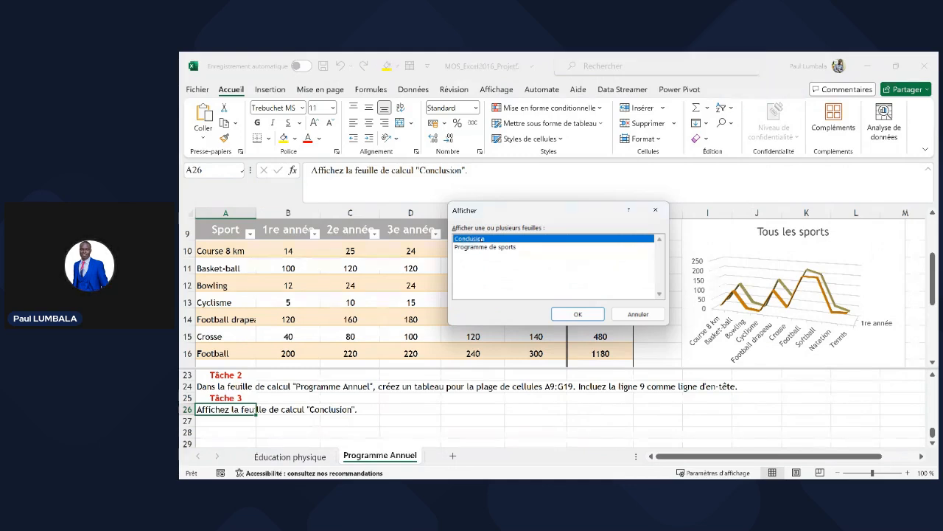
{"action": "key", "text": "Return"}
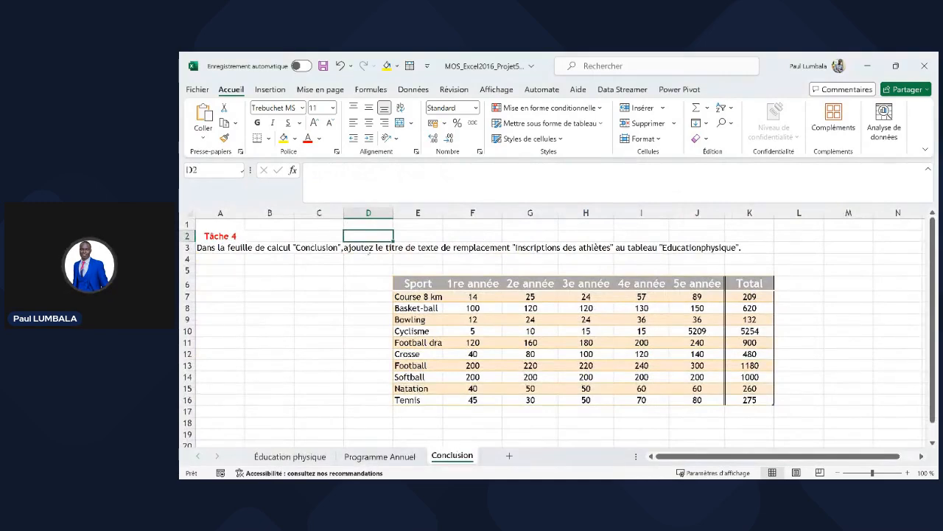
{"action": "left_click", "coordinate": [389, 247]}
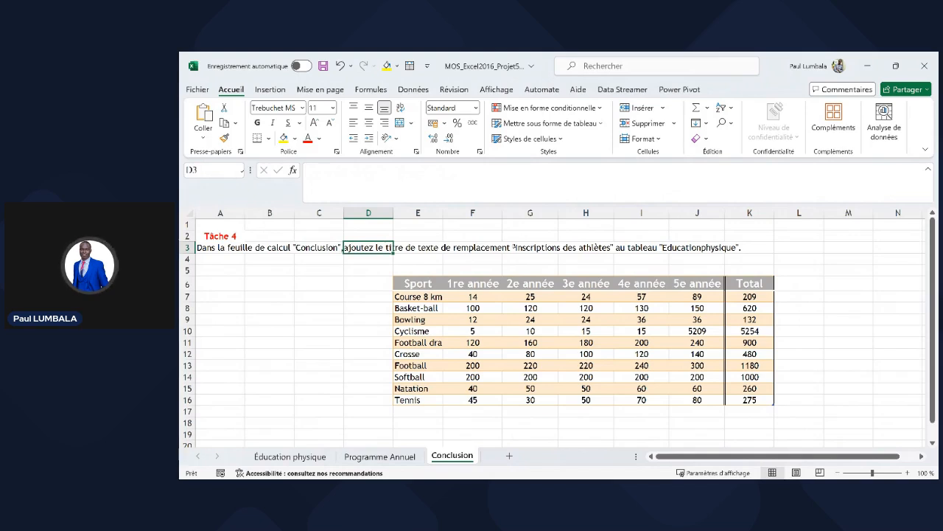
- Highlight 'Inscriptions des athlètes' in the Tâche 4 instruction text in A3
{"action": "left_click", "coordinate": [639, 354]}
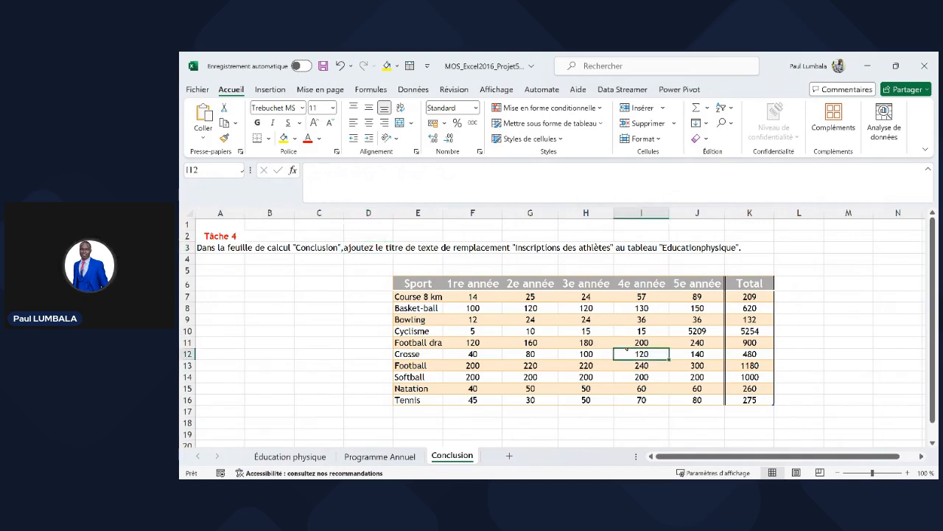
{"action": "left_click", "coordinate": [244, 248]}
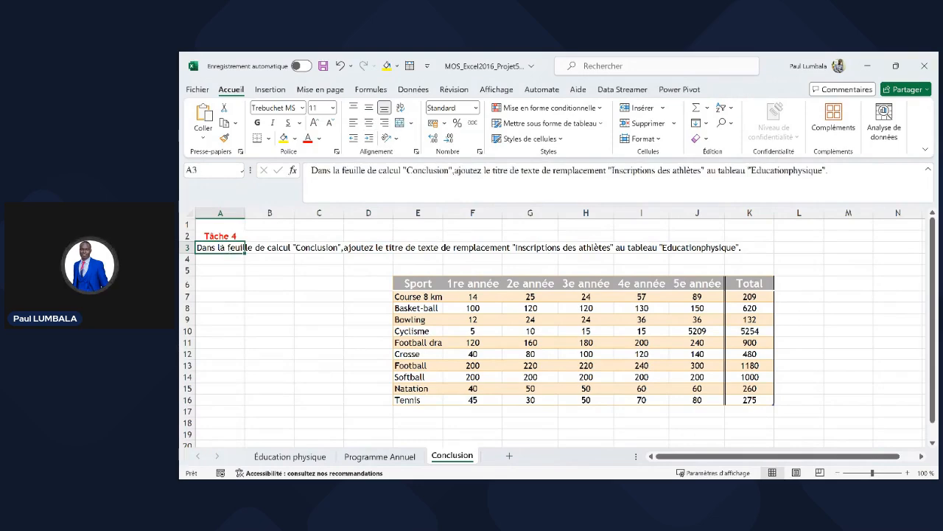
{"action": "left_click_drag", "start_coordinate": [249, 248], "coordinate": [773, 250]}
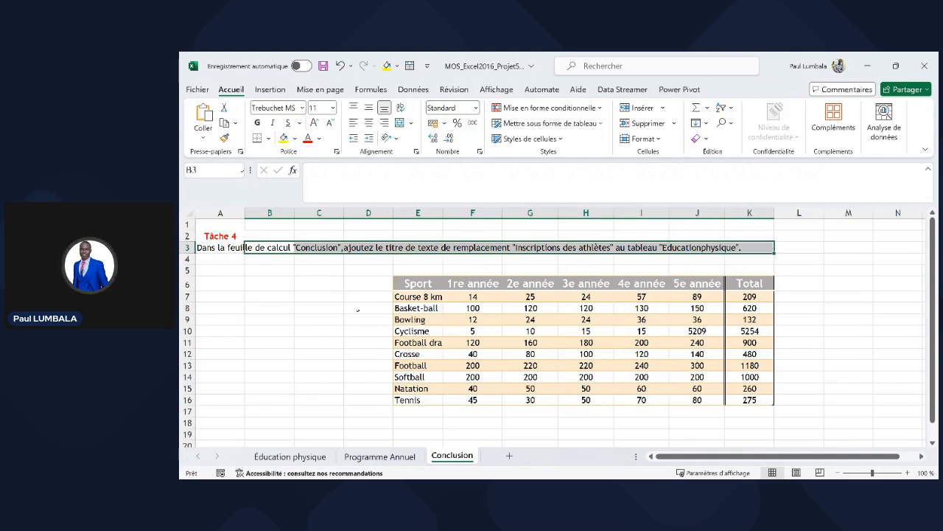
{"action": "left_click", "coordinate": [233, 248]}
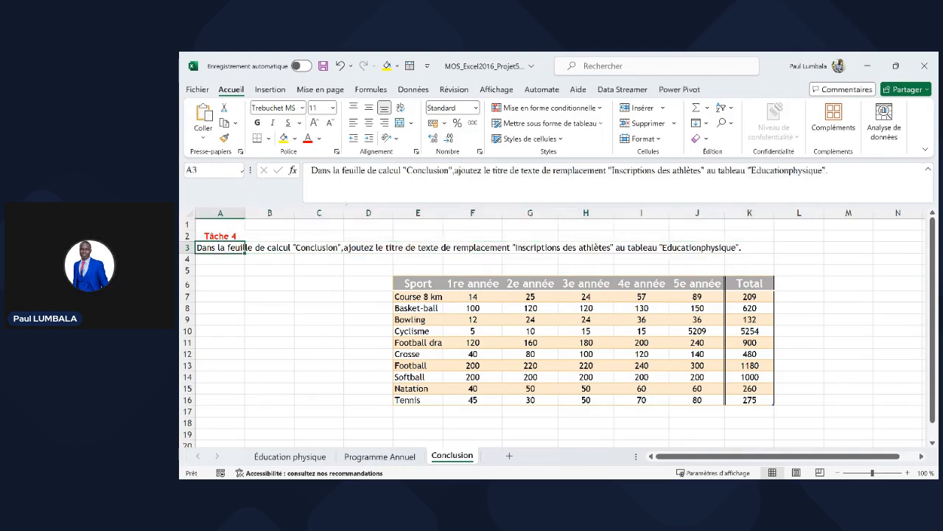
{"action": "left_click_drag", "start_coordinate": [612, 170], "coordinate": [702, 170]}
{"action": "key", "text": "ctrl+c"}
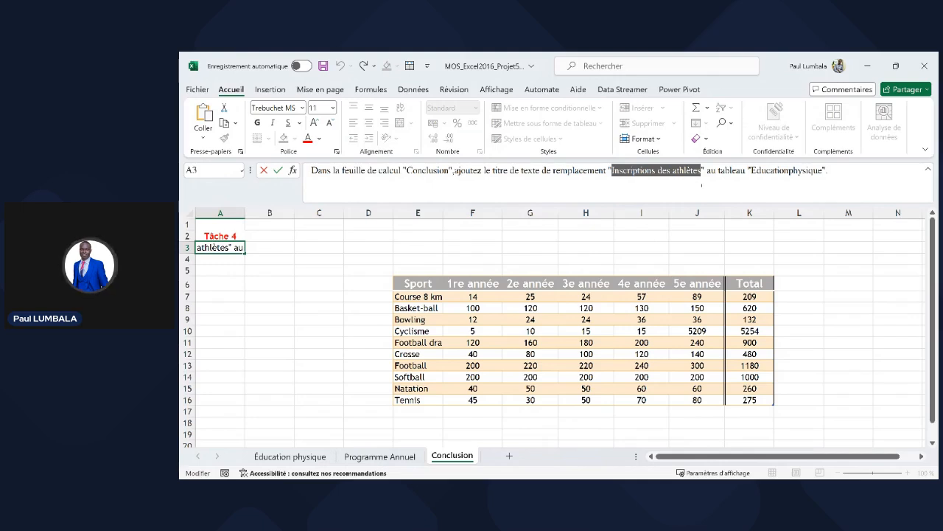
- Paste 'Inscriptions des athlètes' as the sports table's alternative-text title and confirm
{"action": "left_click", "coordinate": [590, 318]}
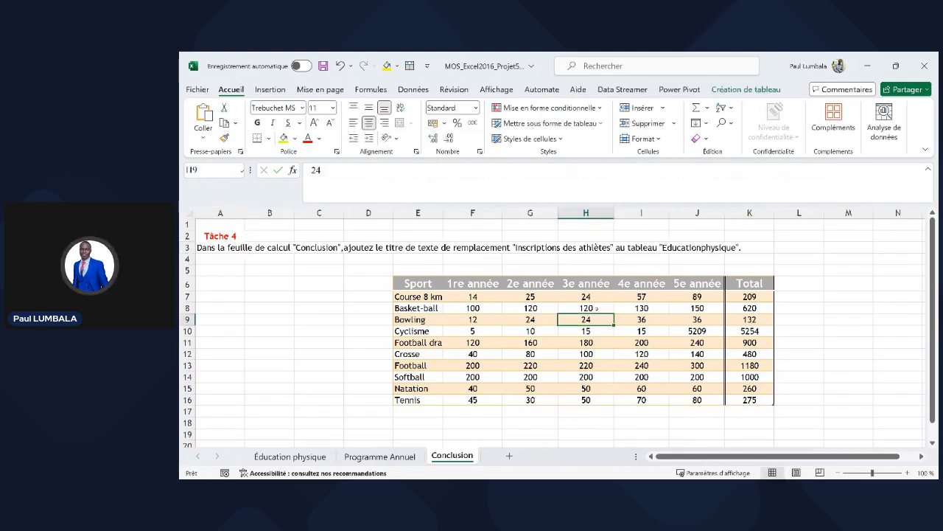
{"action": "left_click", "coordinate": [590, 308]}
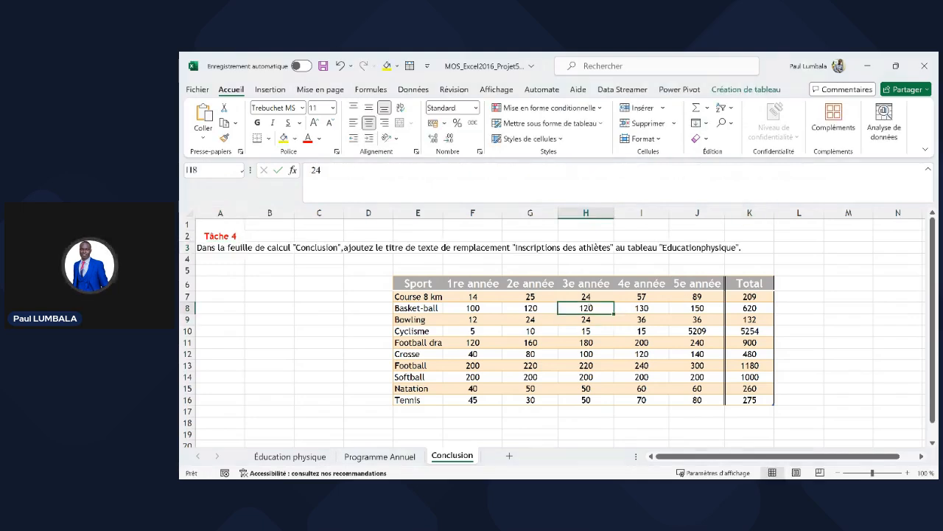
{"action": "right_click", "coordinate": [590, 308]}
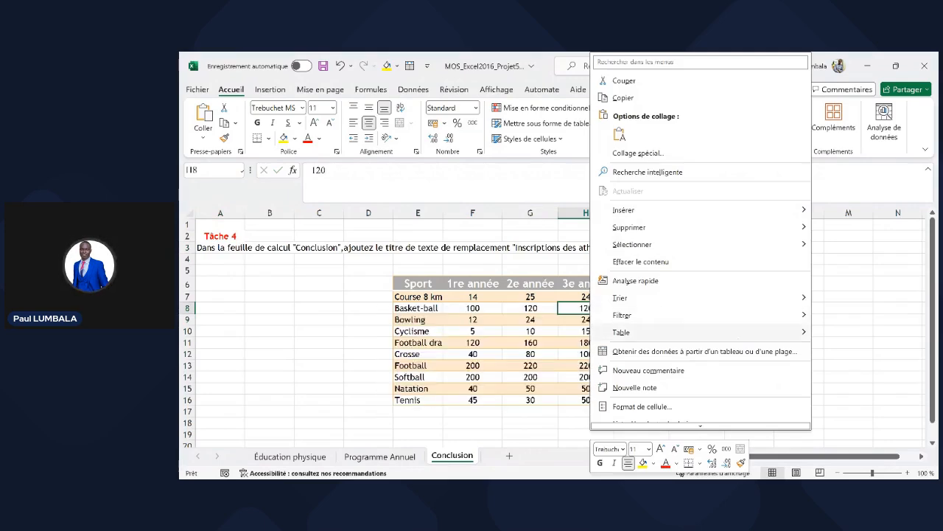
{"action": "mouse_move", "coordinate": [738, 337]}
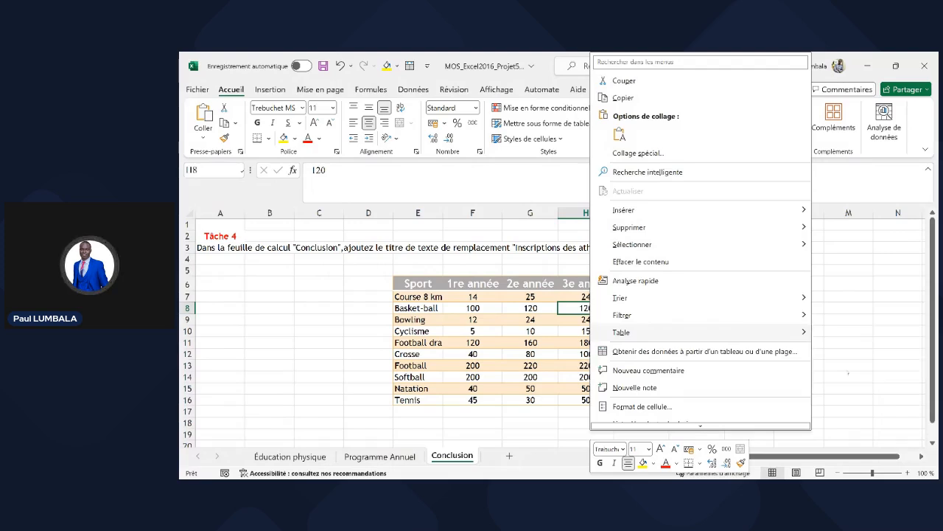
{"action": "left_click", "coordinate": [872, 369]}
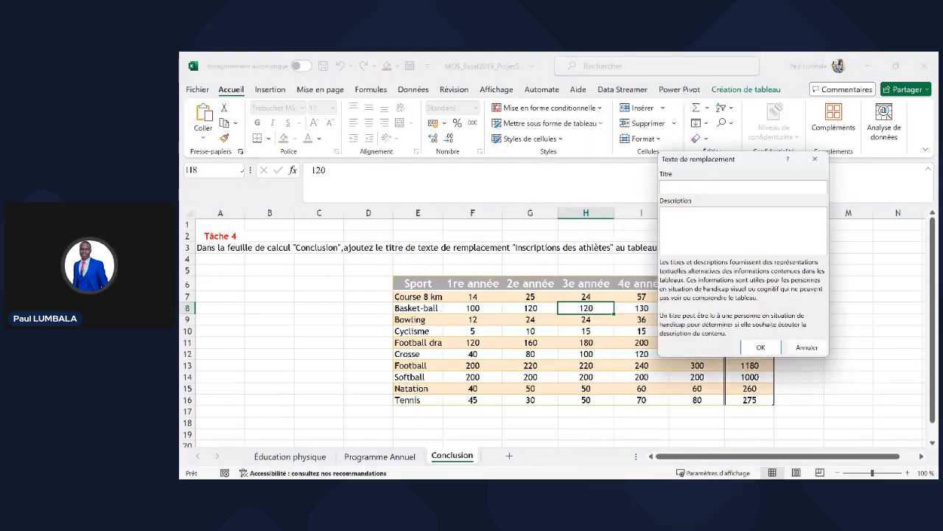
{"action": "key", "text": "ctrl+v"}
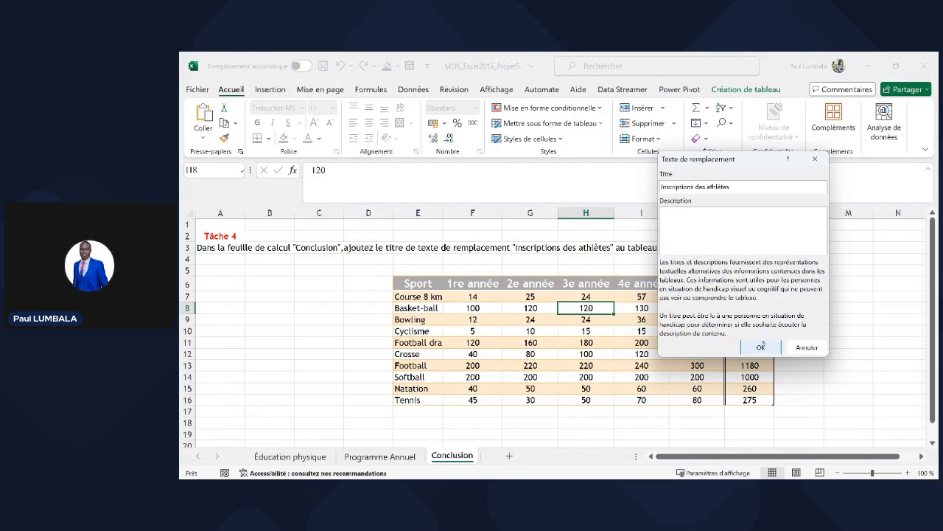
{"action": "left_click", "coordinate": [761, 347]}
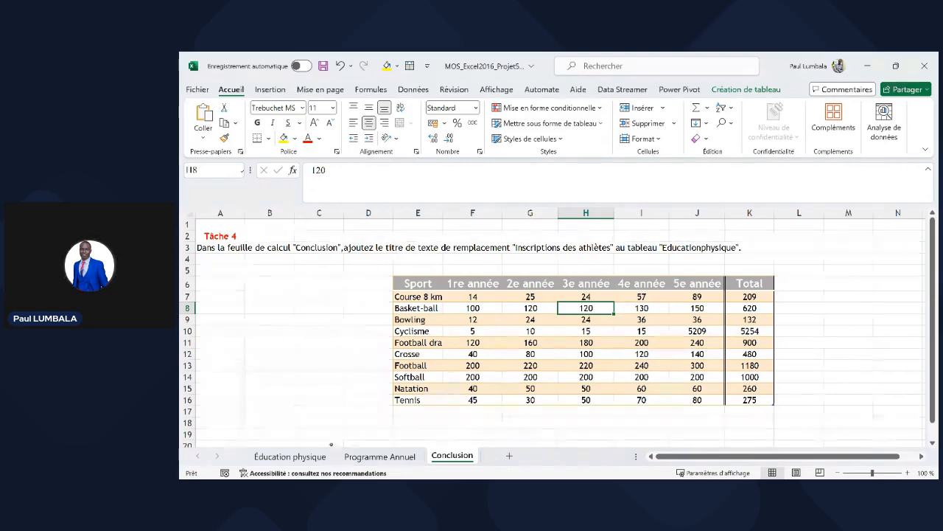
- Save MOS_Excel2016_Projet5.xlsx from the Éducation physique sheet and close Excel
{"action": "left_click", "coordinate": [290, 456]}
{"action": "left_click", "coordinate": [335, 393]}
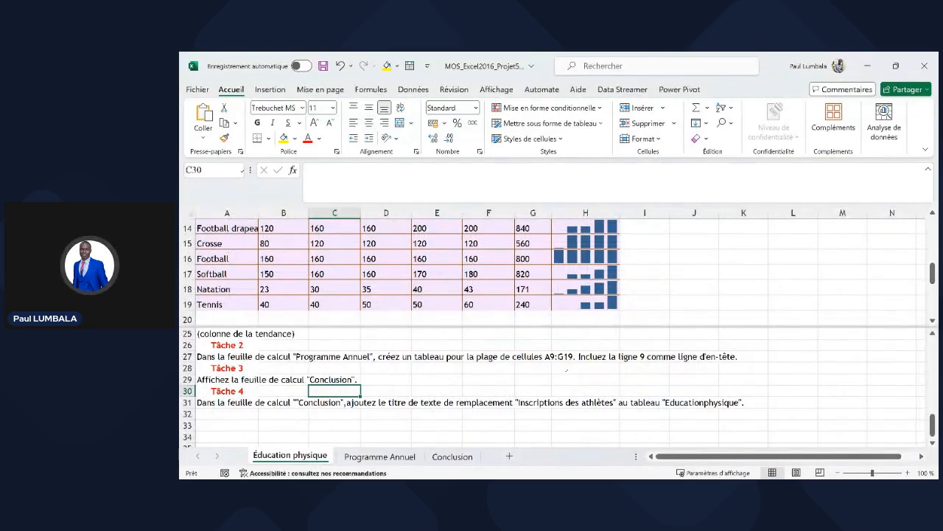
{"action": "key", "text": "ctrl+s"}
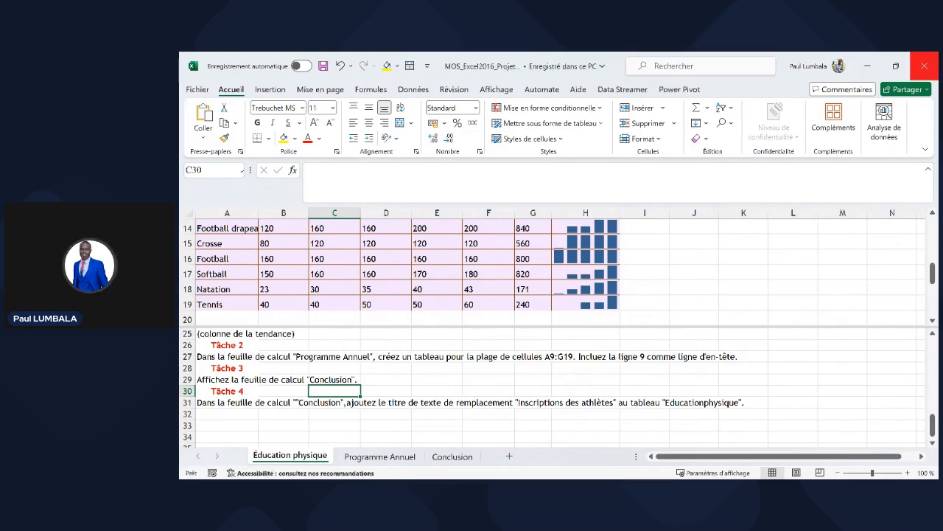
{"action": "left_click", "coordinate": [925, 66]}
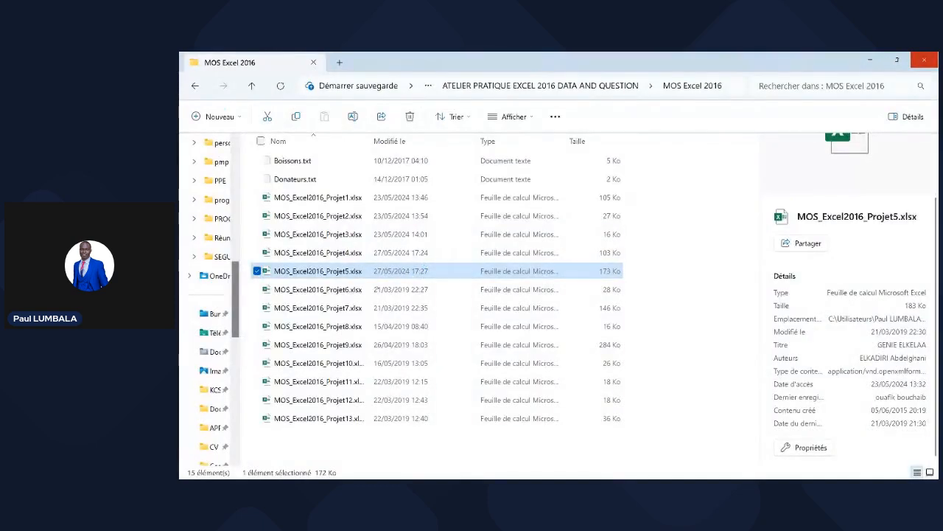
- Open MOS_Excel2016_Projet6.xlsx from File Explorer in Excel
{"action": "left_click", "coordinate": [372, 289]}
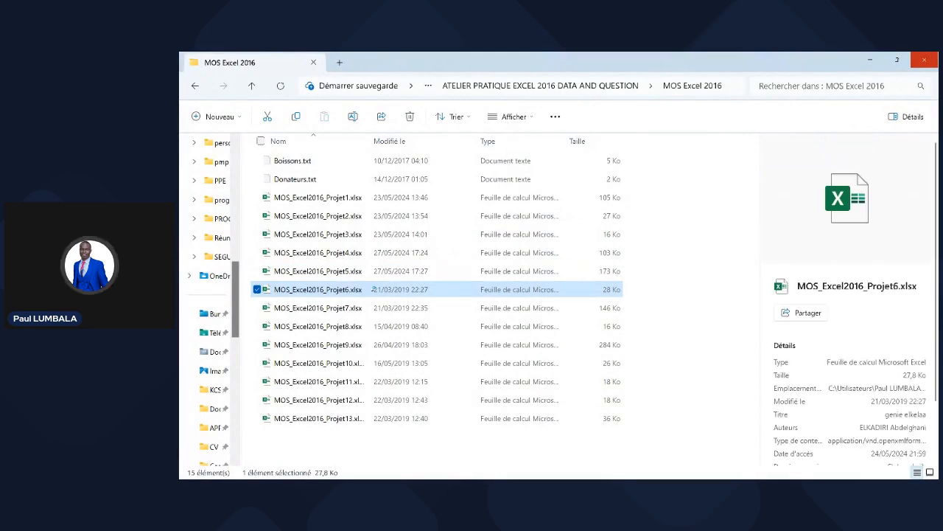
{"action": "double_click", "coordinate": [373, 289]}
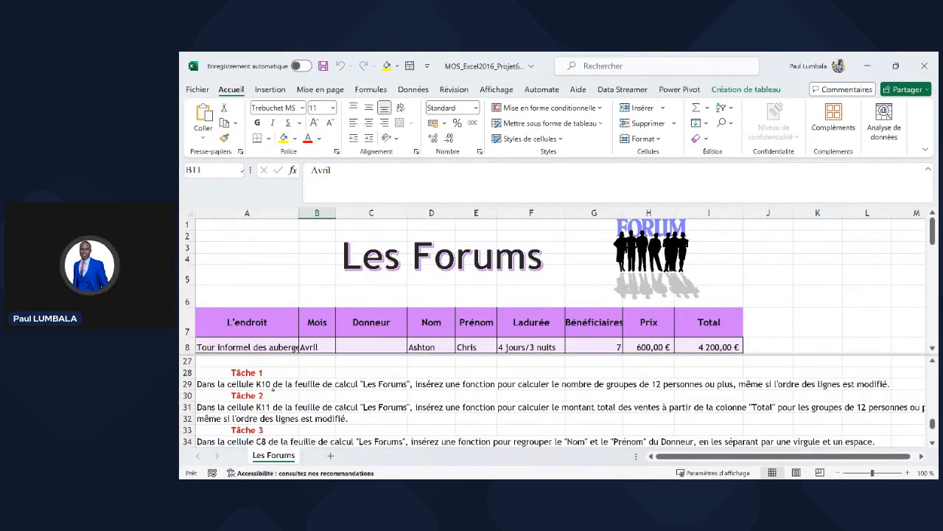
- Select K7 on Les Forums and start a function there with Insert Function
{"action": "left_click", "coordinate": [279, 396]}
{"action": "left_click", "coordinate": [807, 284]}
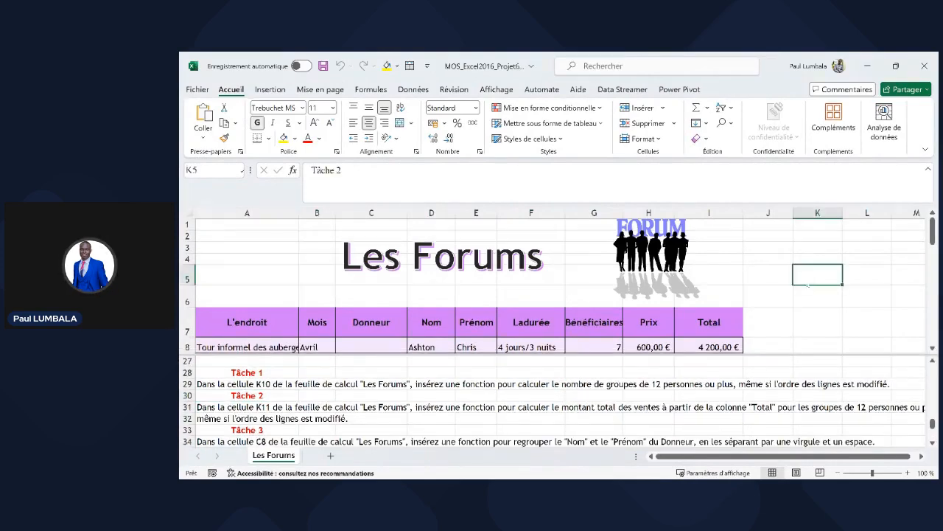
{"action": "scroll", "coordinate": [815, 310], "scroll_direction": "down", "scroll_amount": 1}
{"action": "left_click", "coordinate": [818, 325]}
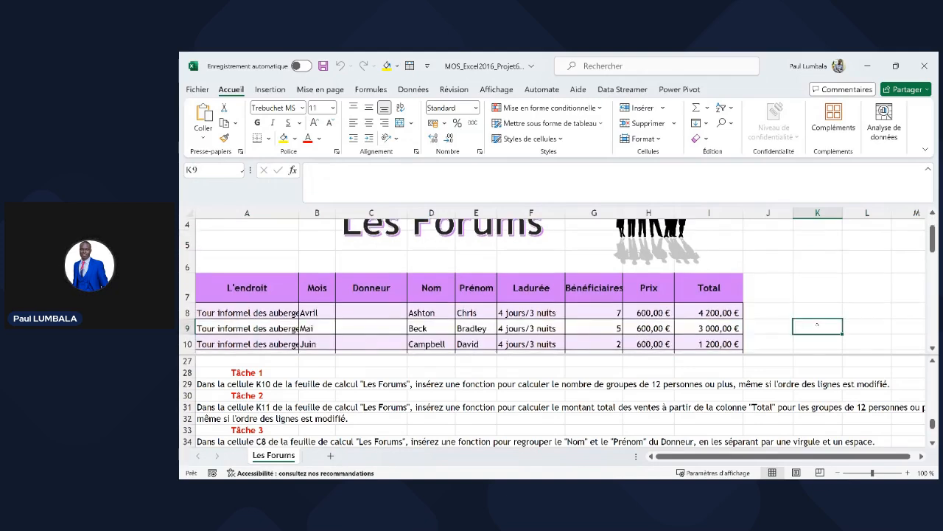
{"action": "left_click", "coordinate": [812, 345]}
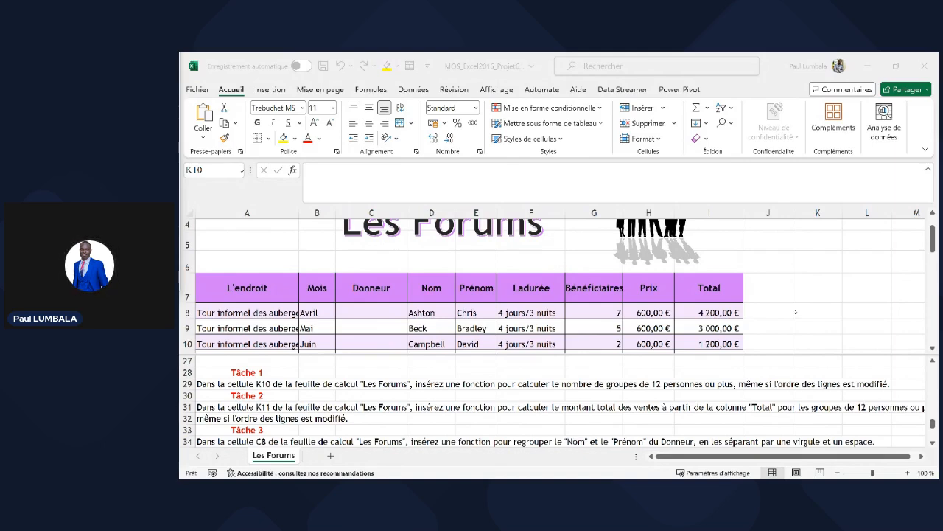
{"action": "left_click", "coordinate": [796, 286]}
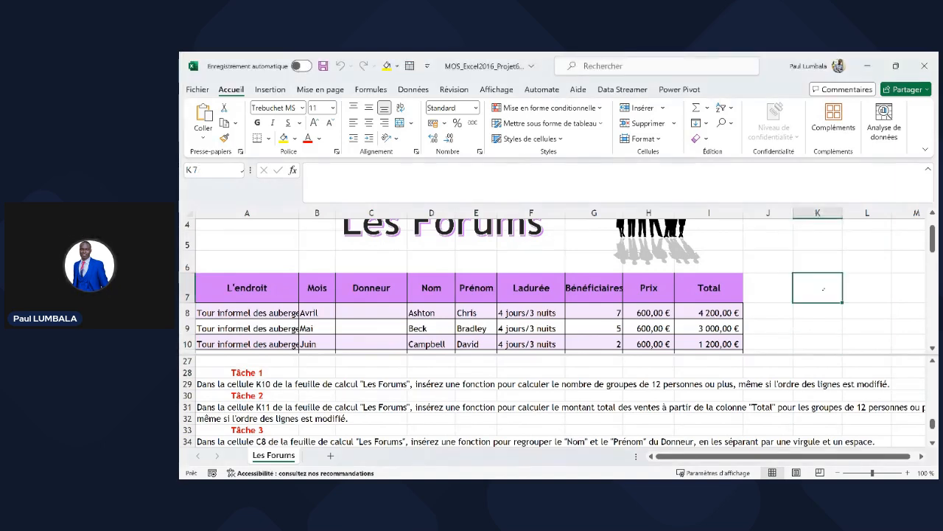
{"action": "left_click", "coordinate": [293, 171]}
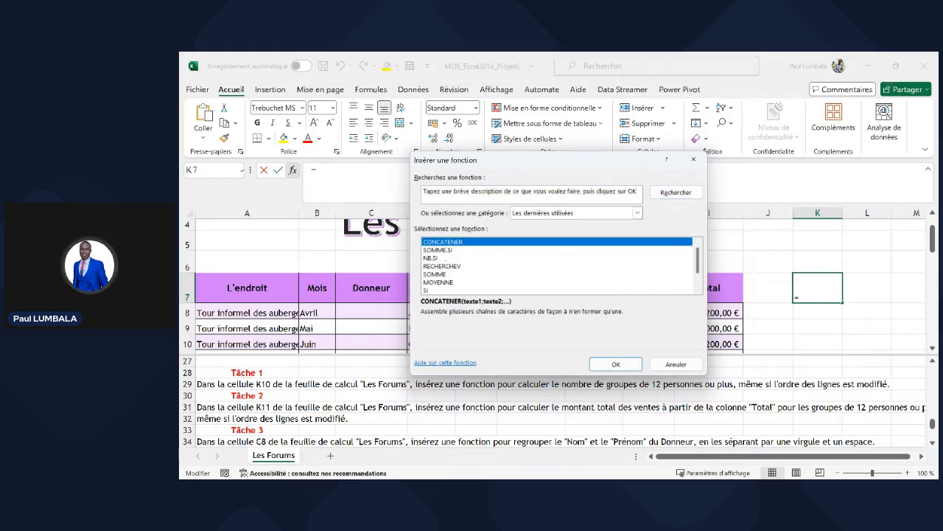
- Choose NB.SI and set its Plage to Tableau1[Bénéficiaires]
{"action": "left_click", "coordinate": [446, 258]}
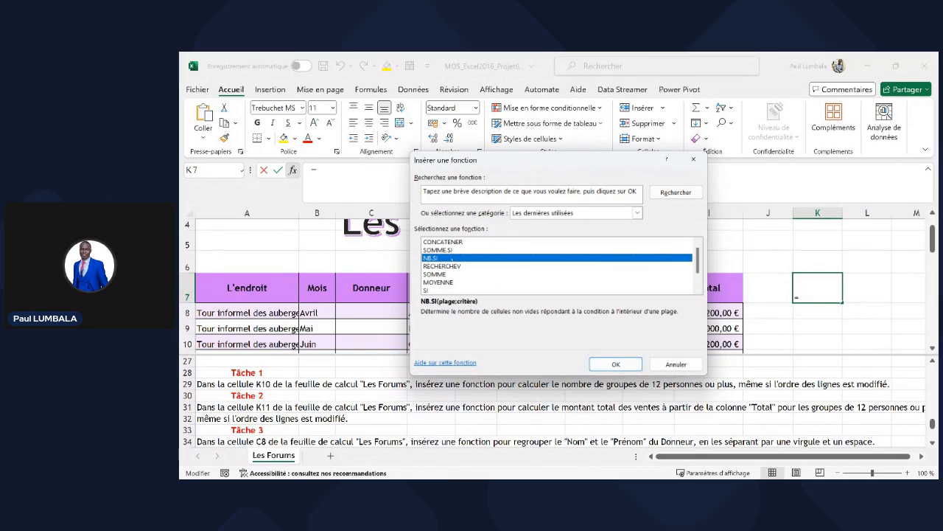
{"action": "double_click", "coordinate": [452, 258]}
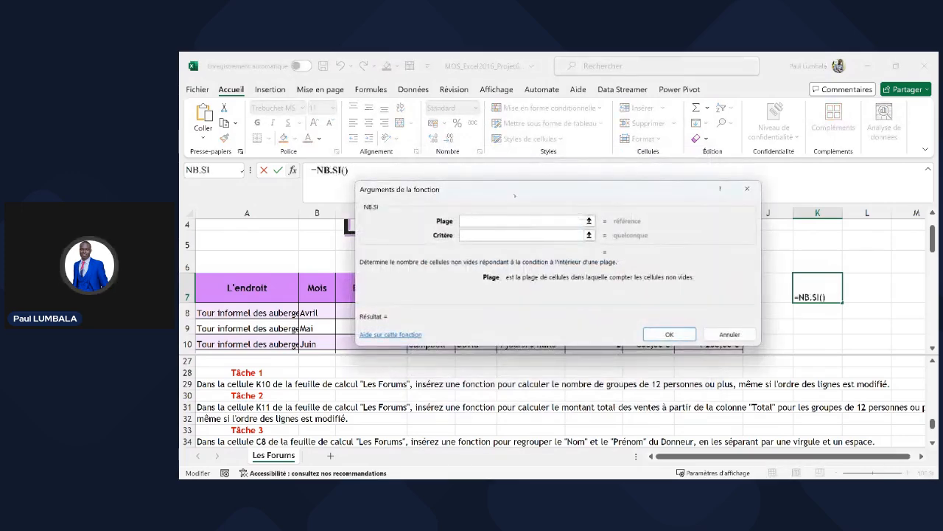
{"action": "left_click_drag", "start_coordinate": [514, 194], "coordinate": [559, 338]}
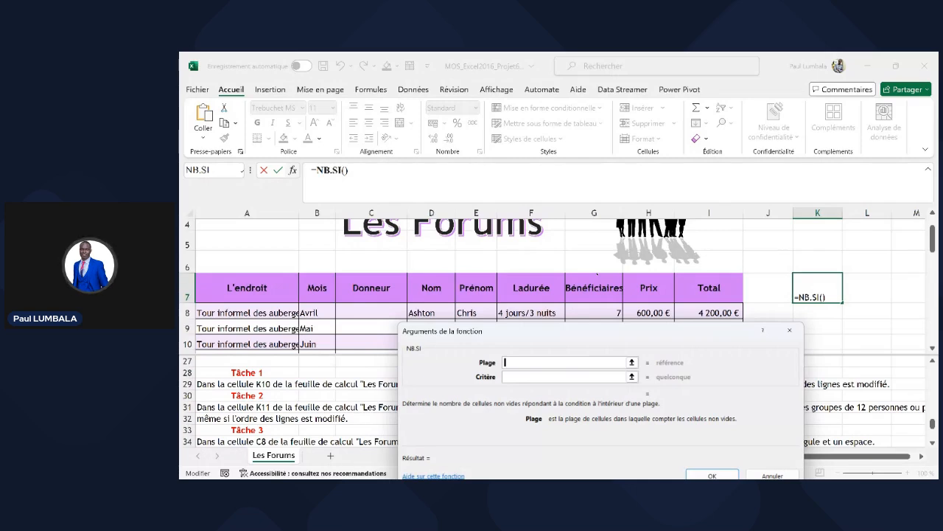
{"action": "left_click", "coordinate": [598, 274]}
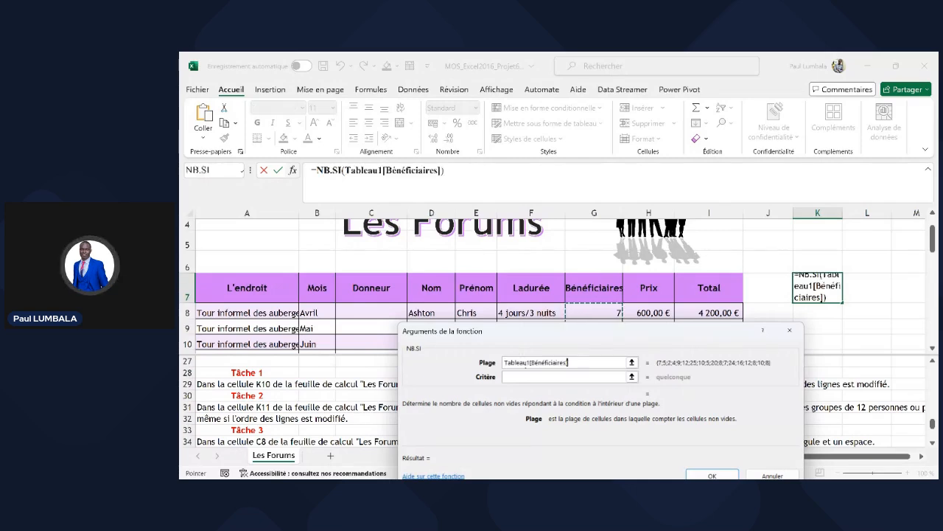
{"action": "double_click", "coordinate": [528, 363]}
{"action": "left_click_drag", "start_coordinate": [503, 364], "coordinate": [531, 362]}
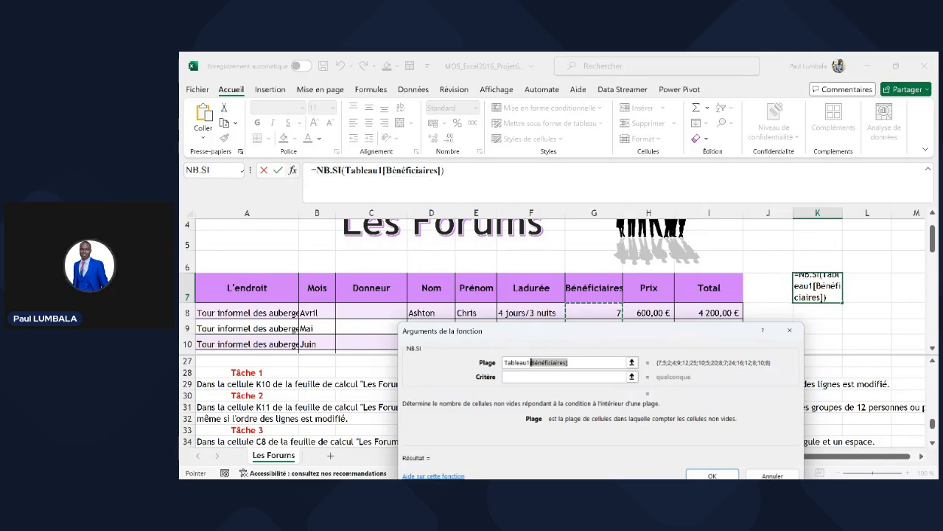
- Enter the criterion >=12 and finish the formula so K7 shows 6
{"action": "left_click", "coordinate": [540, 377]}
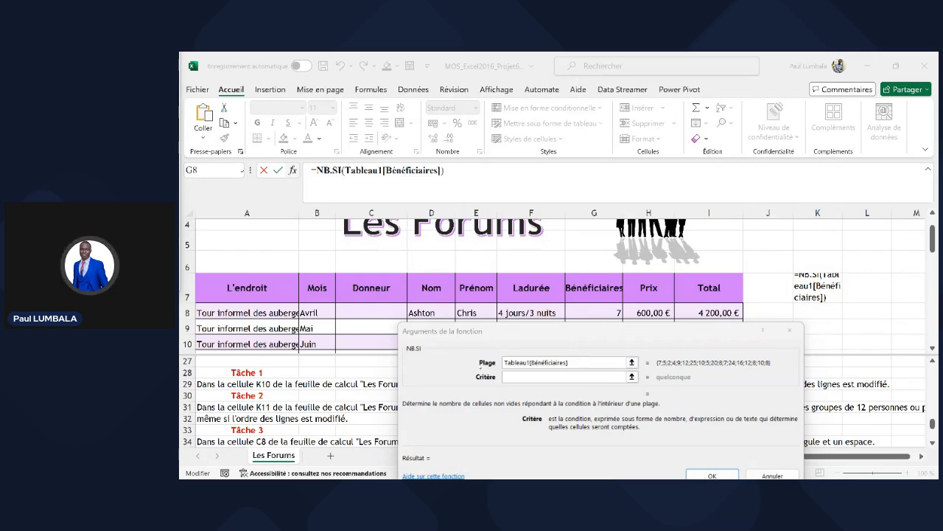
{"action": "left_click", "coordinate": [513, 376]}
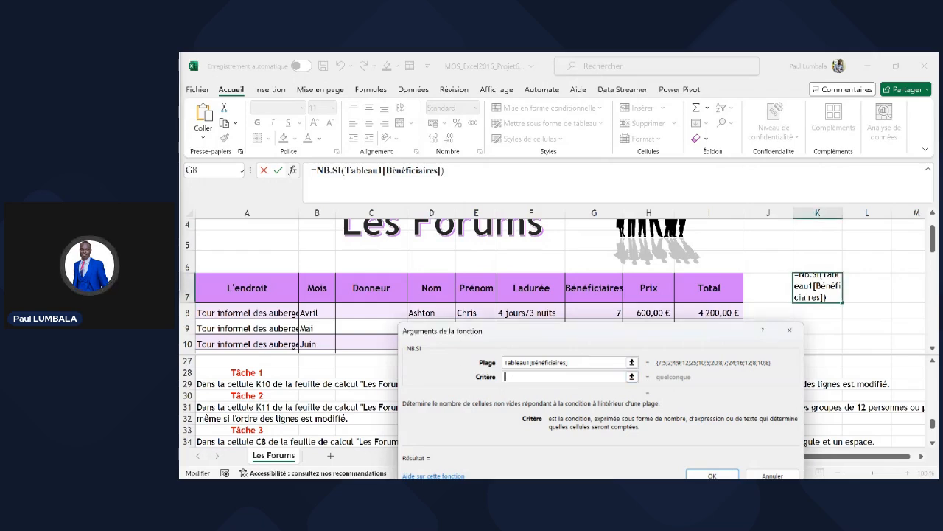
{"action": "type", "text": ">=12"}
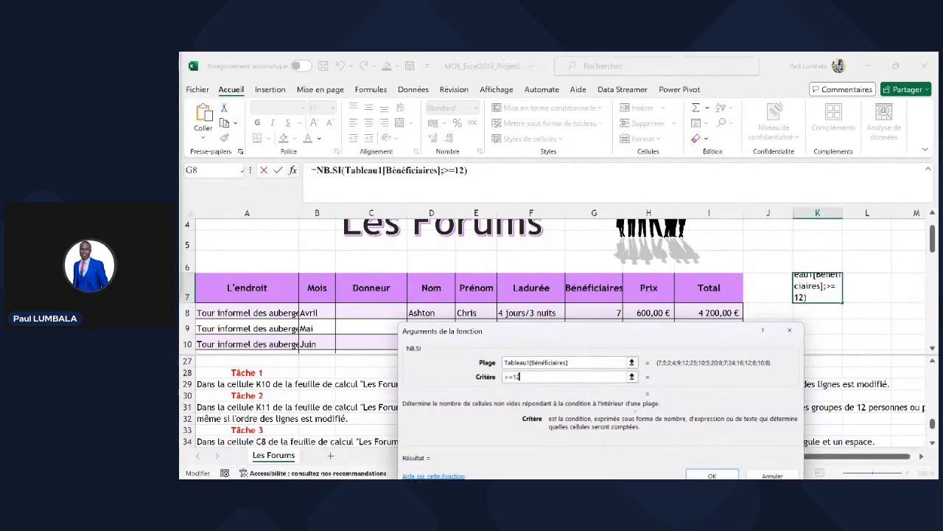
{"action": "key", "text": "Tab"}
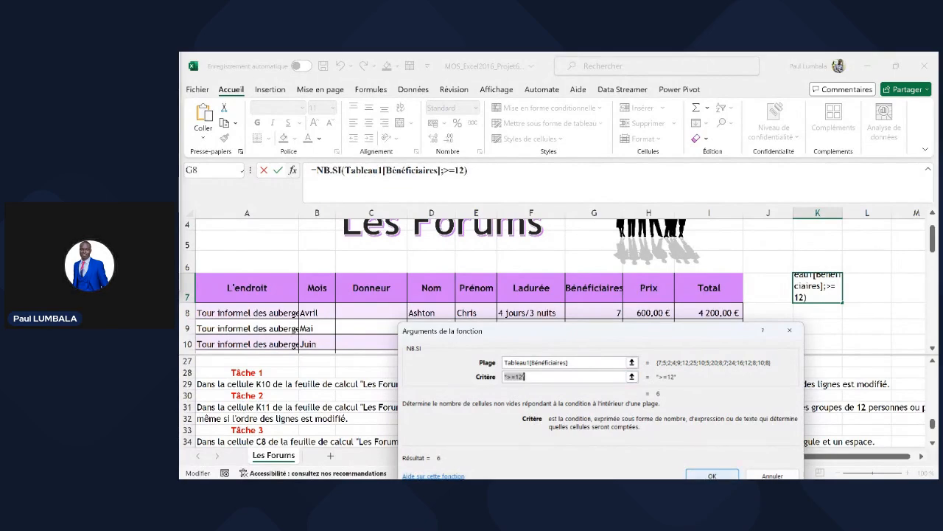
{"action": "key", "text": "Return"}
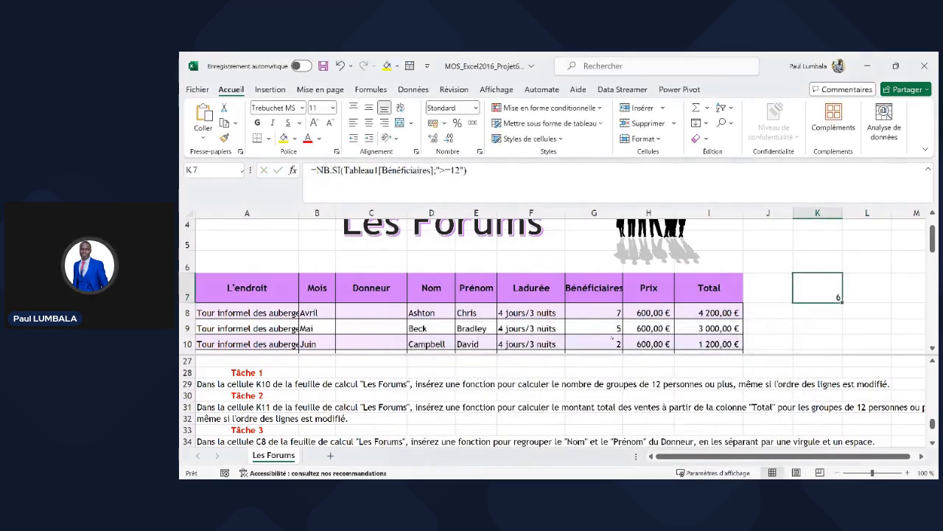
{"action": "left_click", "coordinate": [612, 323]}
{"action": "scroll", "coordinate": [612, 322], "scroll_direction": "down", "scroll_amount": 2}
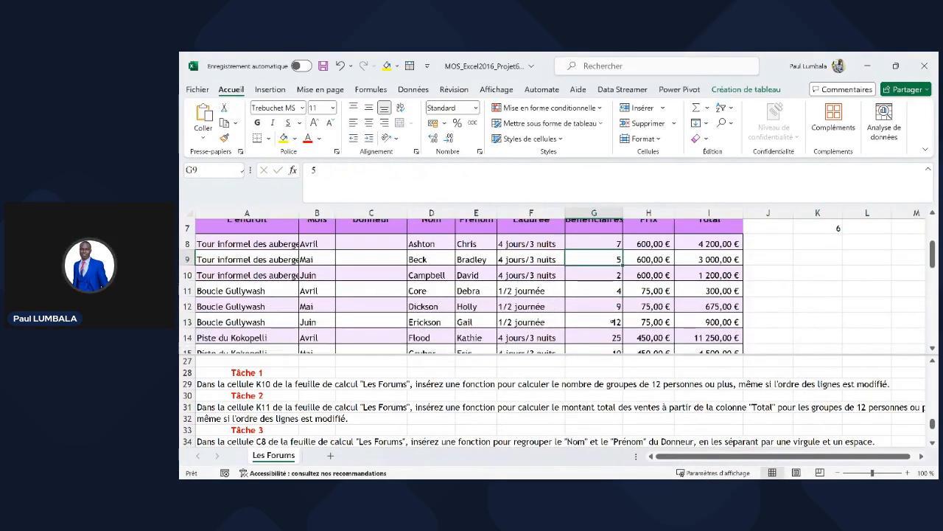
{"action": "left_click_drag", "start_coordinate": [609, 288], "coordinate": [611, 303]}
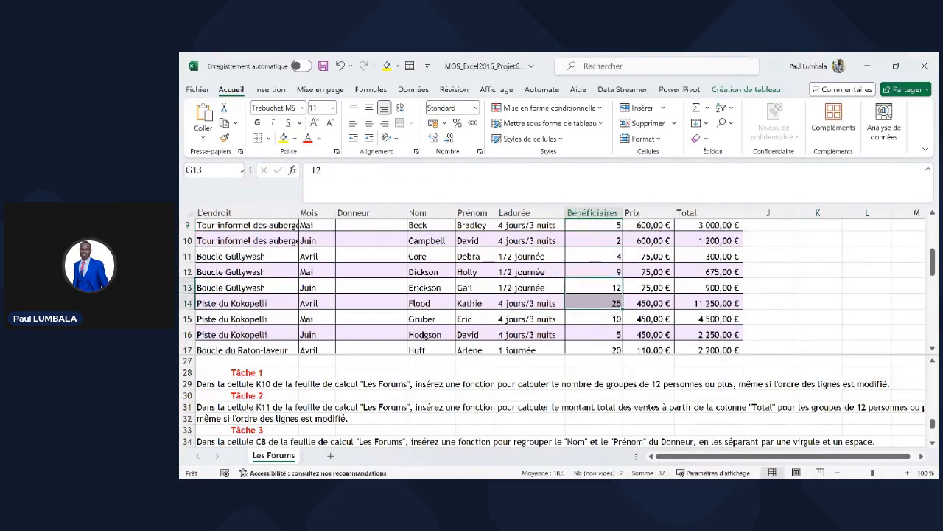
{"action": "scroll", "coordinate": [610, 303], "scroll_direction": "down", "scroll_amount": 1}
{"action": "left_click", "coordinate": [620, 315]}
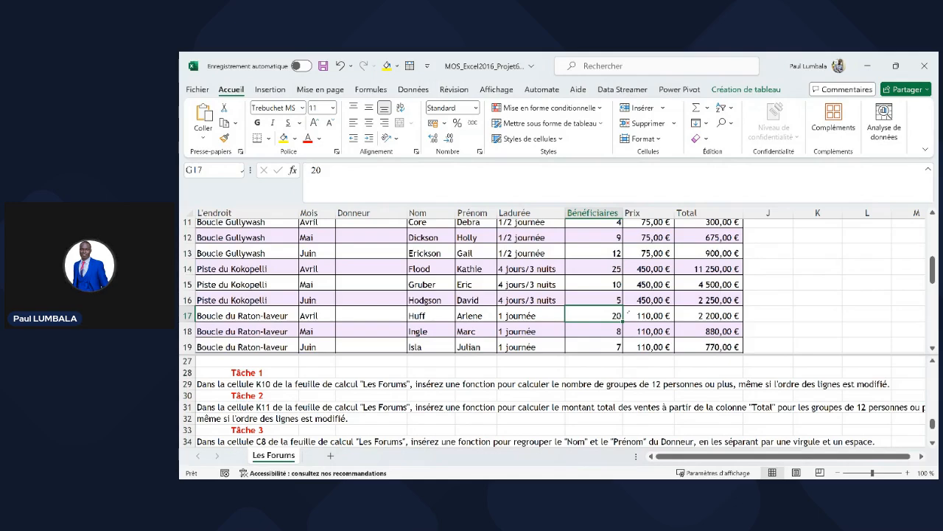
{"action": "scroll", "coordinate": [628, 312], "scroll_direction": "down", "scroll_amount": 3}
{"action": "left_click_drag", "start_coordinate": [612, 259], "coordinate": [610, 286]}
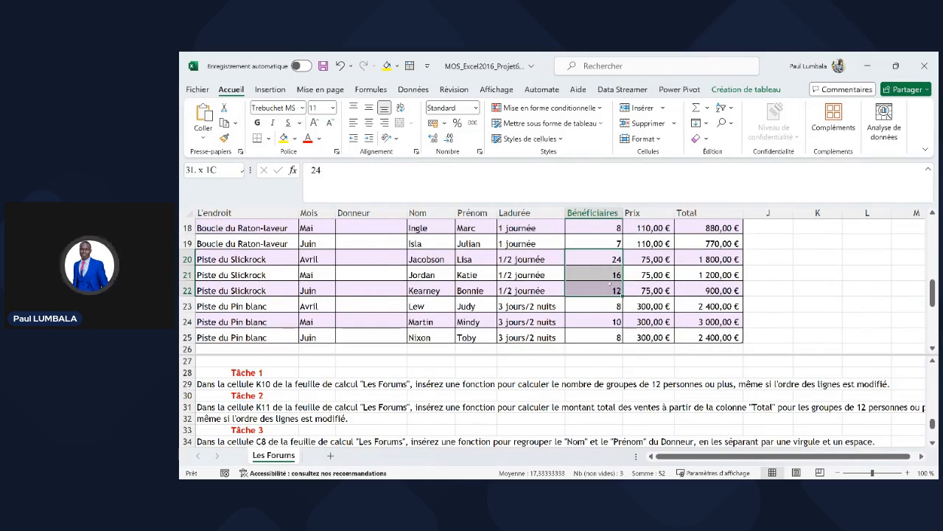
{"action": "left_click_drag", "start_coordinate": [609, 284], "coordinate": [609, 284]}
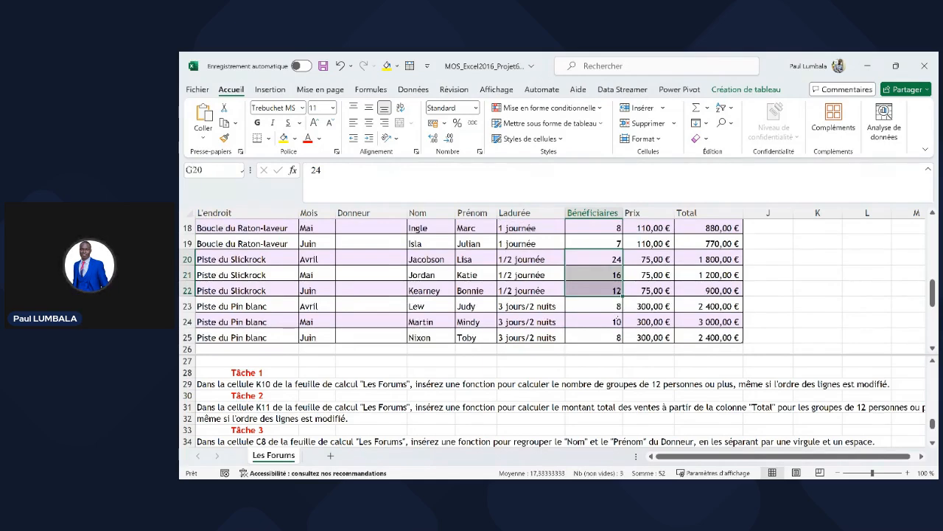
{"action": "scroll", "coordinate": [617, 316], "scroll_direction": "down", "scroll_amount": 1}
{"action": "scroll", "coordinate": [617, 316], "scroll_direction": "up", "scroll_amount": 4}
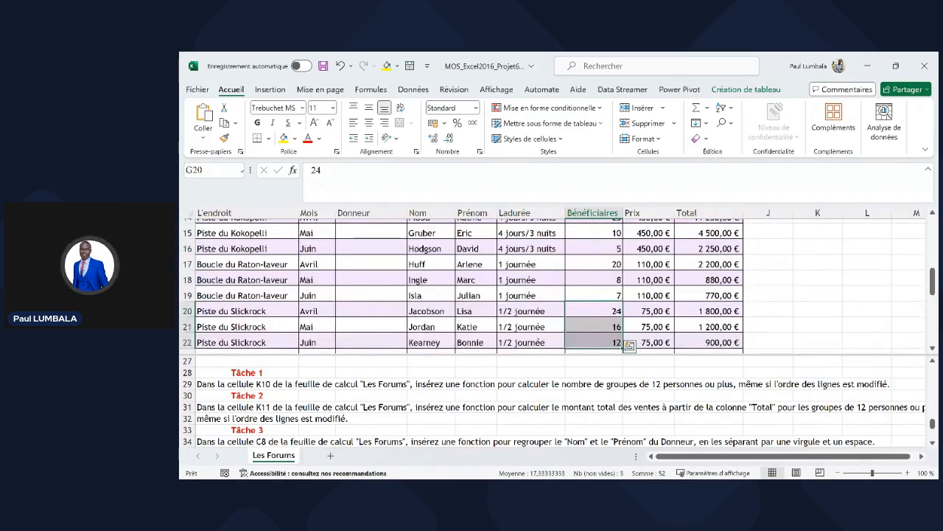
{"action": "scroll", "coordinate": [617, 313], "scroll_direction": "up", "scroll_amount": 2}
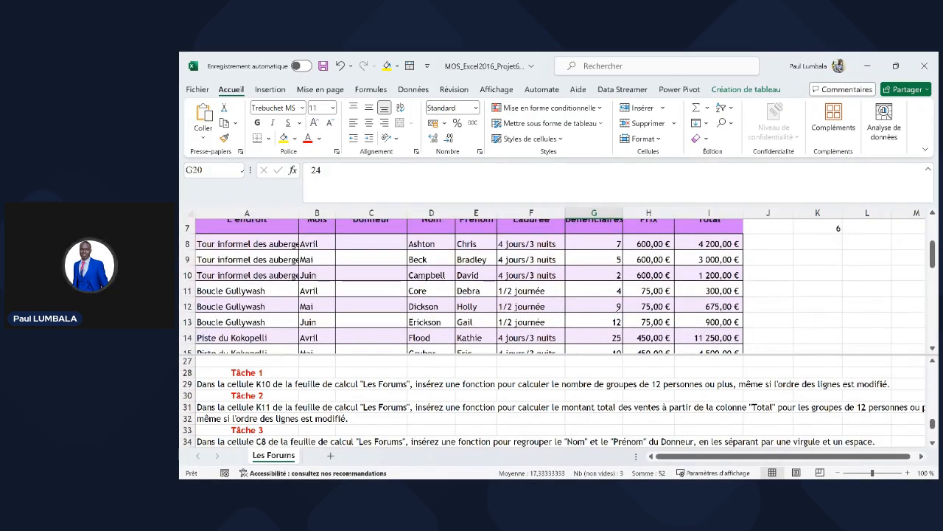
{"action": "scroll", "coordinate": [612, 299], "scroll_direction": "down", "scroll_amount": 3}
{"action": "left_click_drag", "start_coordinate": [604, 253], "coordinate": [604, 268]}
{"action": "scroll", "coordinate": [619, 271], "scroll_direction": "down", "scroll_amount": 1}
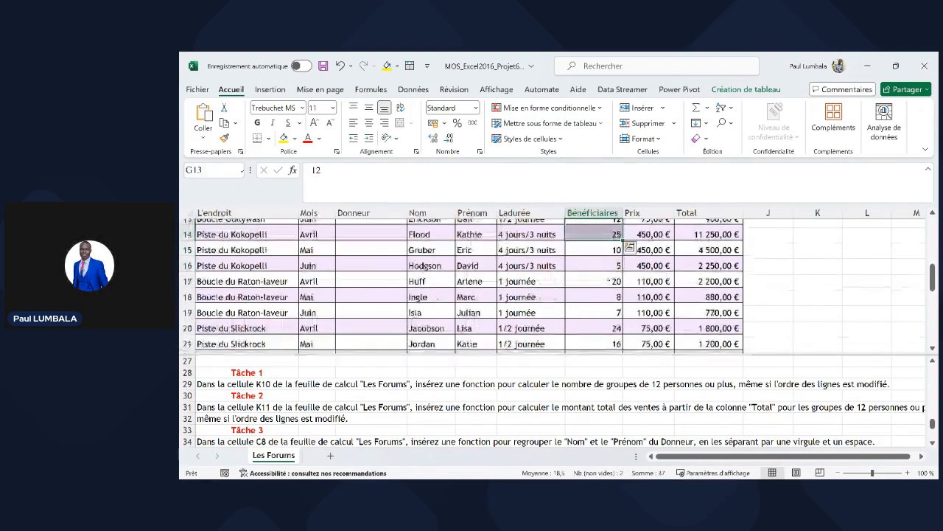
{"action": "left_click", "coordinate": [612, 281]}
{"action": "left_click", "coordinate": [613, 327]}
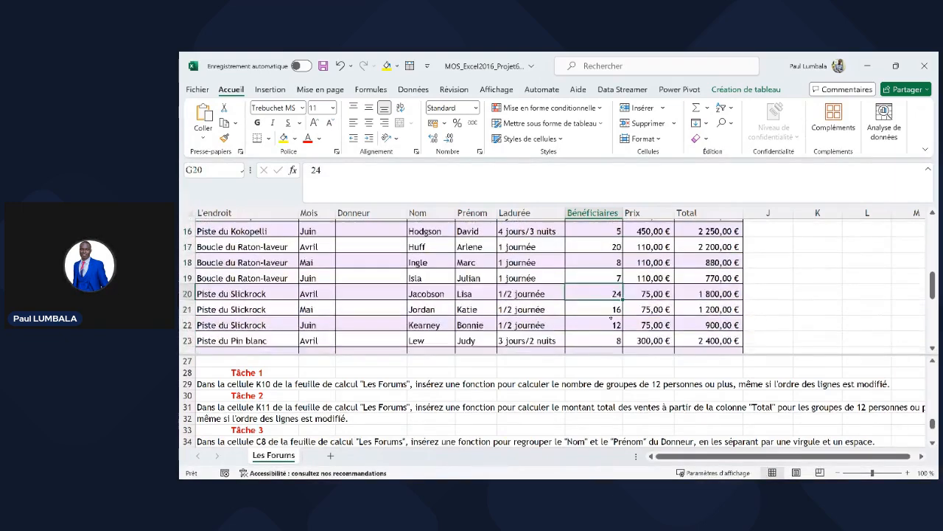
{"action": "scroll", "coordinate": [612, 327], "scroll_direction": "down", "scroll_amount": 1}
{"action": "key", "text": "Down"}
{"action": "key", "text": "Down"}
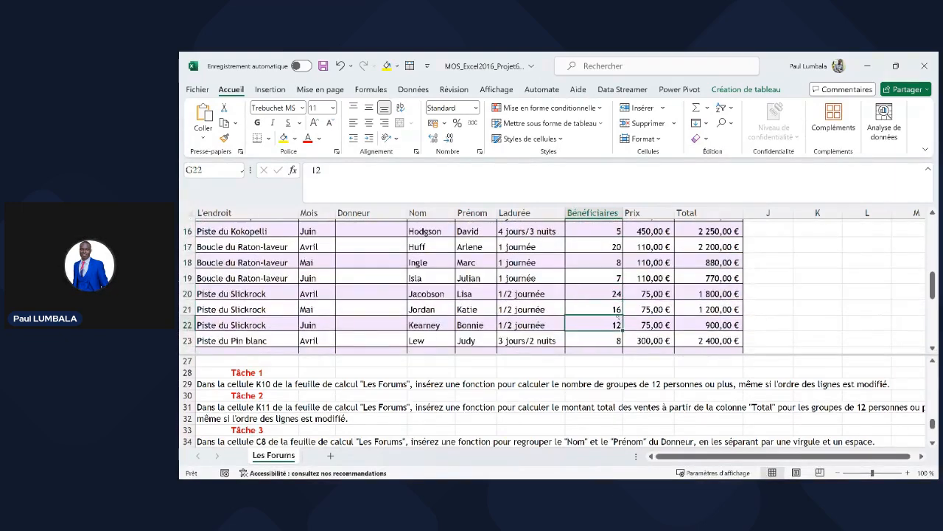
{"action": "scroll", "coordinate": [617, 316], "scroll_direction": "down", "scroll_amount": 2}
{"action": "scroll", "coordinate": [678, 281], "scroll_direction": "up", "scroll_amount": 4}
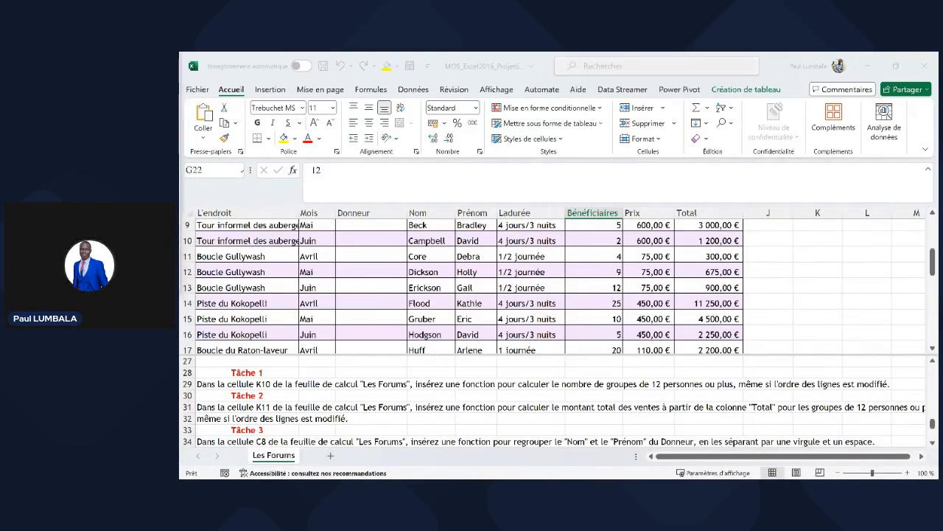
{"action": "left_click", "coordinate": [343, 406]}
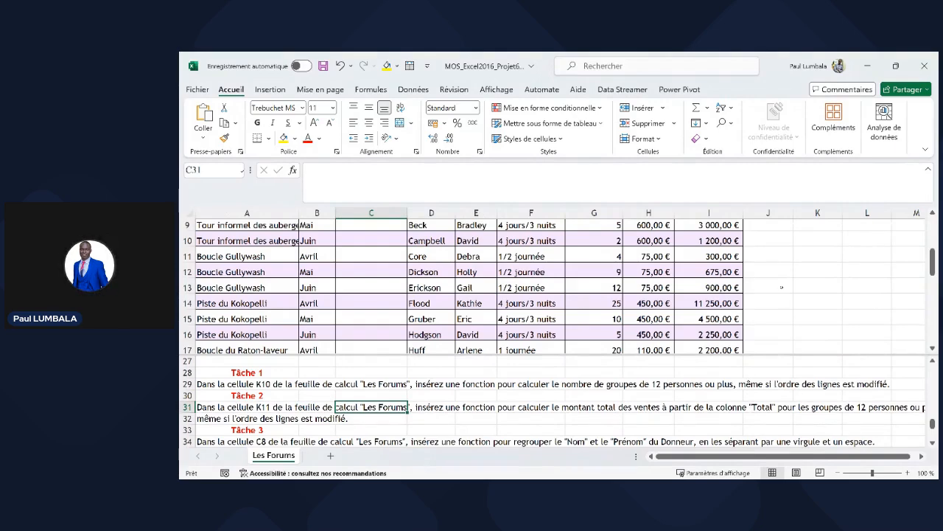
- Begin a new formula in K8 and pick SOMME.SI from the function list
{"action": "scroll", "coordinate": [782, 287], "scroll_direction": "up", "scroll_amount": 2}
{"action": "left_click", "coordinate": [777, 298]}
{"action": "scroll", "coordinate": [778, 297], "scroll_direction": "up", "scroll_amount": 2}
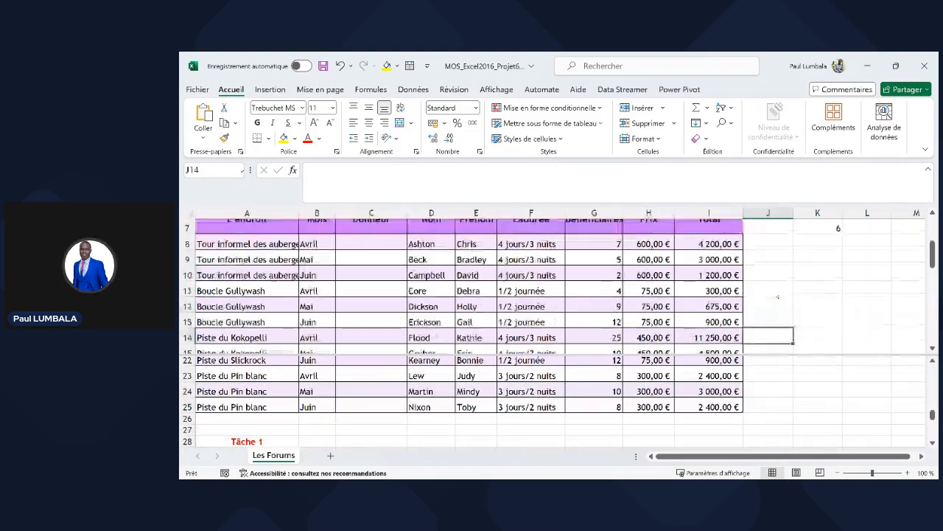
{"action": "scroll", "coordinate": [777, 297], "scroll_direction": "up", "scroll_amount": 2}
{"action": "scroll", "coordinate": [811, 310], "scroll_direction": "down", "scroll_amount": 2}
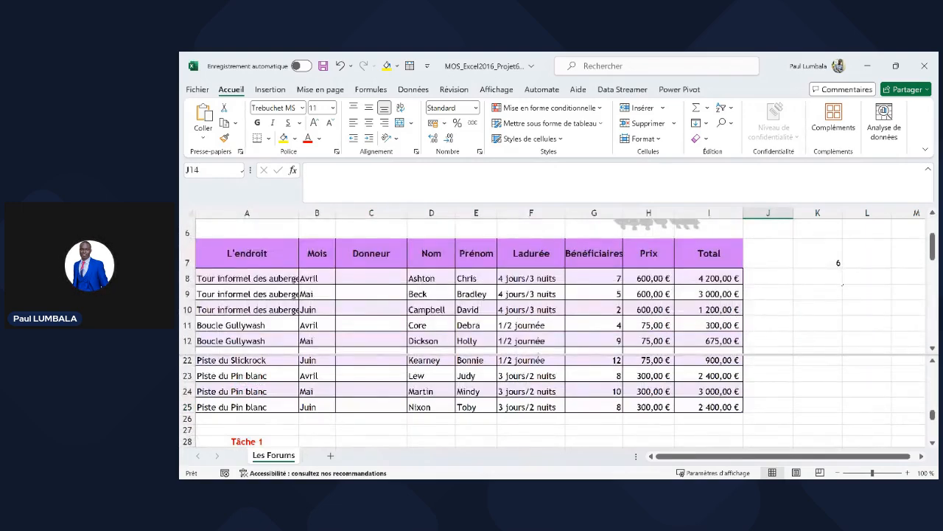
{"action": "left_click", "coordinate": [825, 277]}
{"action": "key", "text": "F2"}
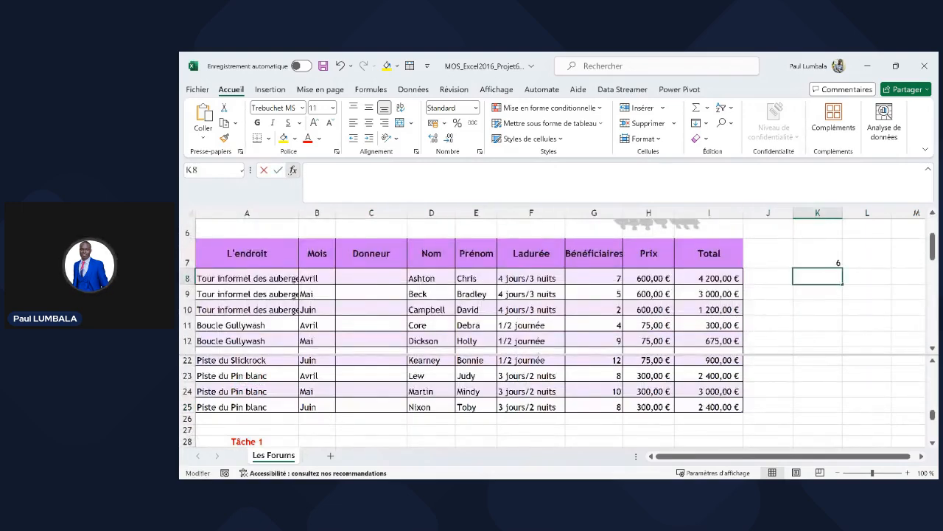
{"action": "left_click", "coordinate": [480, 356]}
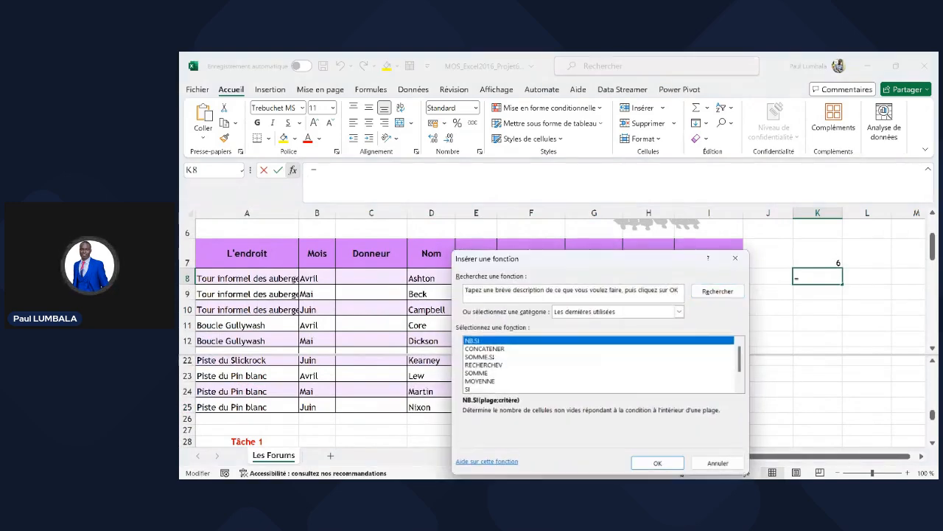
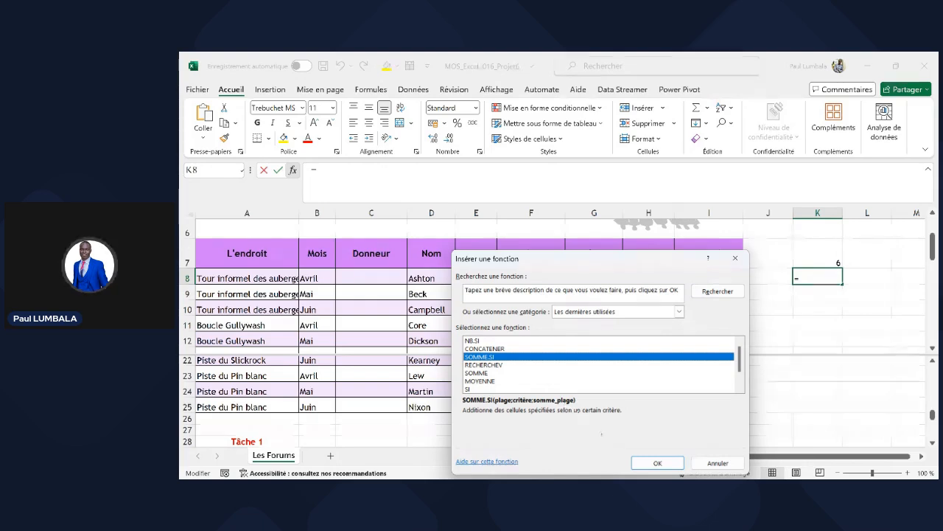
- Cancel the Insérer une fonction dialog so K8 stays empty
{"action": "left_click", "coordinate": [718, 463]}
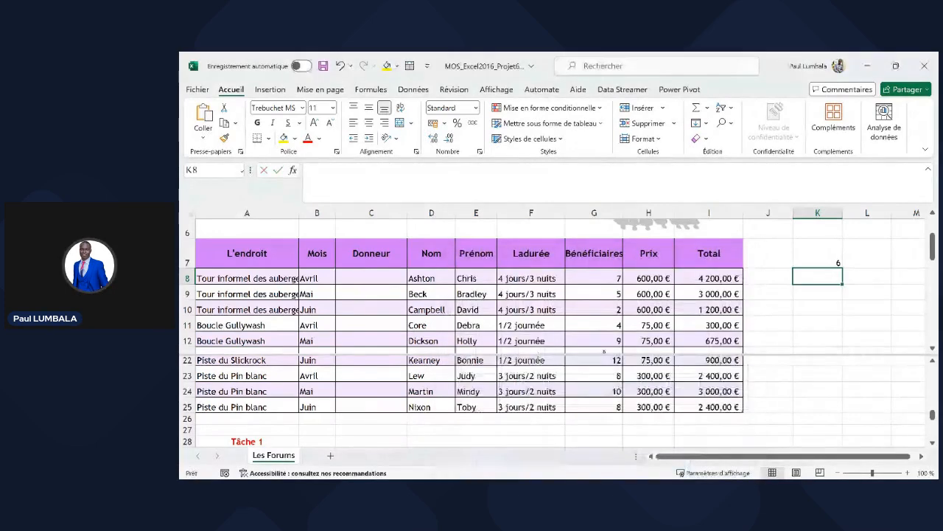
- Check the Bénéficiaires and Total values for rows 12 to 14
{"action": "left_click", "coordinate": [601, 336]}
{"action": "scroll", "coordinate": [601, 333], "scroll_direction": "down", "scroll_amount": 1}
{"action": "scroll", "coordinate": [600, 334], "scroll_direction": "down", "scroll_amount": 1}
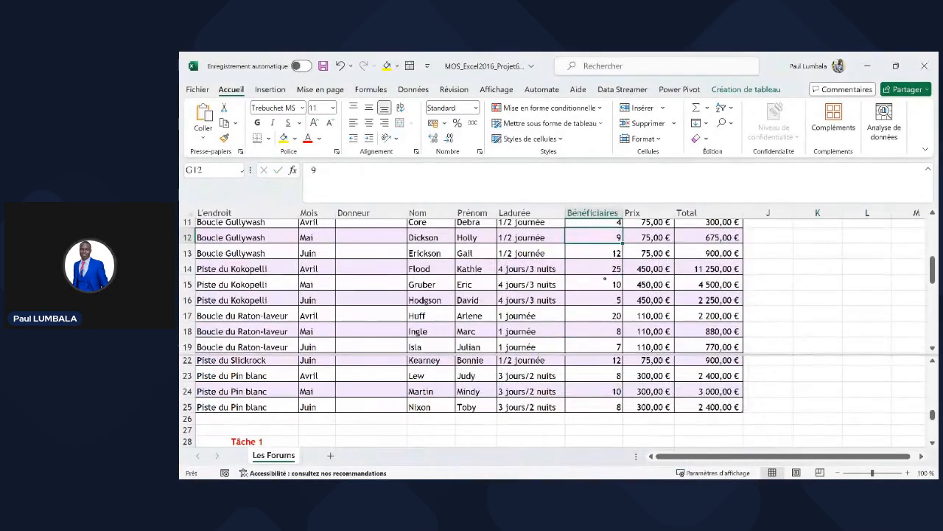
{"action": "left_click", "coordinate": [603, 248]}
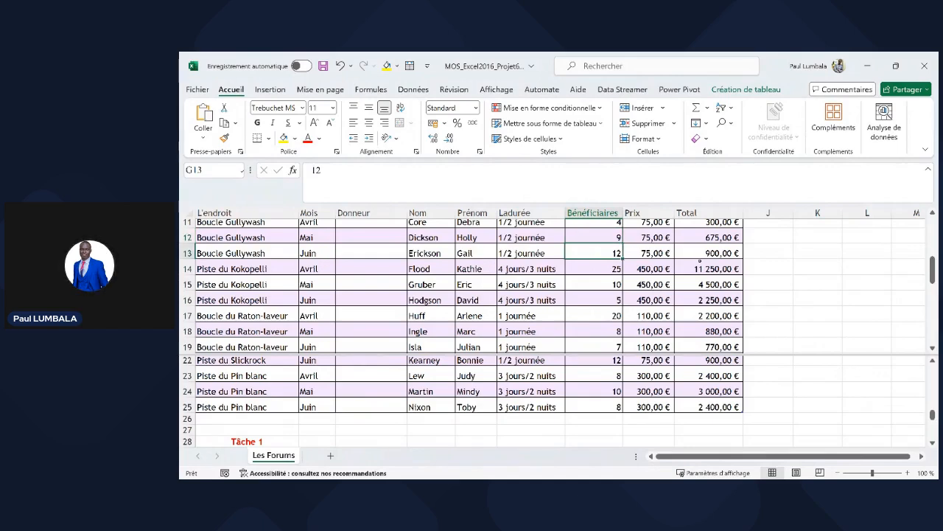
{"action": "left_click", "coordinate": [707, 252]}
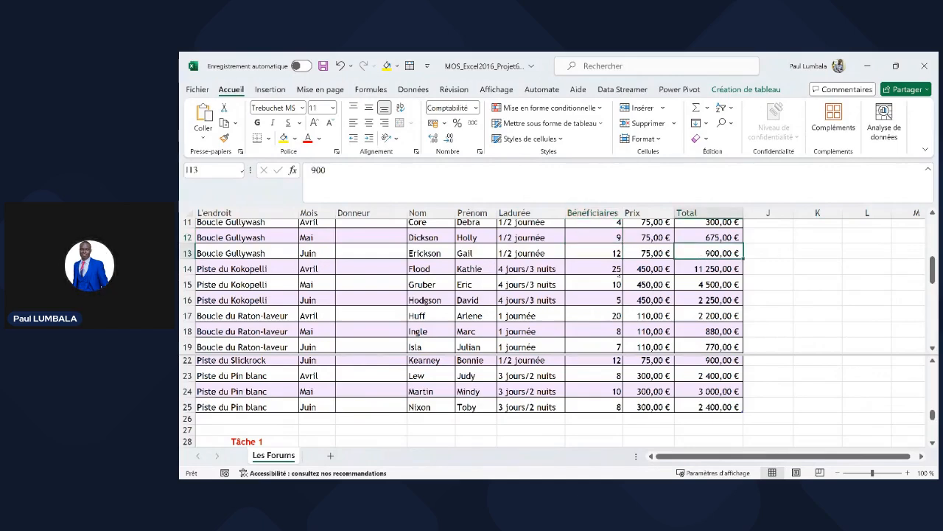
{"action": "left_click", "coordinate": [594, 269]}
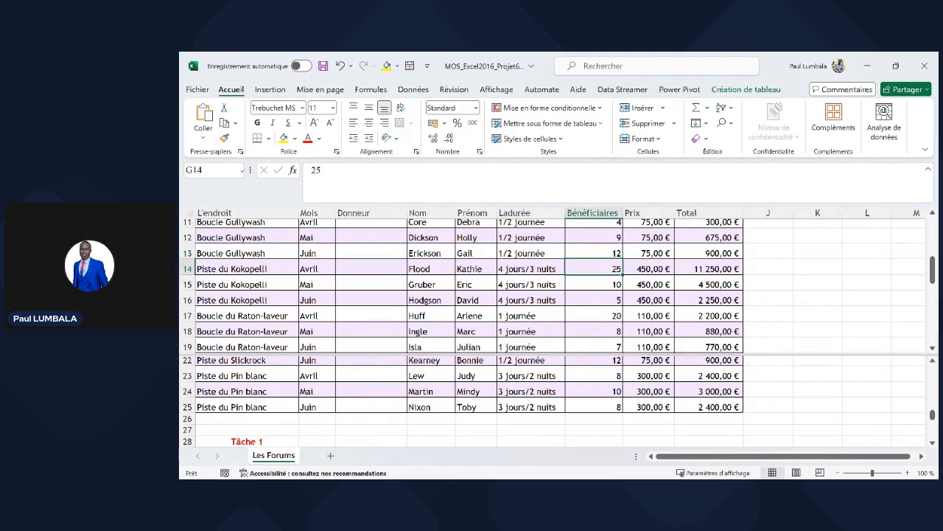
- Compare the Bénéficiaires counts with their Totals for rows 13, 14 and 17
{"action": "left_click", "coordinate": [617, 253]}
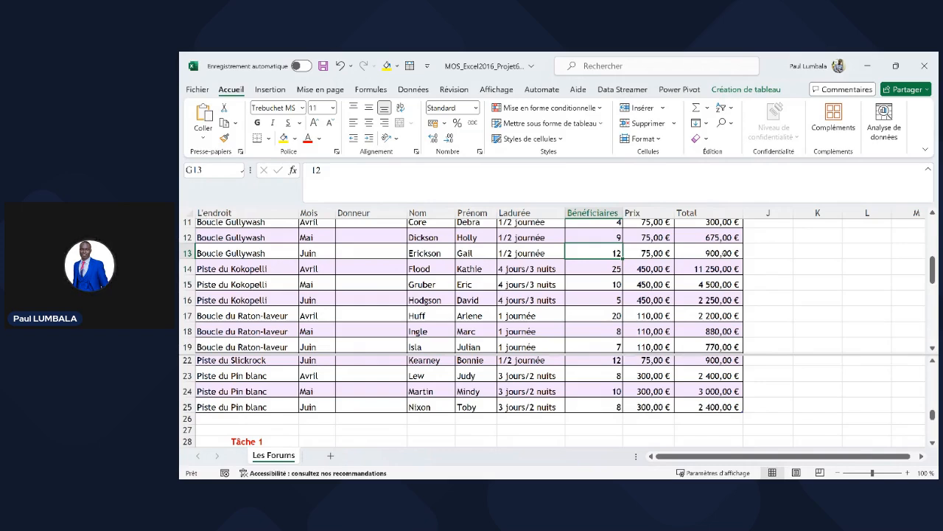
{"action": "left_click", "coordinate": [709, 253]}
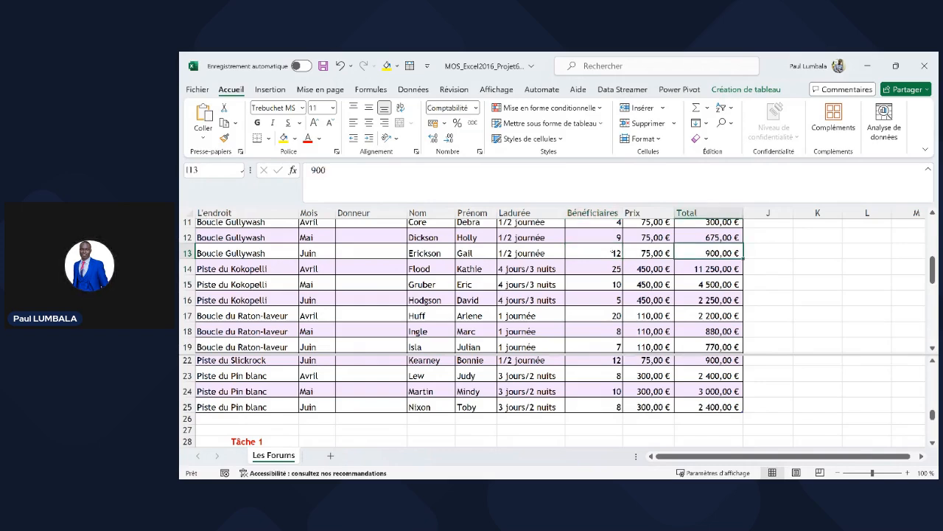
{"action": "left_click", "coordinate": [611, 251]}
{"action": "left_click", "coordinate": [712, 252]}
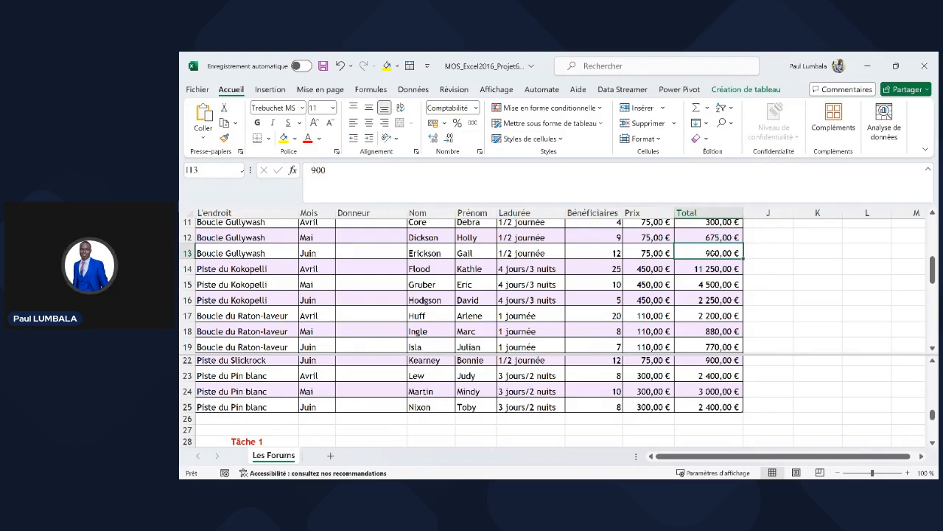
{"action": "left_click", "coordinate": [599, 268]}
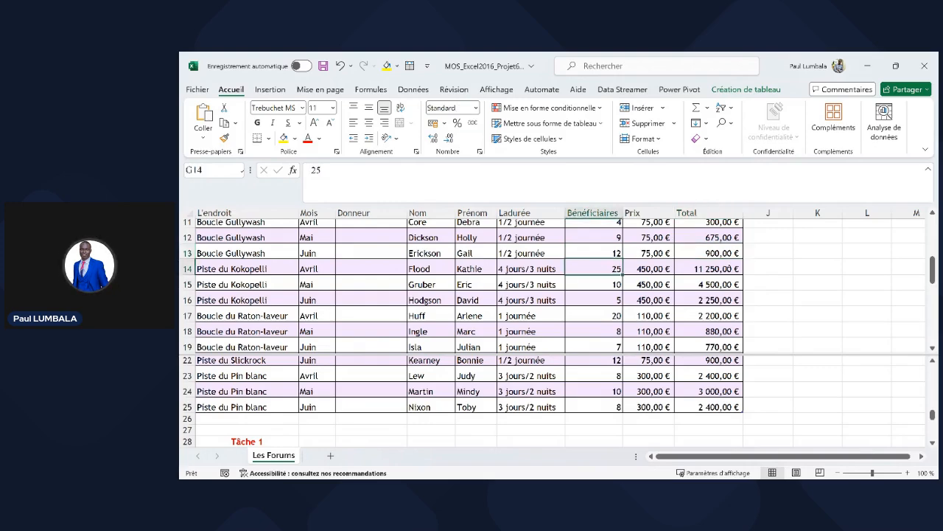
{"action": "left_click", "coordinate": [728, 269]}
{"action": "scroll", "coordinate": [728, 269], "scroll_direction": "down", "scroll_amount": 1}
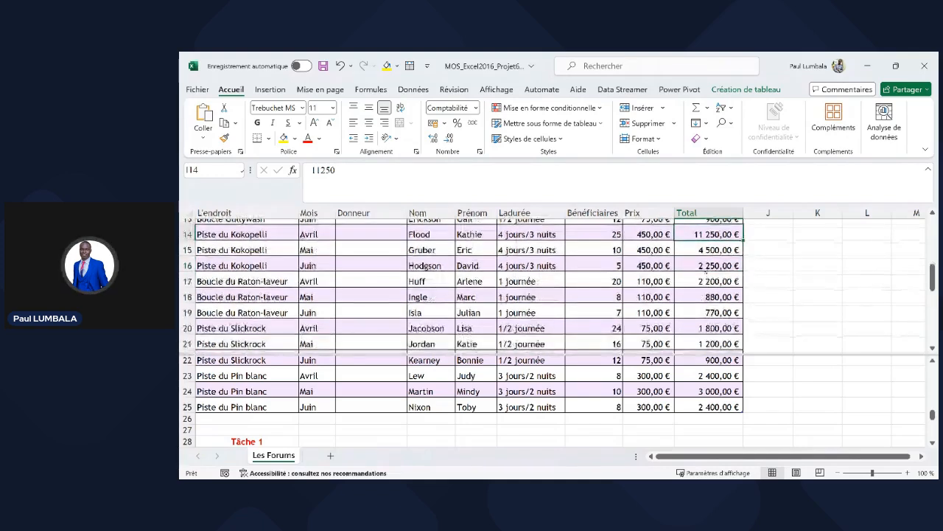
{"action": "left_click", "coordinate": [606, 280]}
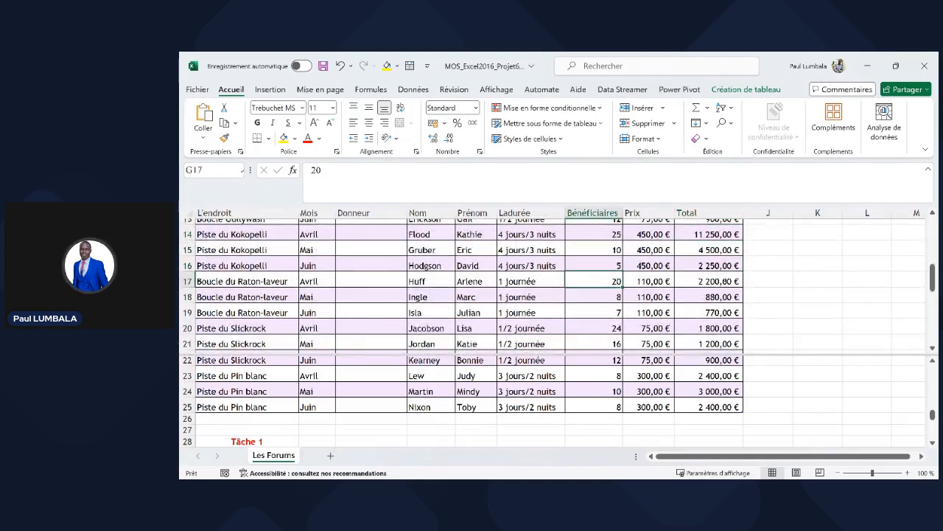
{"action": "key", "text": "Right"}
{"action": "key", "text": "Right"}
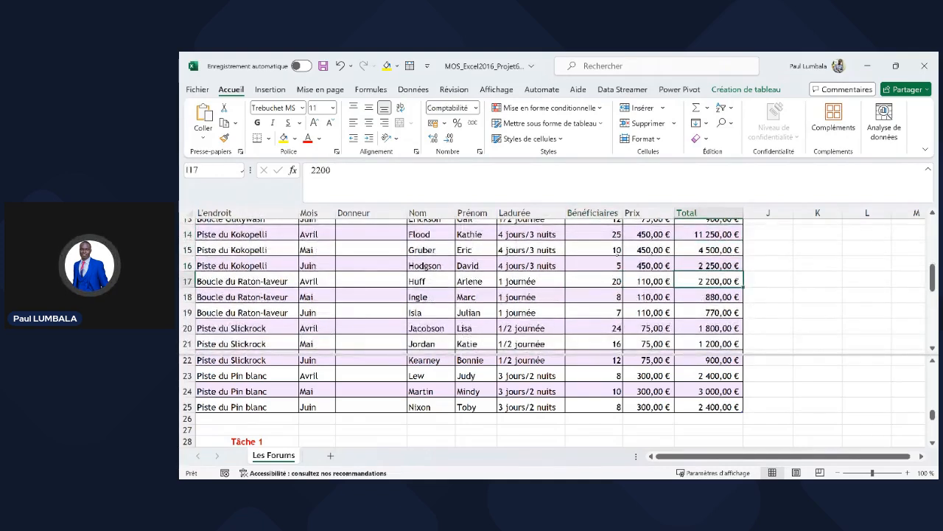
- Select the Bénéficiaires values G8:G25
{"action": "left_click", "coordinate": [593, 212]}
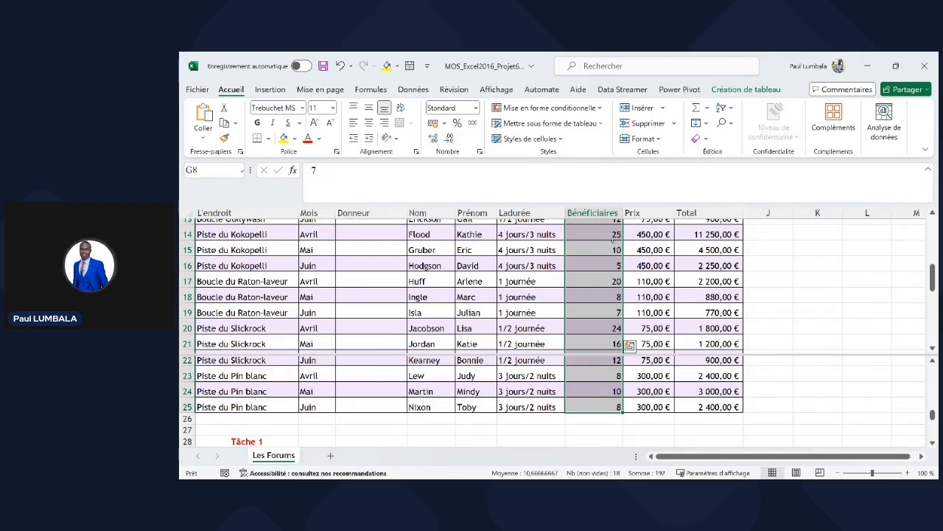
{"action": "left_click", "coordinate": [612, 250]}
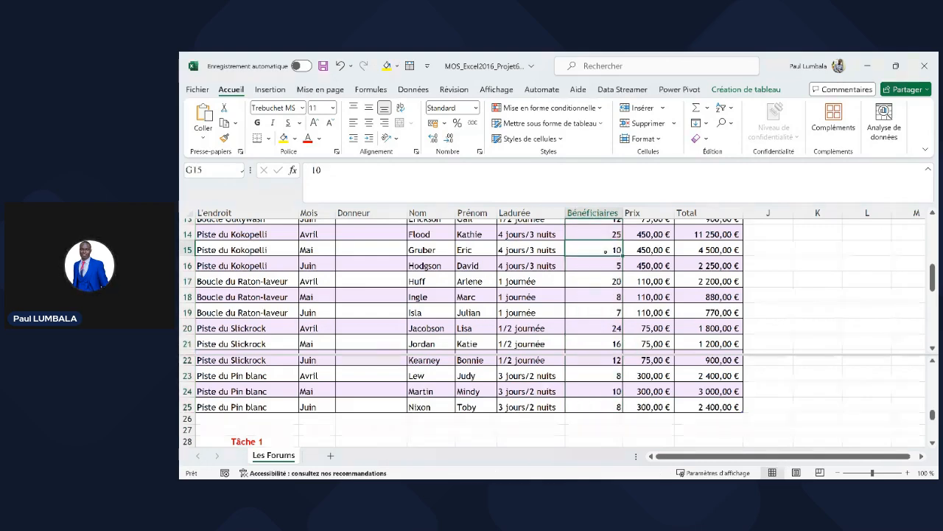
{"action": "scroll", "coordinate": [606, 252], "scroll_direction": "up", "scroll_amount": 1}
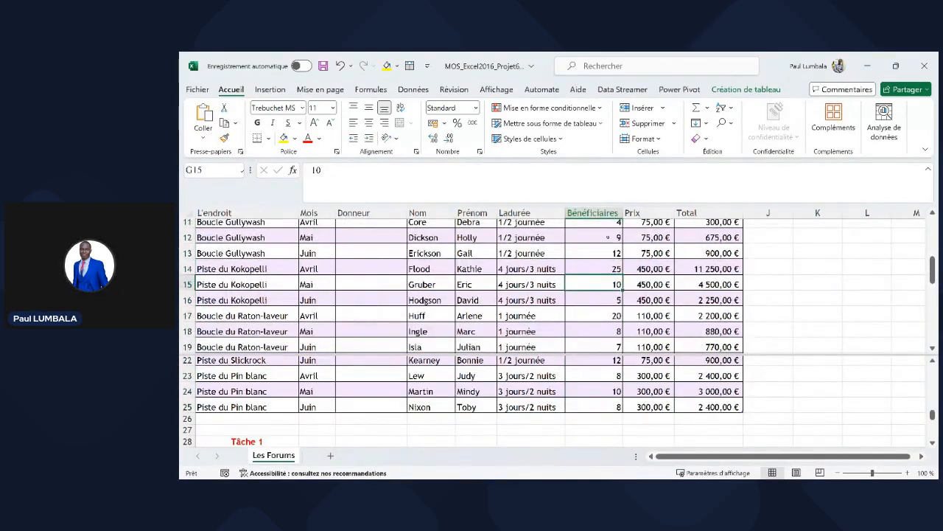
{"action": "scroll", "coordinate": [608, 244], "scroll_direction": "up", "scroll_amount": 3}
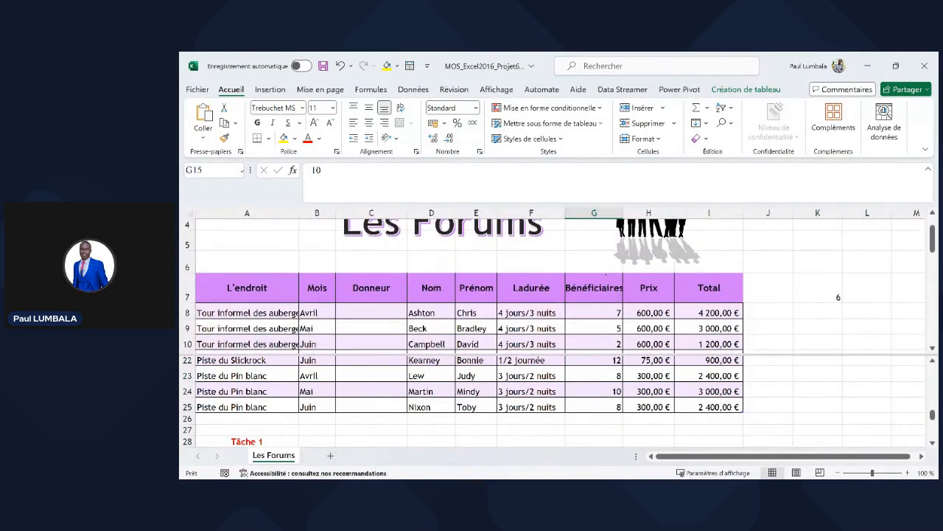
{"action": "left_click", "coordinate": [606, 274]}
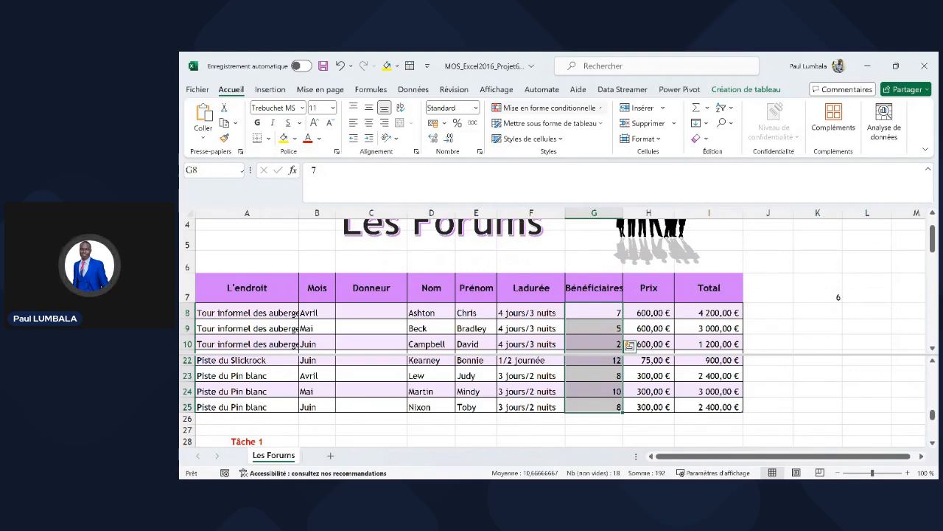
{"action": "left_click", "coordinate": [598, 107]}
{"action": "mouse_move", "coordinate": [608, 135]}
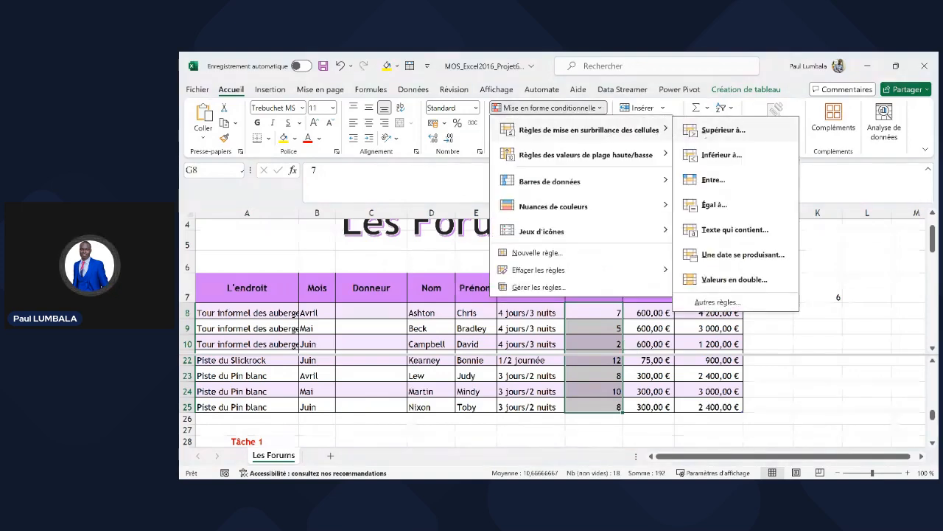
{"action": "left_click", "coordinate": [719, 302]}
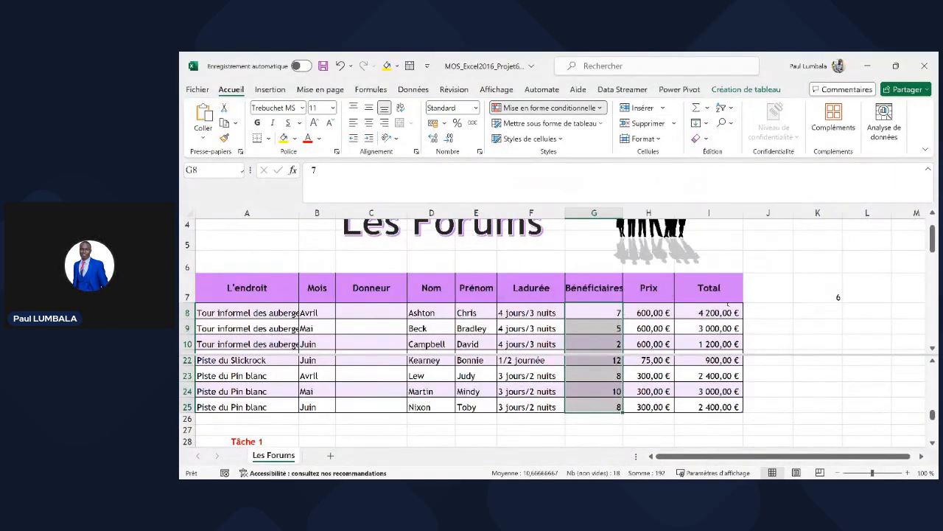
{"action": "left_click_drag", "start_coordinate": [651, 275], "coordinate": [654, 229]}
{"action": "left_click", "coordinate": [604, 356]}
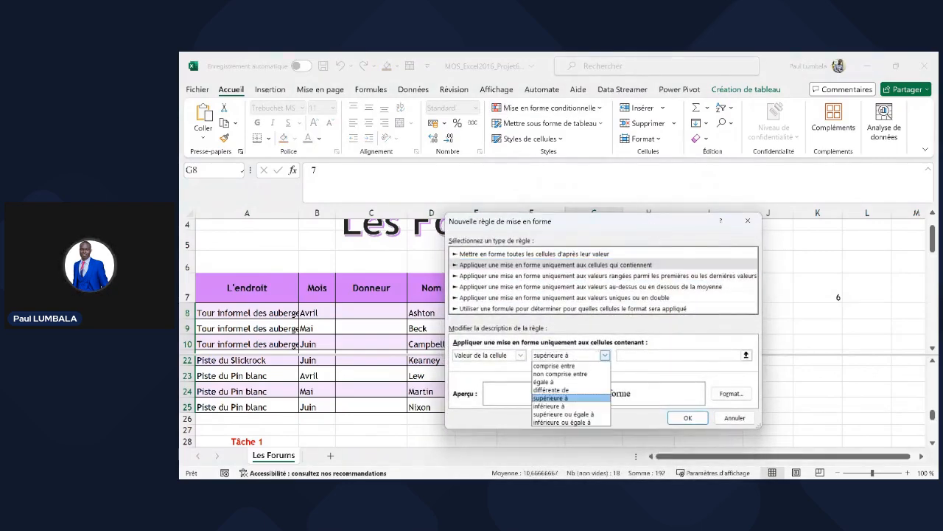
{"action": "left_click", "coordinate": [593, 414]}
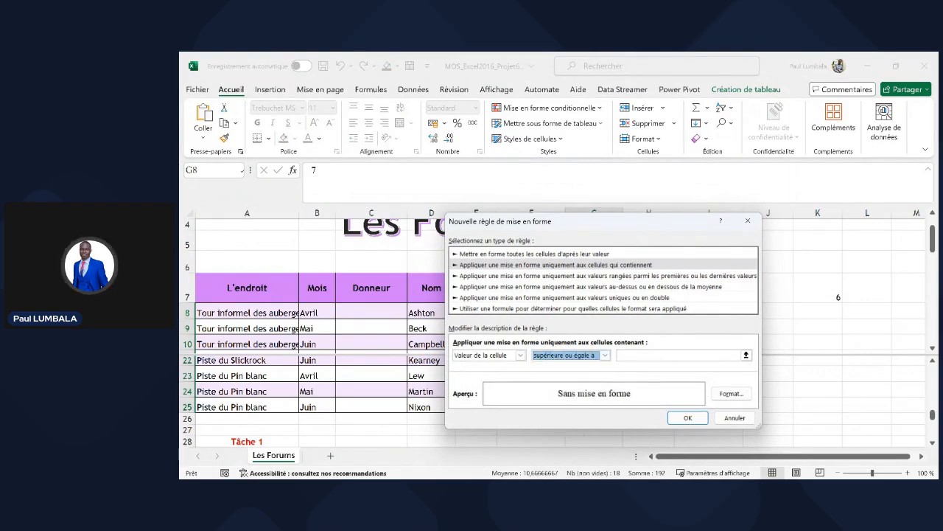
{"action": "left_click", "coordinate": [628, 354]}
{"action": "type", "text": "12"}
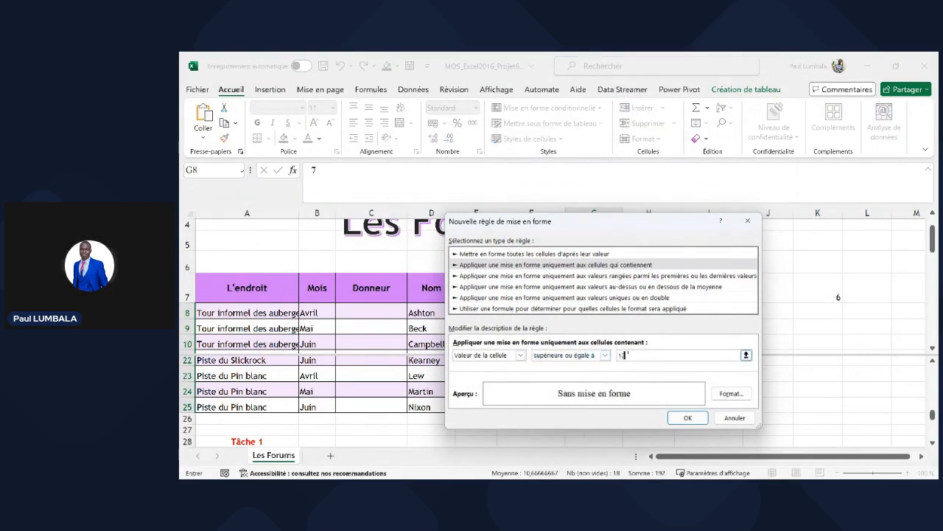
{"action": "left_click", "coordinate": [729, 393]}
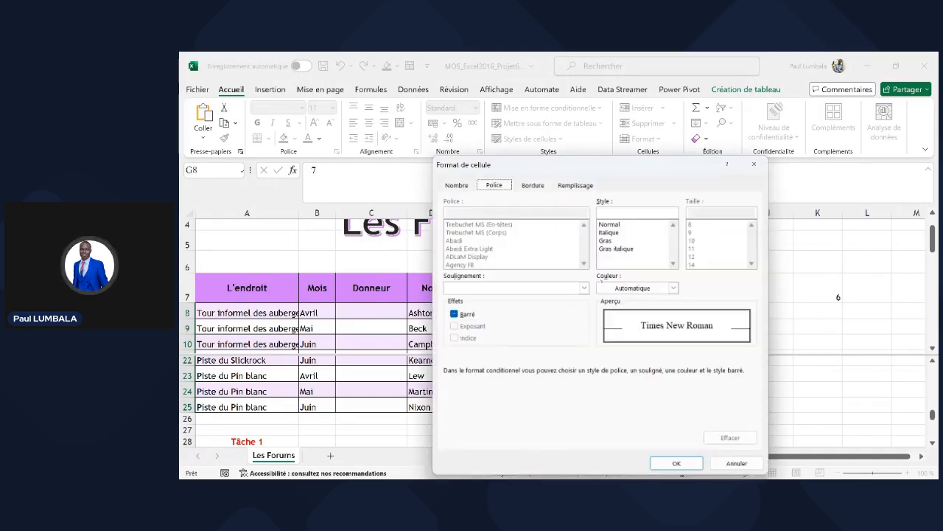
{"action": "left_click", "coordinate": [544, 185]}
{"action": "left_click", "coordinate": [569, 185]}
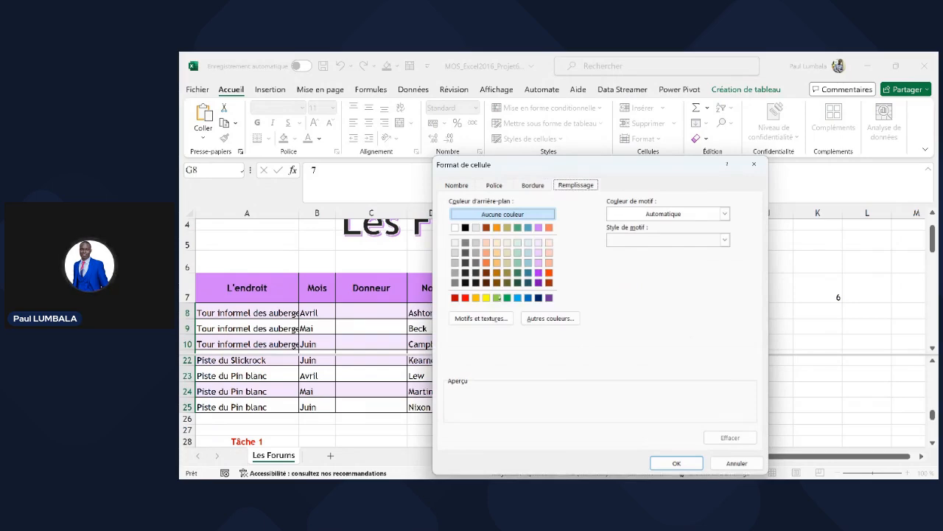
{"action": "left_click", "coordinate": [497, 297]}
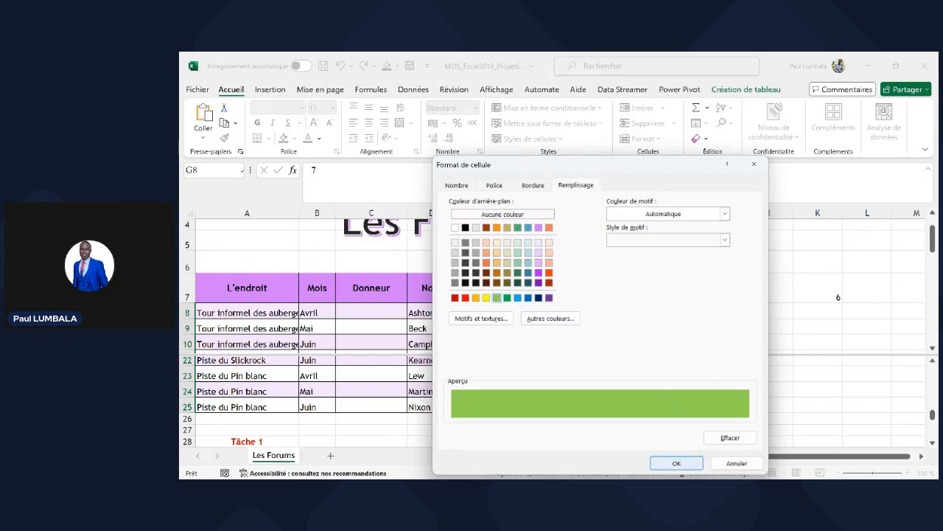
{"action": "left_click", "coordinate": [677, 463]}
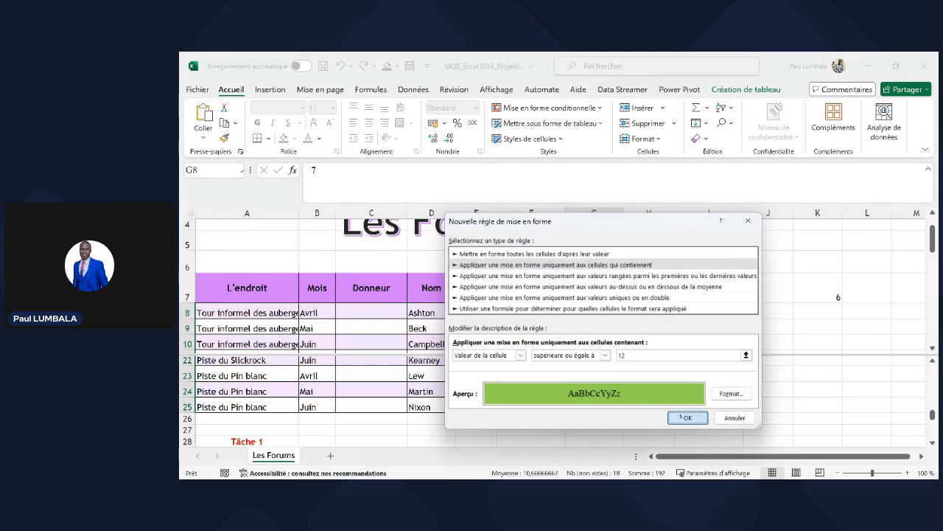
{"action": "left_click", "coordinate": [687, 417]}
{"action": "left_click", "coordinate": [611, 329]}
{"action": "scroll", "coordinate": [605, 296], "scroll_direction": "down", "scroll_amount": 3}
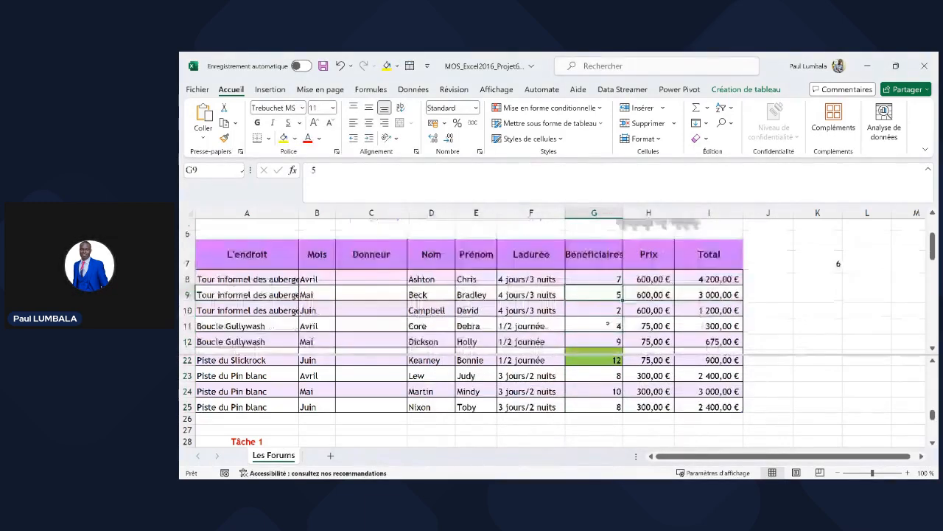
{"action": "scroll", "coordinate": [605, 294], "scroll_direction": "down", "scroll_amount": 2}
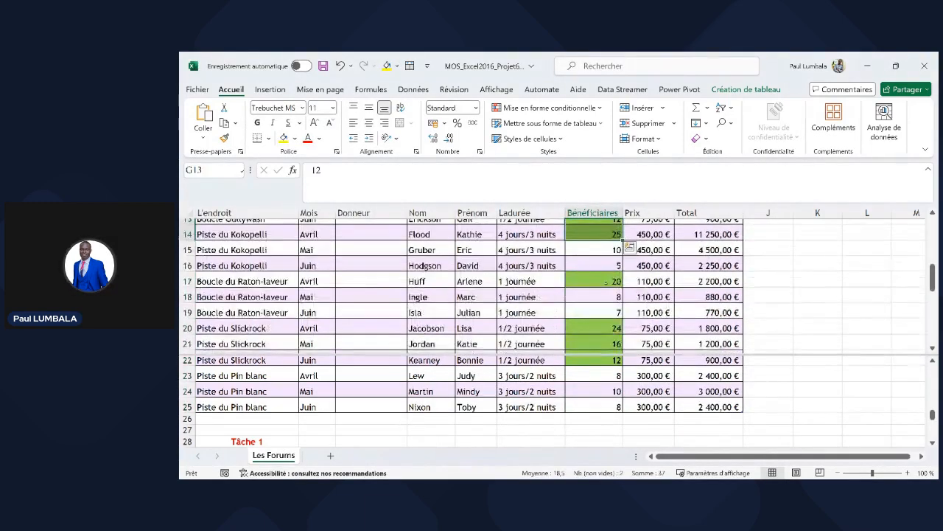
{"action": "left_click", "coordinate": [607, 281]}
{"action": "scroll", "coordinate": [608, 280], "scroll_direction": "down", "scroll_amount": 1}
{"action": "left_click_drag", "start_coordinate": [604, 293], "coordinate": [605, 309]}
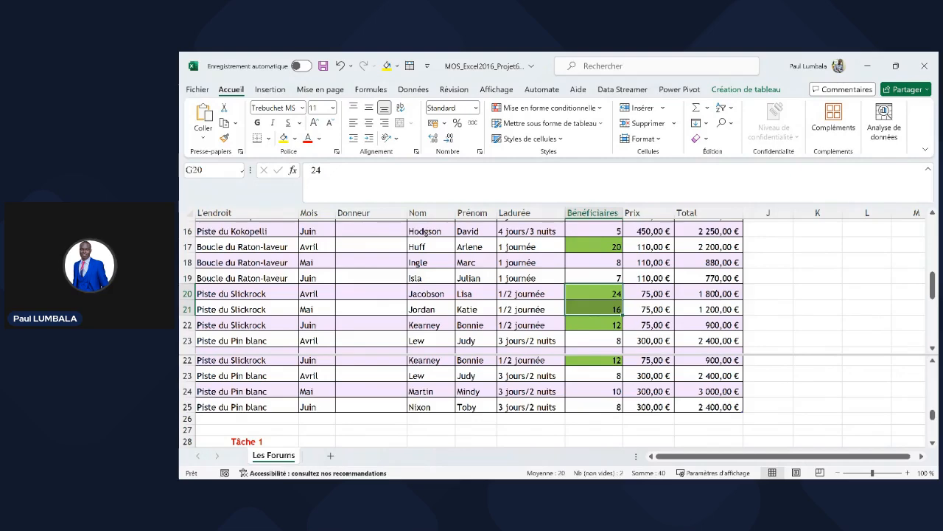
{"action": "left_click_drag", "start_coordinate": [714, 294], "coordinate": [713, 325]}
{"action": "left_click", "coordinate": [721, 246]}
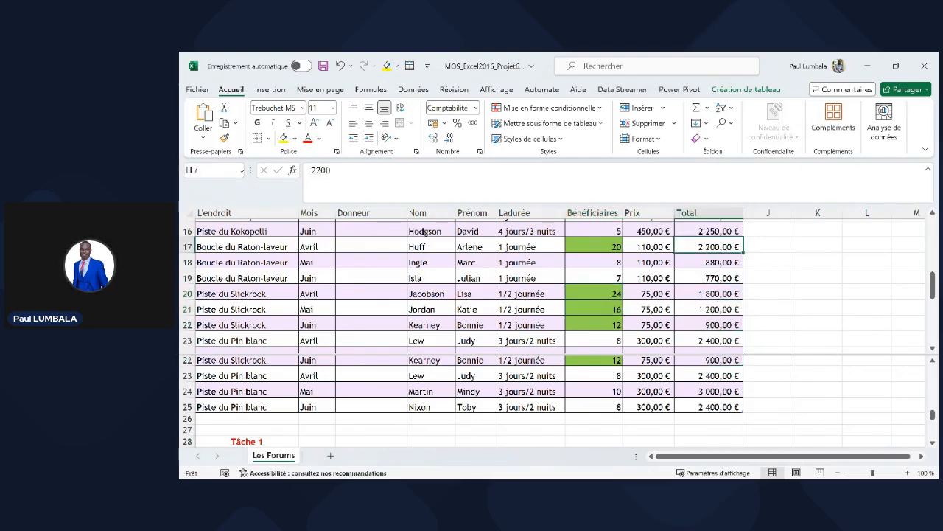
{"action": "scroll", "coordinate": [714, 287], "scroll_direction": "up", "scroll_amount": 5}
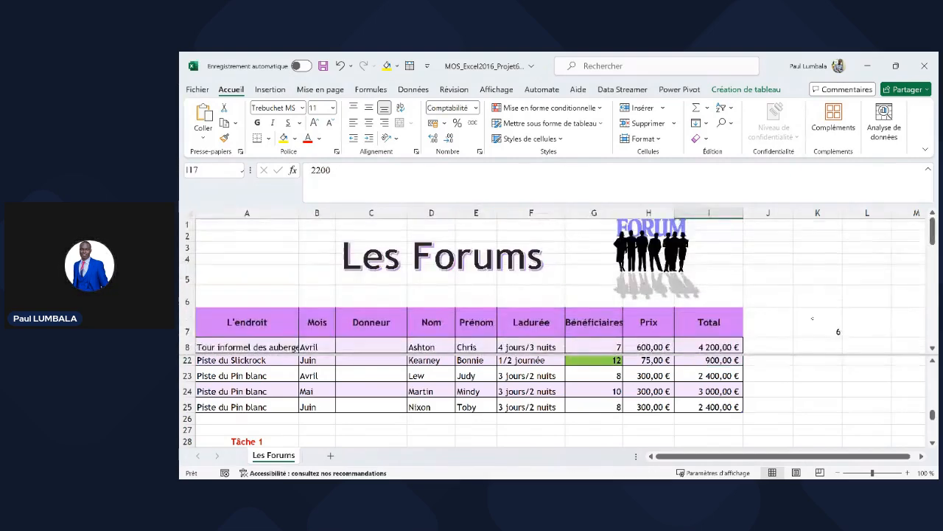
{"action": "scroll", "coordinate": [810, 315], "scroll_direction": "down", "scroll_amount": 2}
- Start a formula in K8 and insert the SOMME.SI function
{"action": "left_click", "coordinate": [817, 275]}
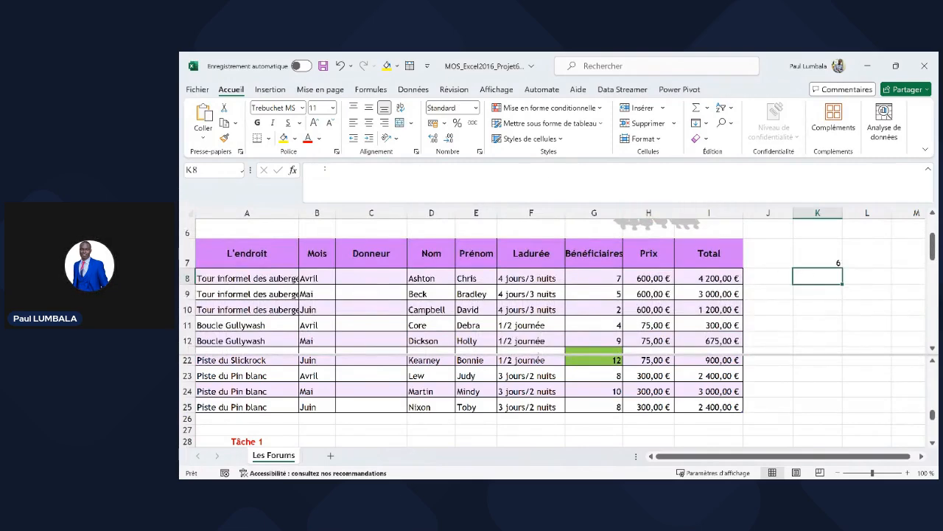
{"action": "key", "text": "F2"}
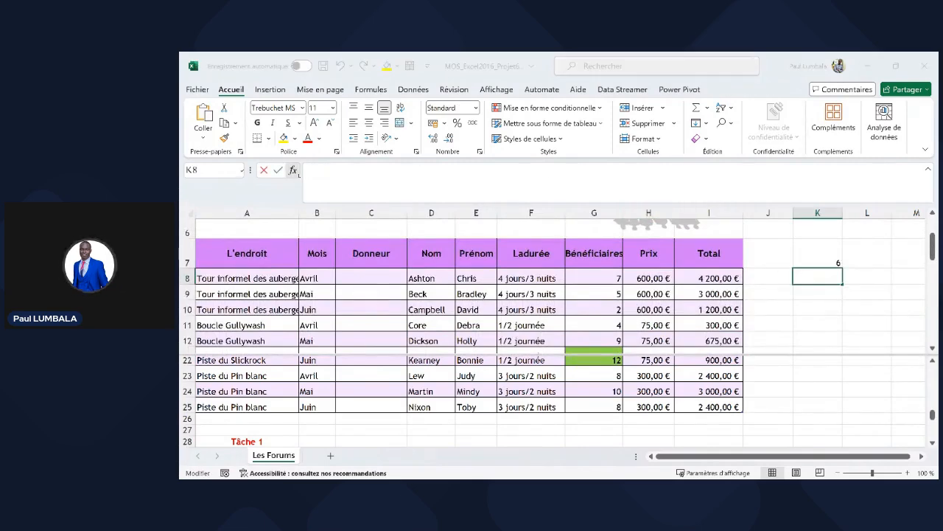
{"action": "key", "text": "shift+F3"}
{"action": "left_click", "coordinate": [483, 295]}
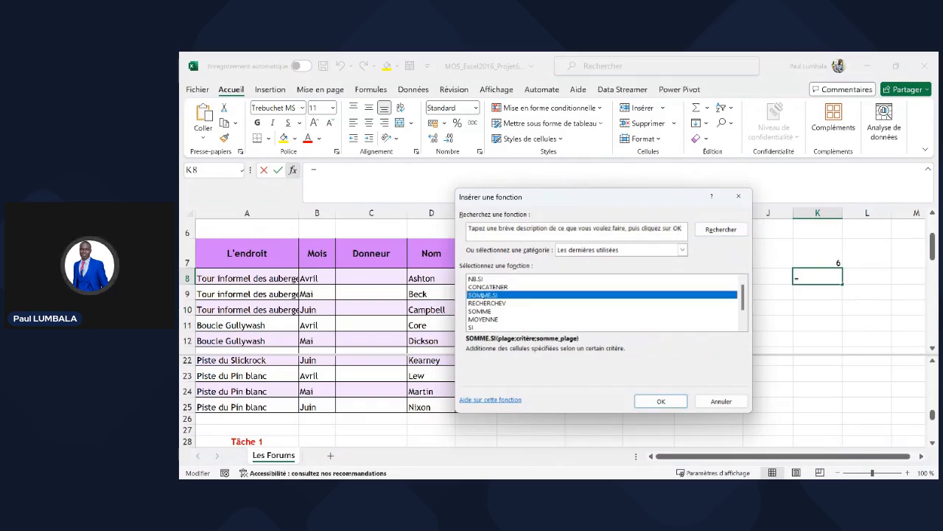
{"action": "double_click", "coordinate": [483, 294]}
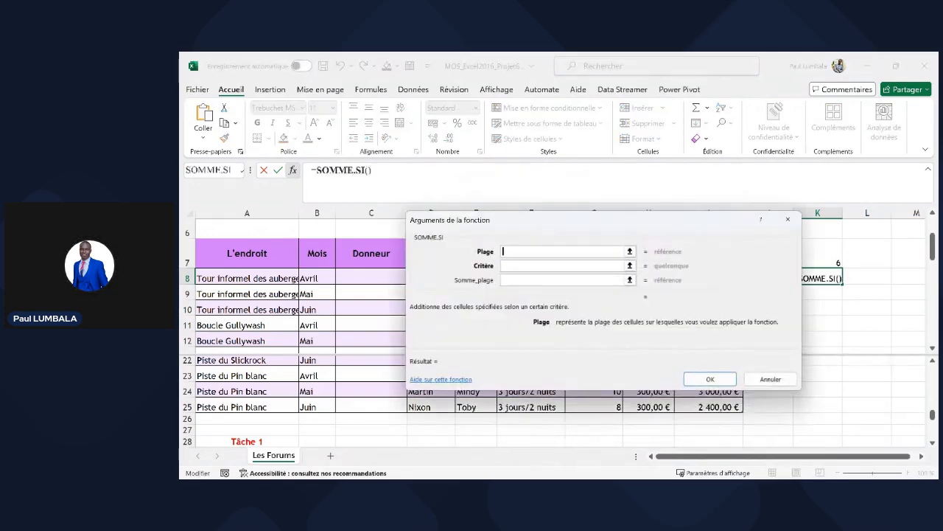
{"action": "left_click_drag", "start_coordinate": [510, 223], "coordinate": [671, 256]}
- Set the Plage argument to the Bénéficiaires column, Tableau1[Bénéficiaires]
{"action": "left_click", "coordinate": [793, 285]}
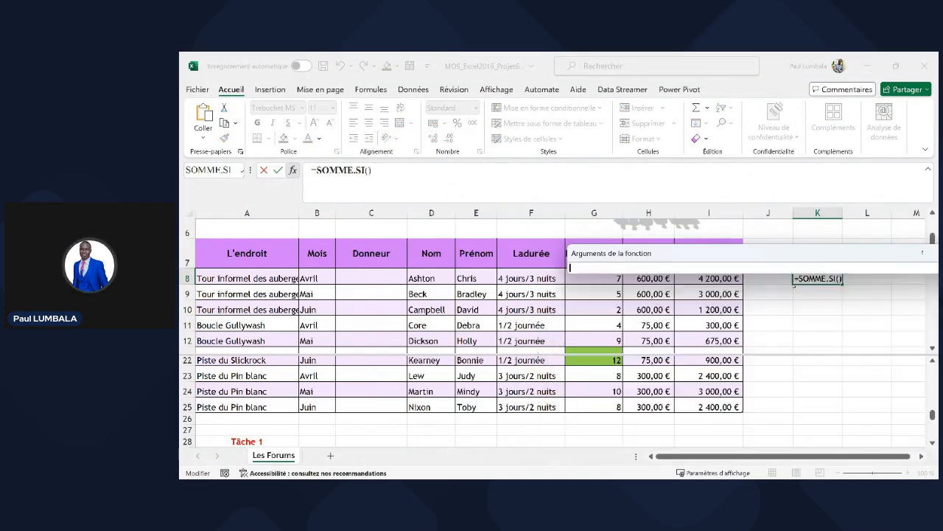
{"action": "left_click_drag", "start_coordinate": [603, 253], "coordinate": [594, 407]}
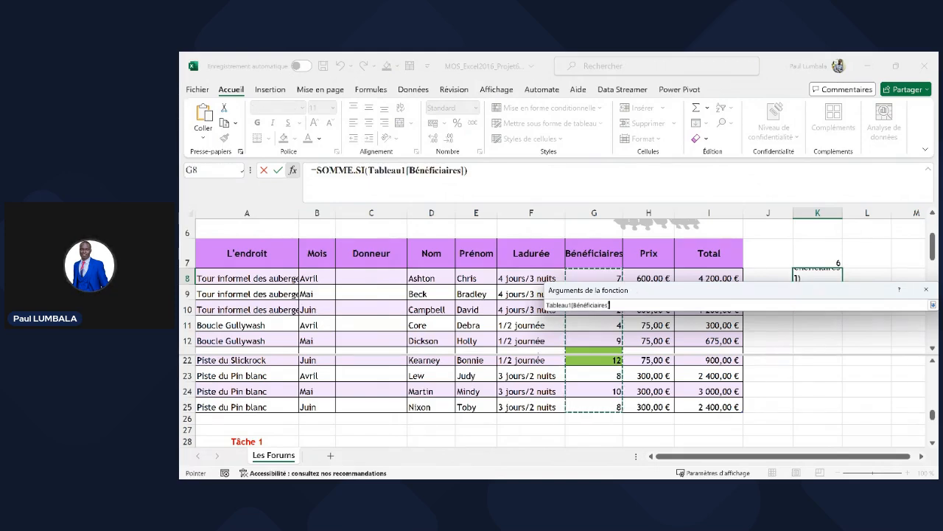
{"action": "left_click_drag", "start_coordinate": [636, 290], "coordinate": [574, 230]}
{"action": "left_click", "coordinate": [870, 245]}
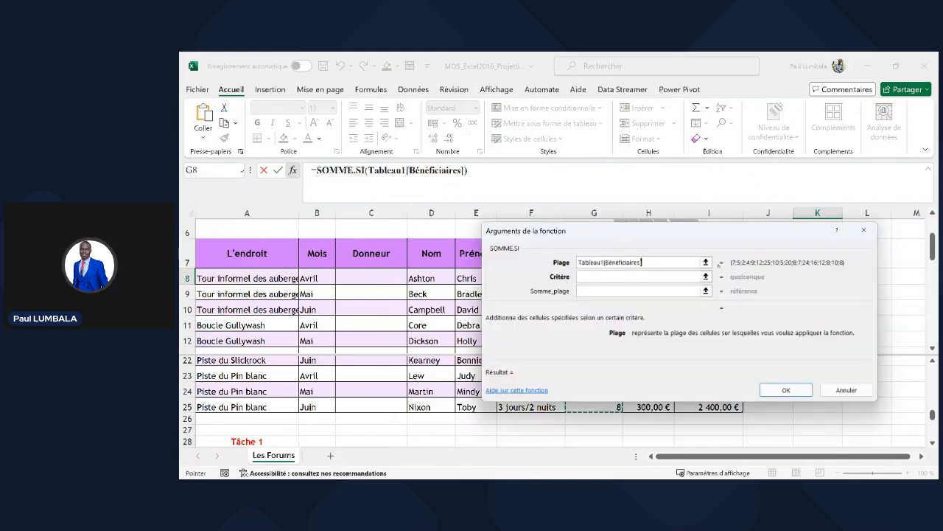
- Enter the criterion >=12
{"action": "left_click", "coordinate": [627, 276]}
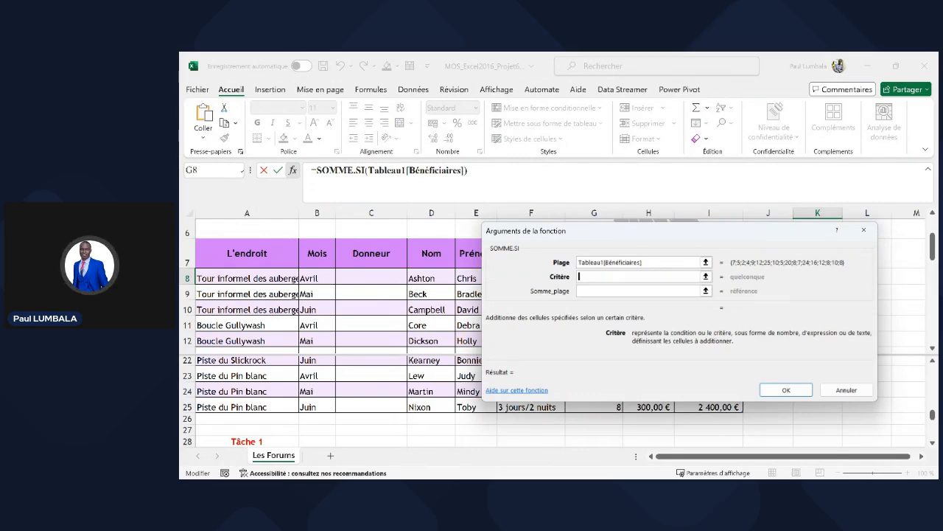
{"action": "key", "text": "super+v"}
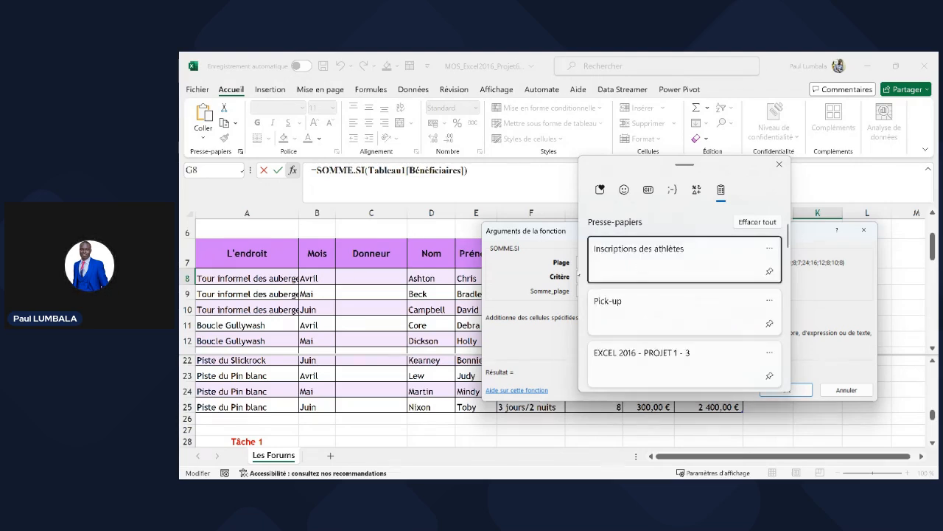
{"action": "key", "text": "Escape"}
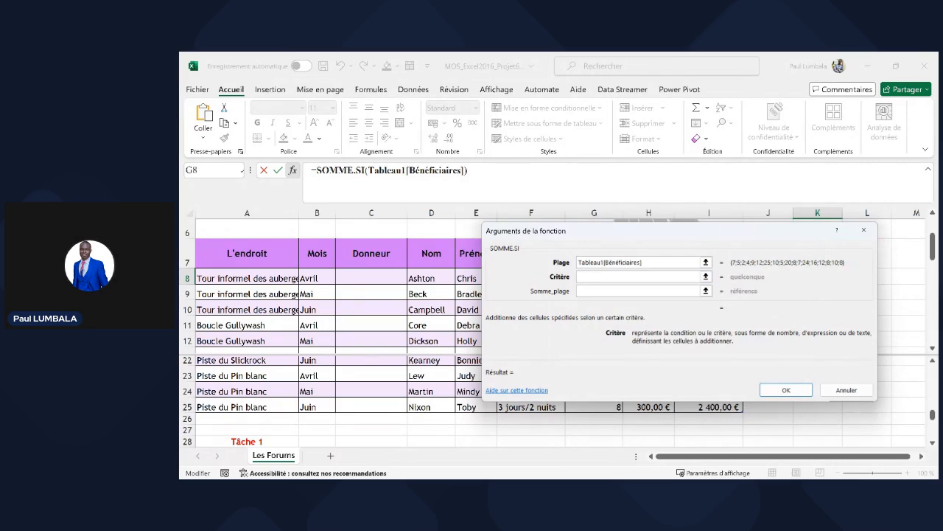
{"action": "key", "text": "alt+Tab"}
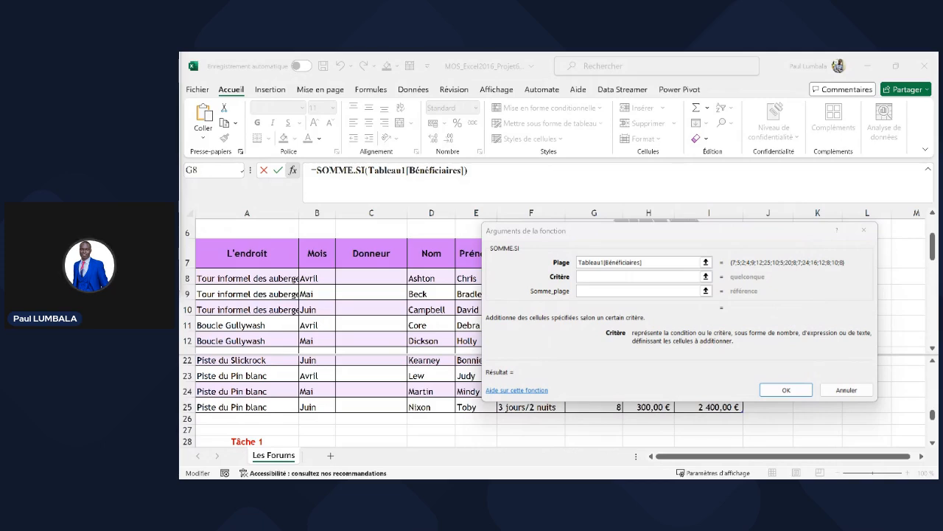
{"action": "key", "text": "alt+Tab"}
{"action": "type", "text": ">=12"}
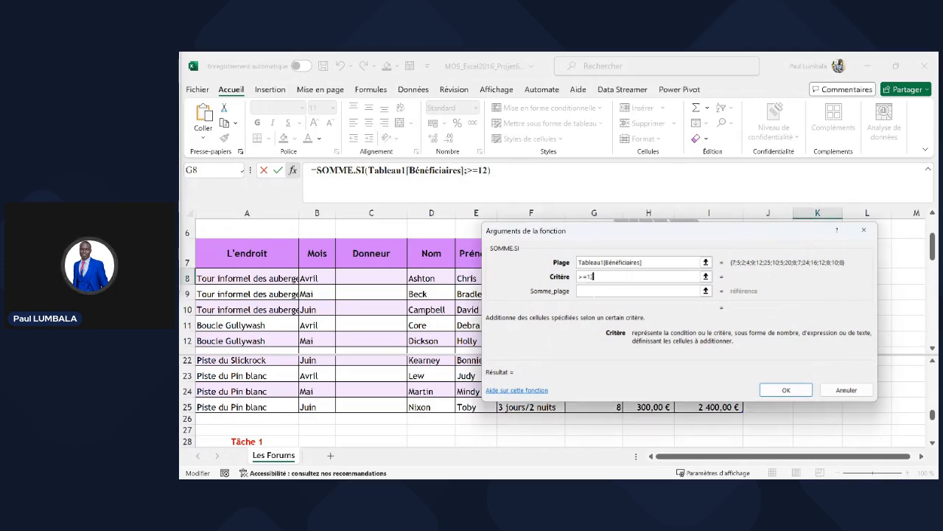
{"action": "key", "text": "Tab"}
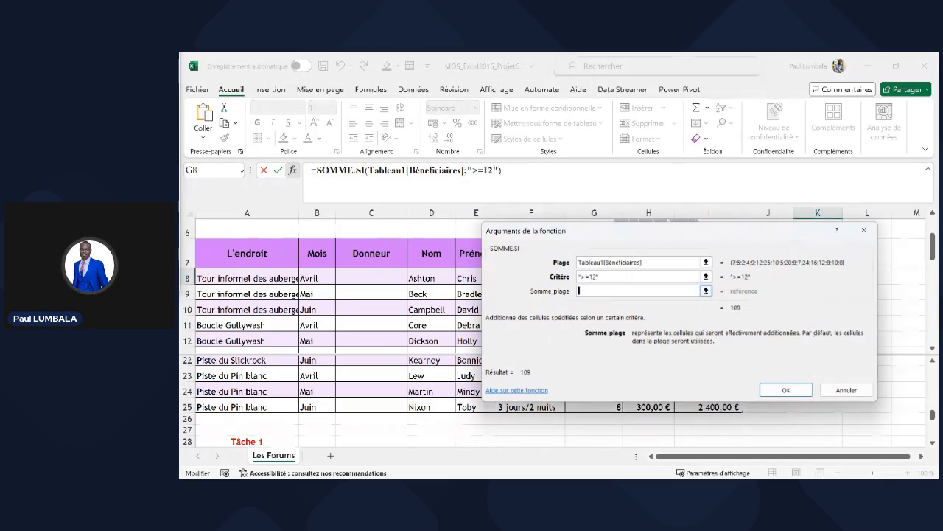
- Set Somme_plage to Tableau1[Total] and confirm, so K8 returns 18250
{"action": "left_click", "coordinate": [706, 291]}
{"action": "left_click_drag", "start_coordinate": [717, 236], "coordinate": [718, 289]}
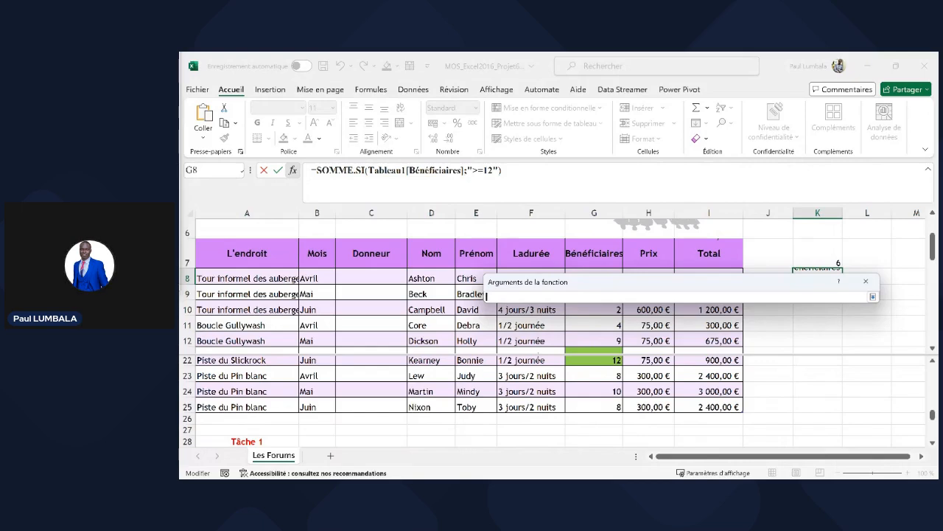
{"action": "left_click", "coordinate": [719, 240]}
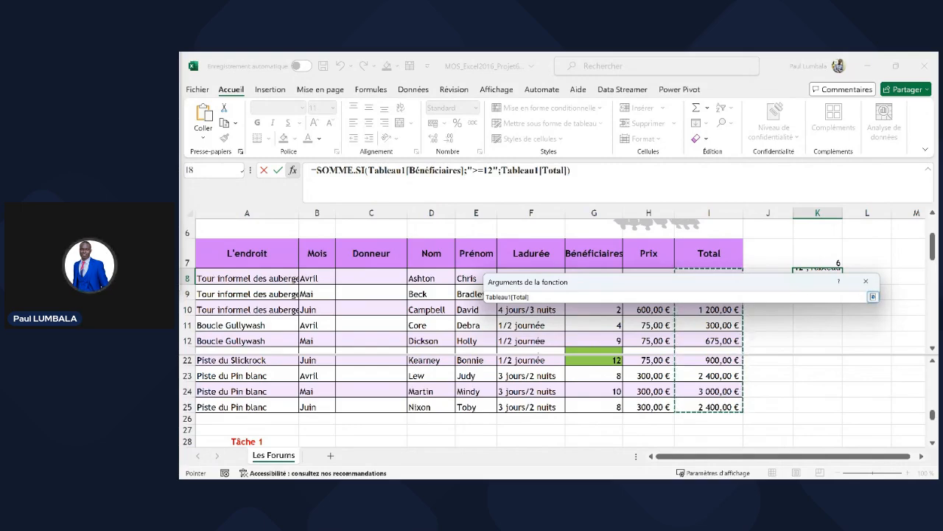
{"action": "left_click", "coordinate": [873, 297]}
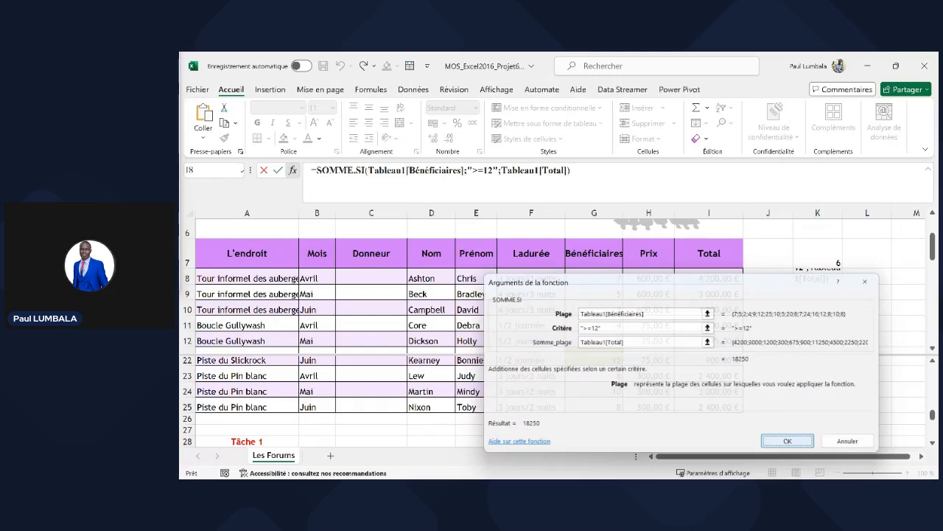
{"action": "left_click", "coordinate": [788, 441]}
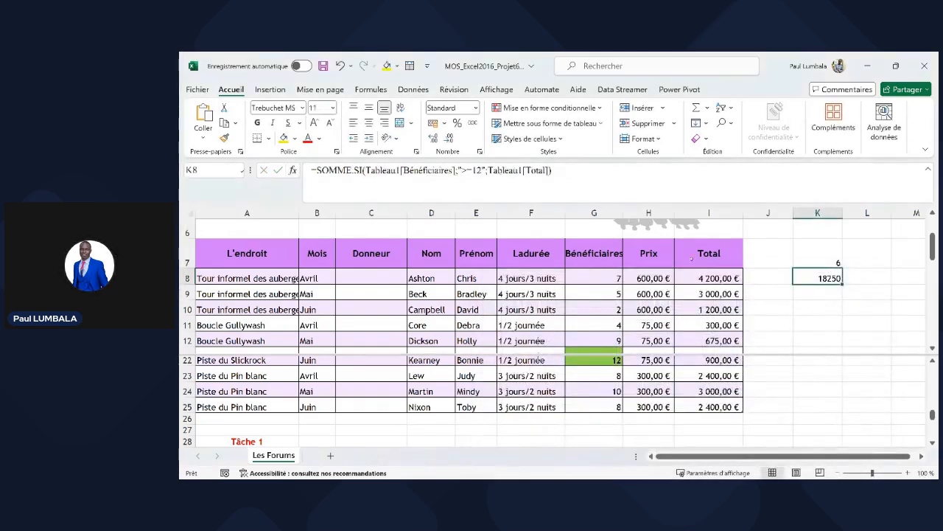
- Apply Convertir en plage from Création de tableau to the Les Forums table, answering Oui
{"action": "left_click", "coordinate": [378, 417]}
{"action": "scroll", "coordinate": [376, 409], "scroll_direction": "down", "scroll_amount": 4}
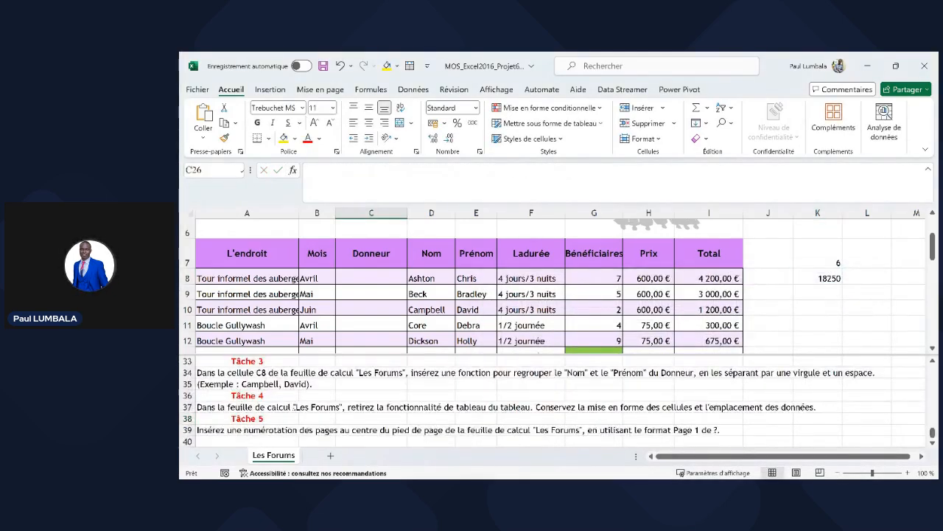
{"action": "scroll", "coordinate": [275, 408], "scroll_direction": "down", "scroll_amount": 1}
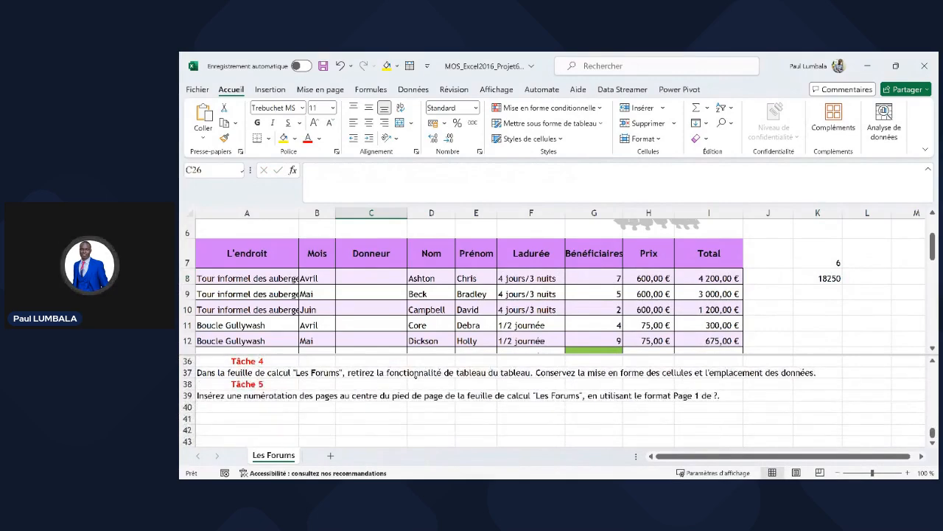
{"action": "left_click", "coordinate": [531, 253]}
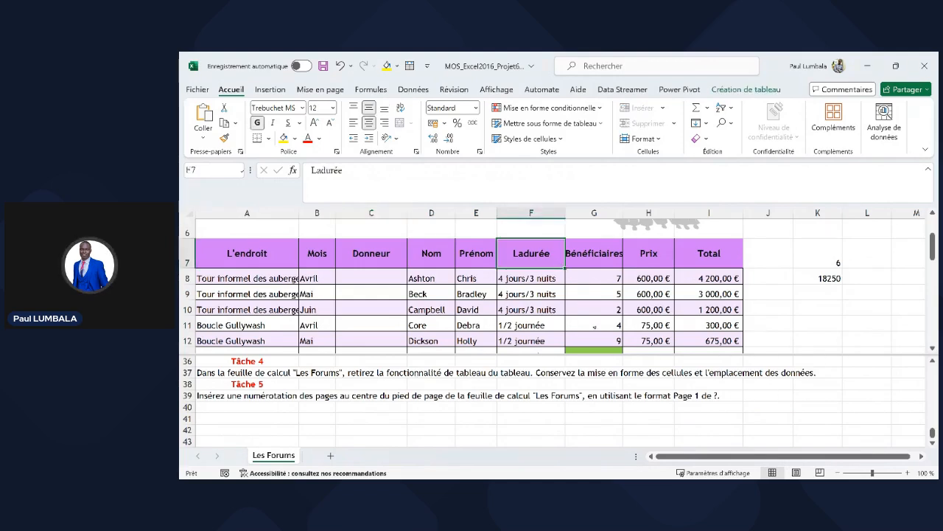
{"action": "left_click", "coordinate": [746, 90]}
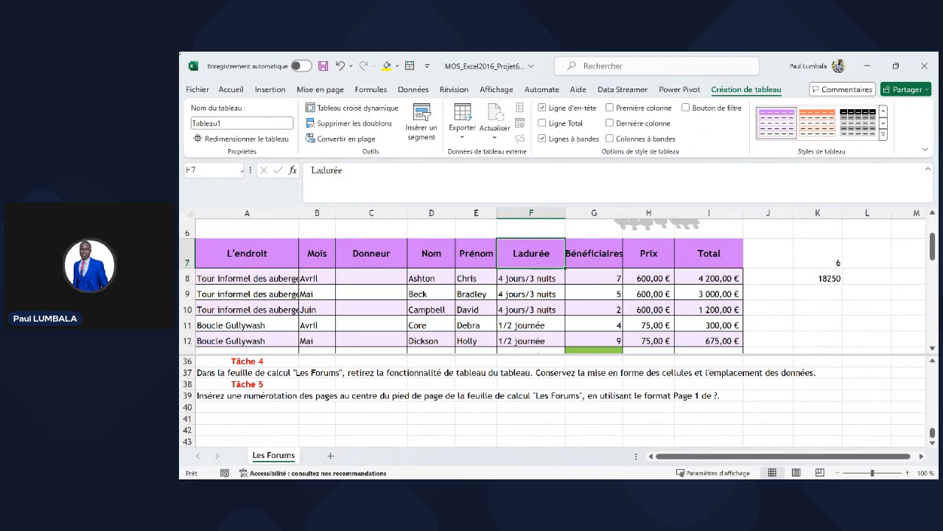
{"action": "left_click", "coordinate": [346, 139]}
{"action": "key", "text": "Return"}
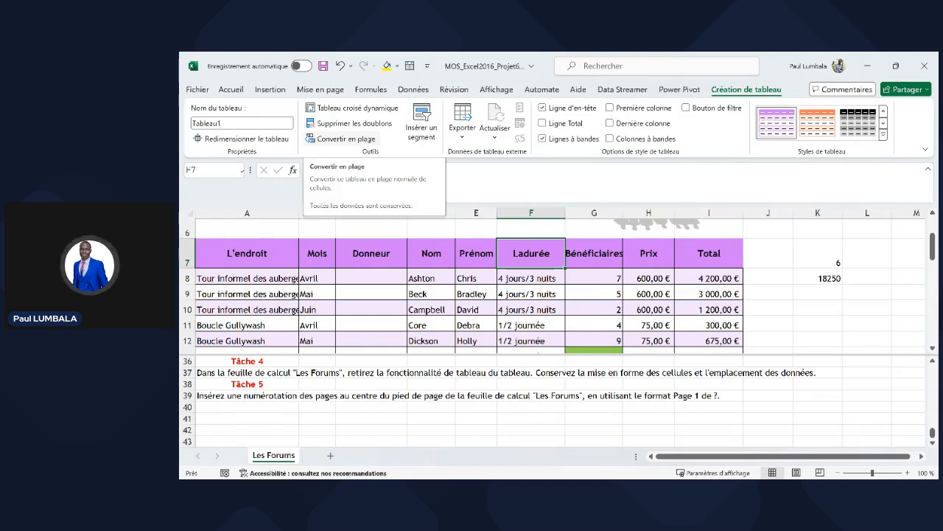
{"action": "left_click", "coordinate": [345, 139]}
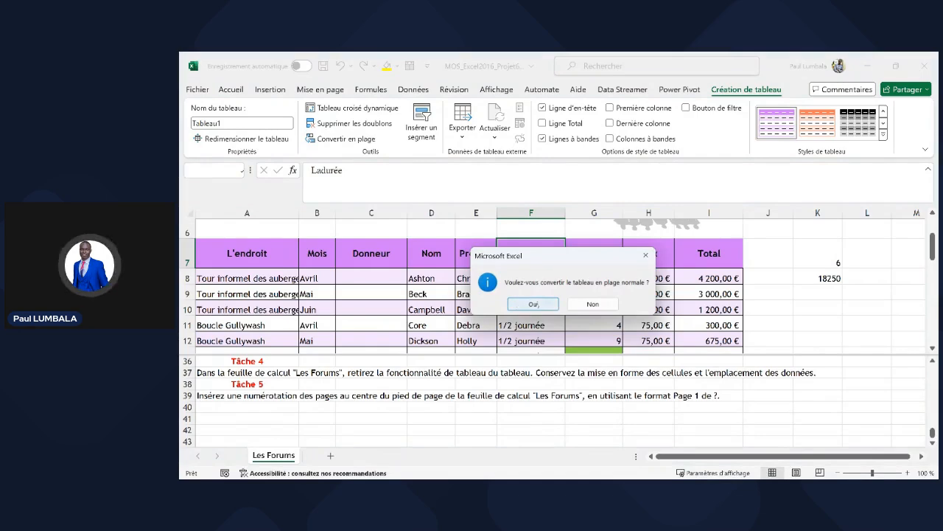
{"action": "left_click", "coordinate": [533, 304]}
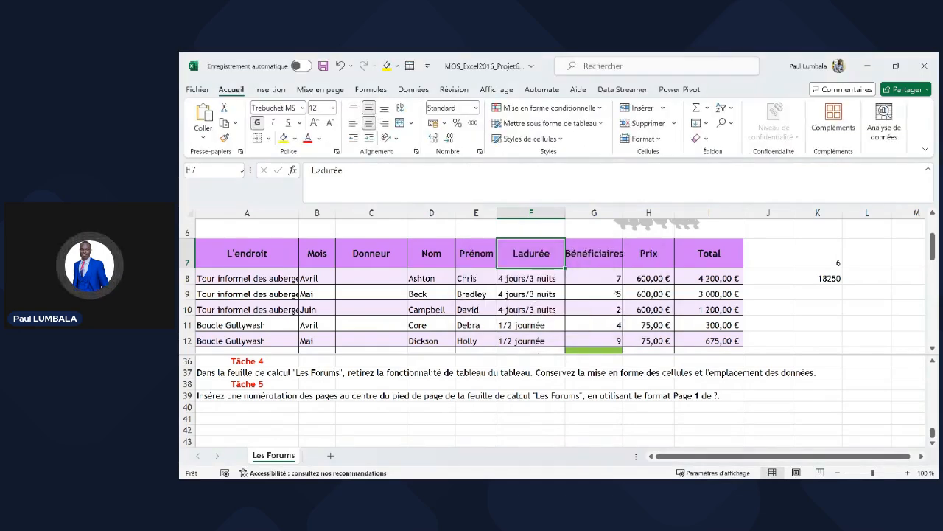
- Spot-check the Prix values in rows 9 and 10 after the conversion
{"action": "left_click", "coordinate": [818, 293]}
{"action": "left_click", "coordinate": [668, 294]}
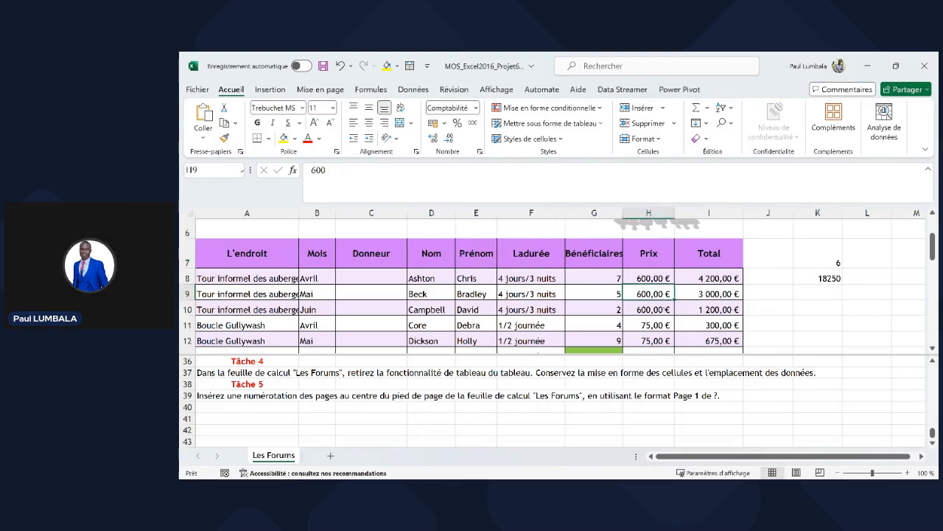
{"action": "left_click", "coordinate": [666, 310]}
{"action": "scroll", "coordinate": [659, 317], "scroll_direction": "down", "scroll_amount": 1}
{"action": "left_click", "coordinate": [601, 407]}
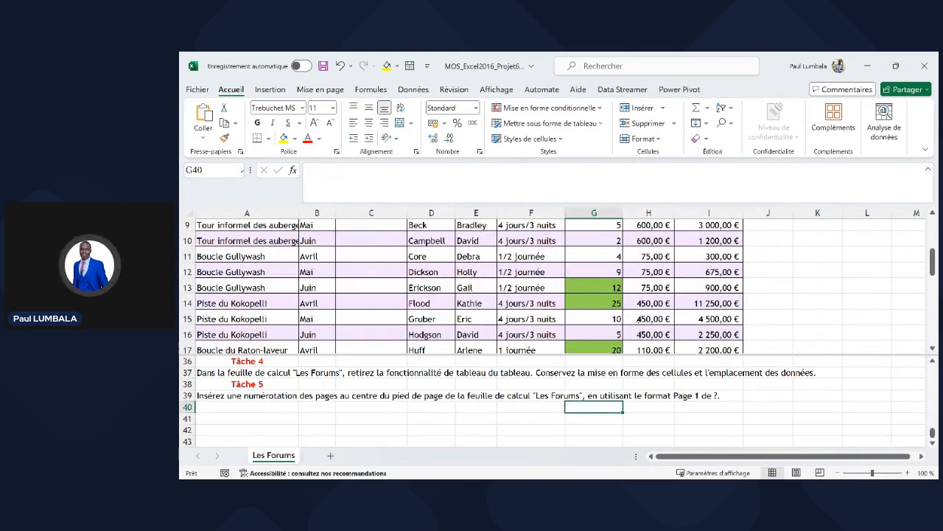
- Check the row 16 Prix value and switch the sheet to Page Layout view
{"action": "left_click", "coordinate": [638, 333]}
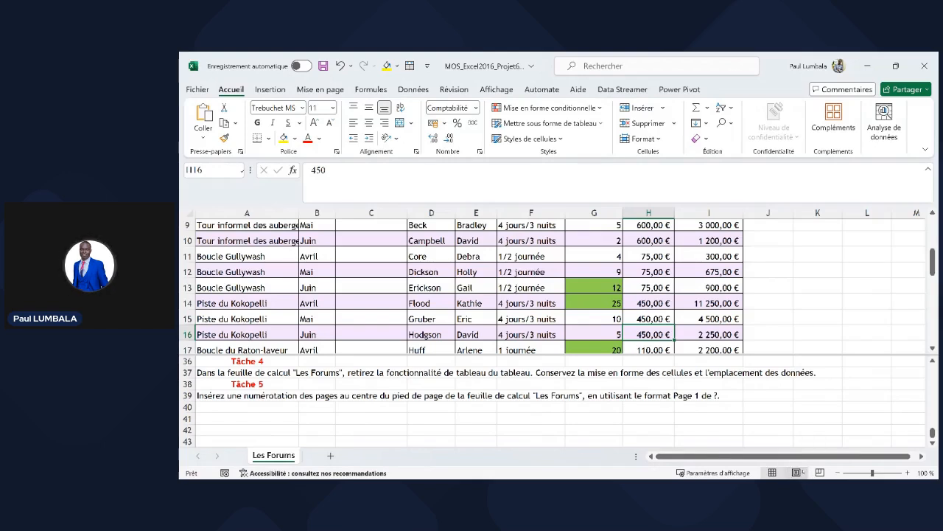
{"action": "left_click", "coordinate": [797, 473]}
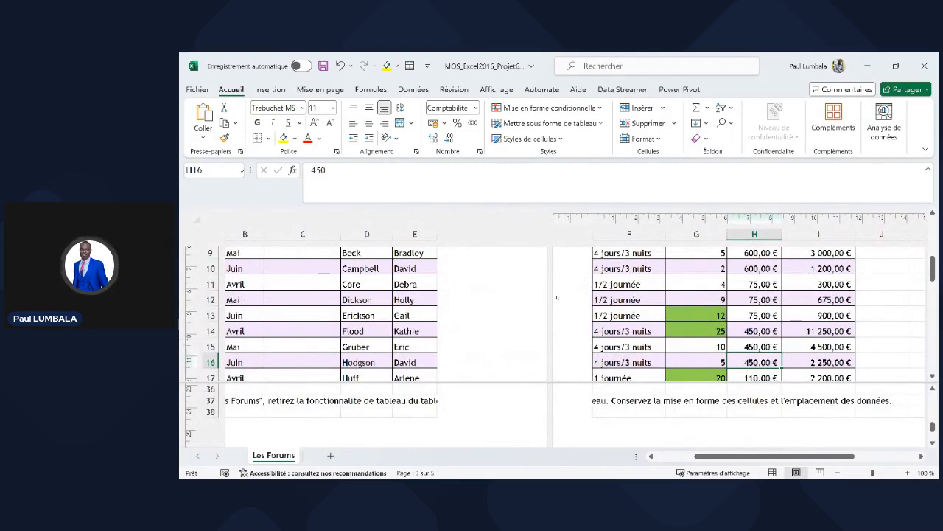
{"action": "left_click_drag", "start_coordinate": [708, 451], "coordinate": [667, 456]}
{"action": "left_click", "coordinate": [450, 331]}
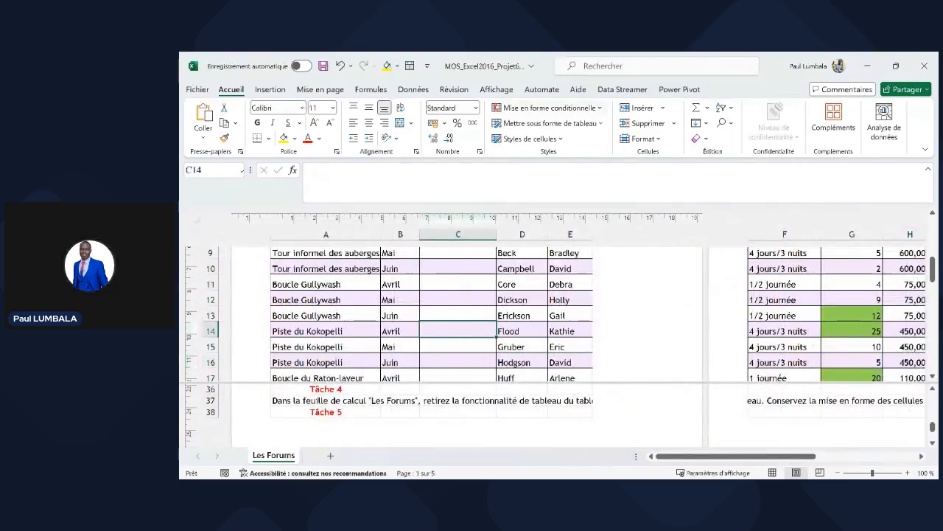
- Turn off Fractionner on the Affichage tab and scroll down to the footer area
{"action": "left_click", "coordinate": [497, 90]}
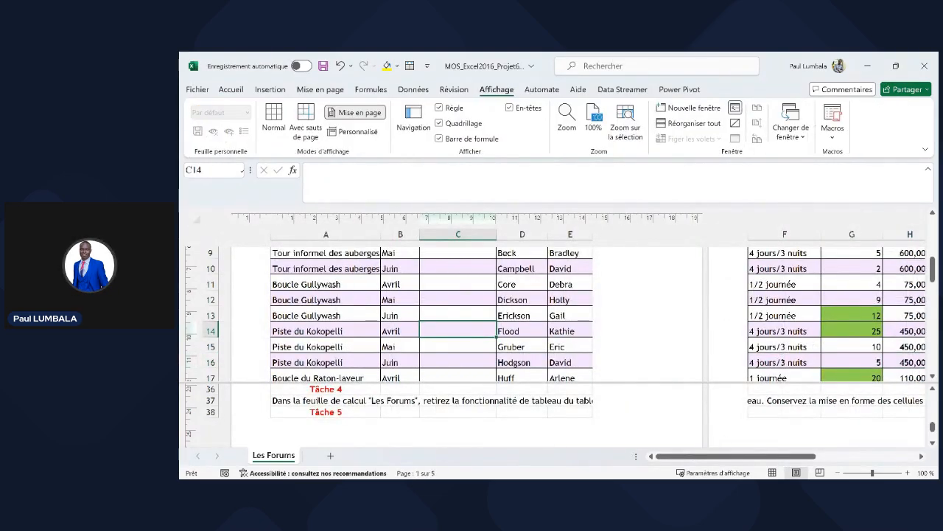
{"action": "left_click", "coordinate": [735, 107]}
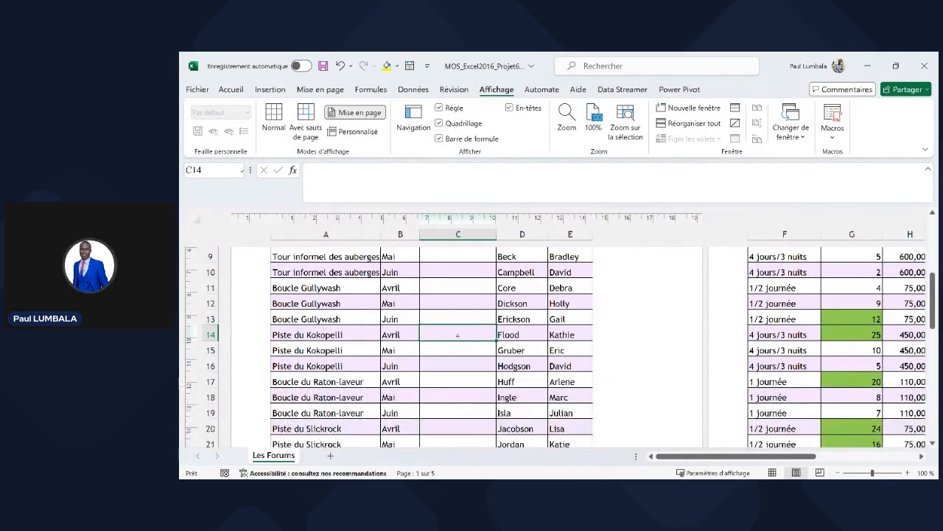
{"action": "left_click", "coordinate": [444, 344]}
{"action": "scroll", "coordinate": [438, 347], "scroll_direction": "down", "scroll_amount": 6}
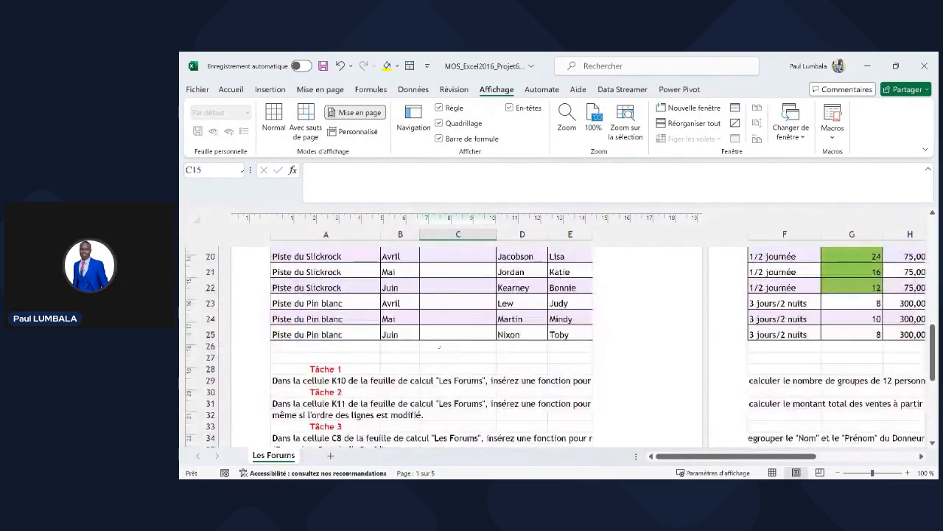
{"action": "scroll", "coordinate": [438, 393], "scroll_direction": "down", "scroll_amount": 2}
- Try the footer and header sections, leaving both unchanged
{"action": "left_click", "coordinate": [401, 397]}
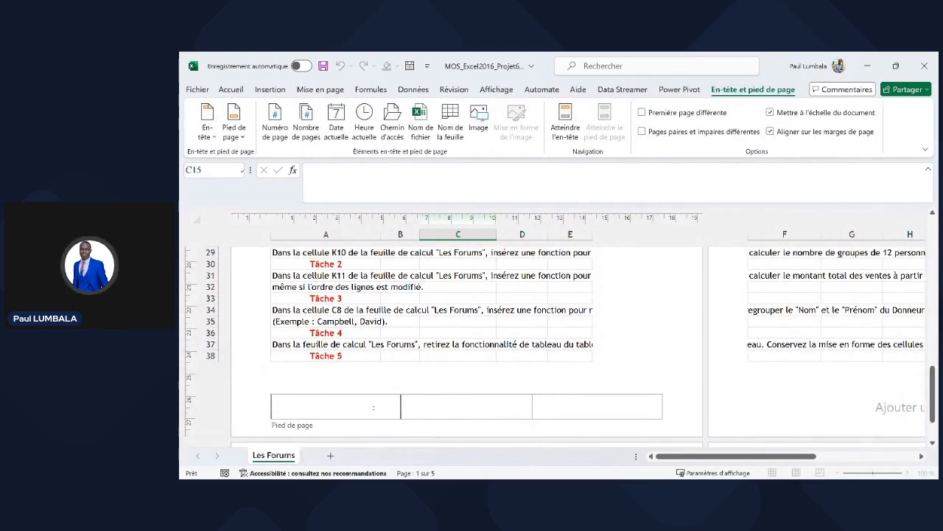
{"action": "left_click", "coordinate": [554, 395]}
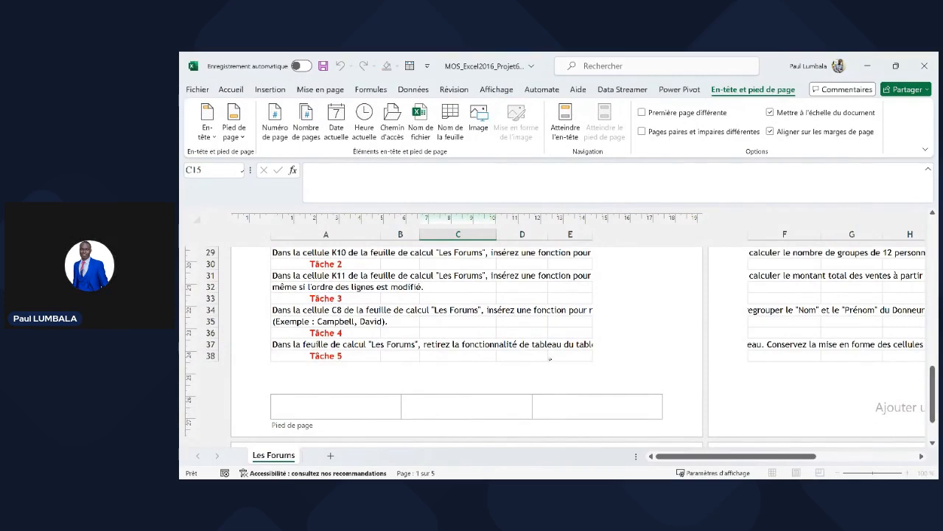
{"action": "key", "text": "Escape"}
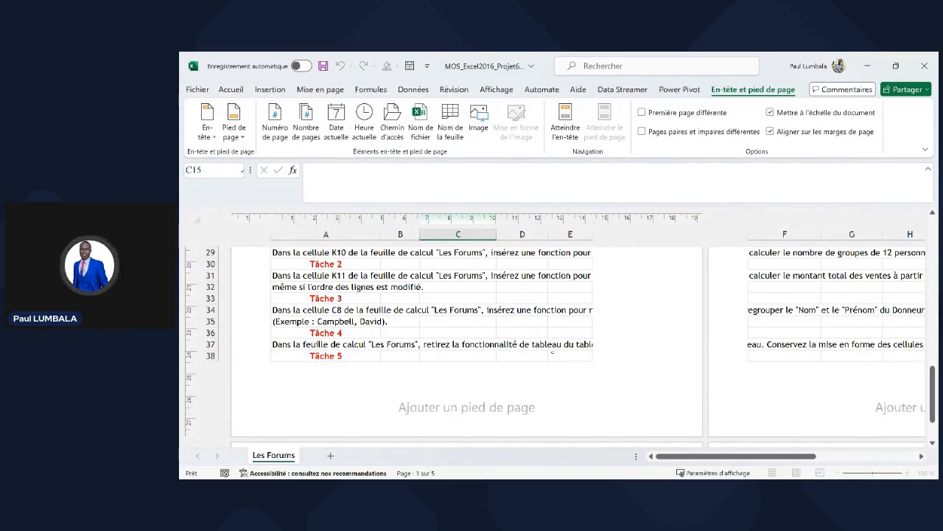
{"action": "left_click", "coordinate": [552, 353]}
{"action": "scroll", "coordinate": [442, 332], "scroll_direction": "up", "scroll_amount": 10}
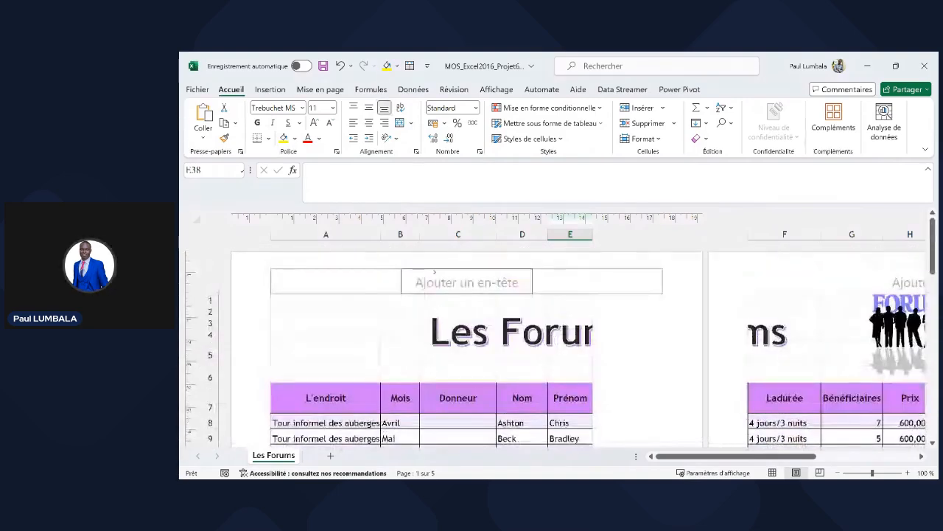
{"action": "left_click", "coordinate": [442, 279]}
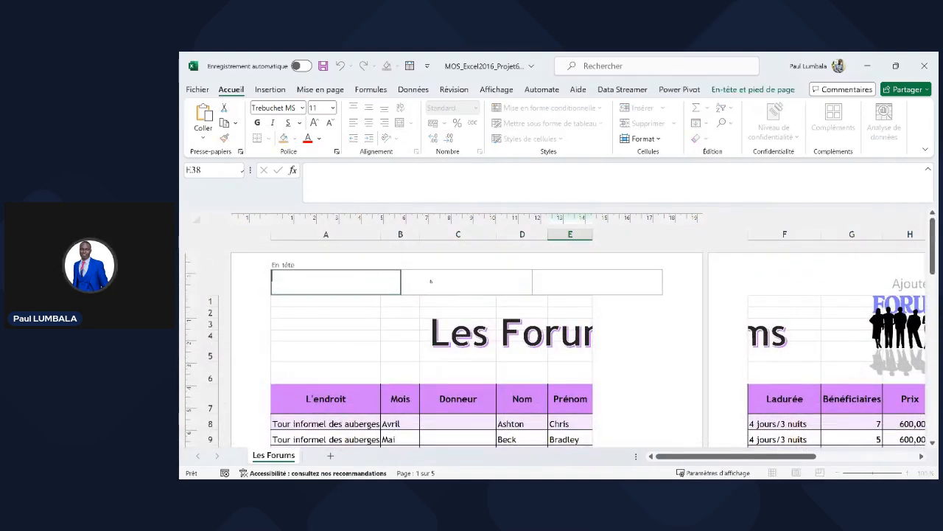
{"action": "left_click", "coordinate": [581, 285]}
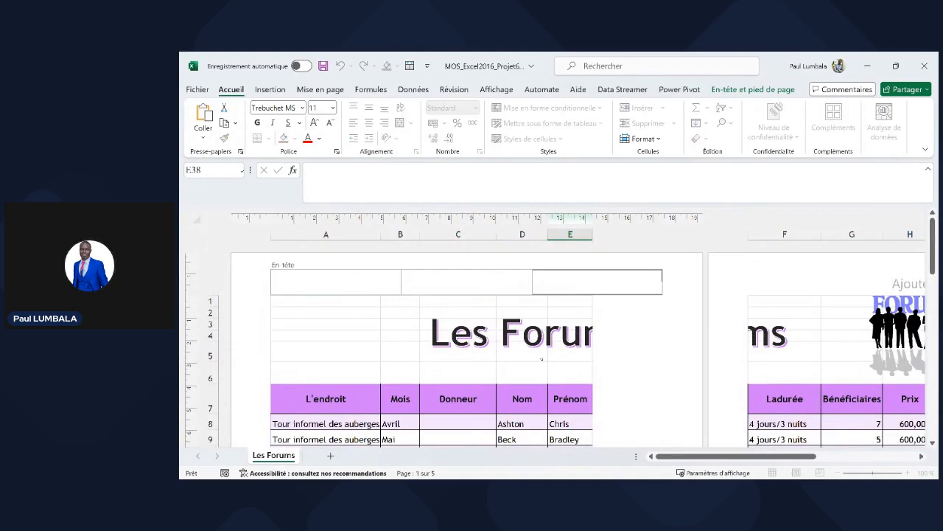
{"action": "left_click", "coordinate": [542, 360]}
{"action": "scroll", "coordinate": [540, 356], "scroll_direction": "down", "scroll_amount": 3}
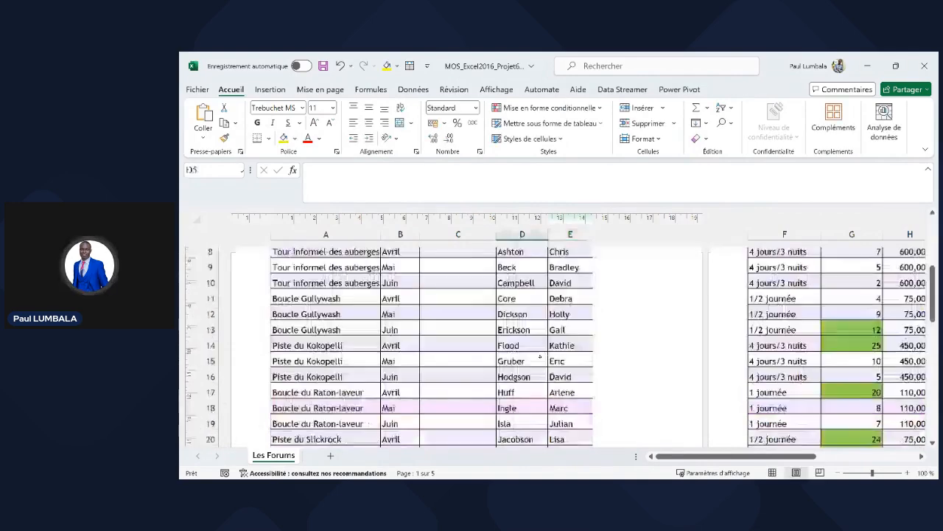
{"action": "scroll", "coordinate": [541, 356], "scroll_direction": "down", "scroll_amount": 10}
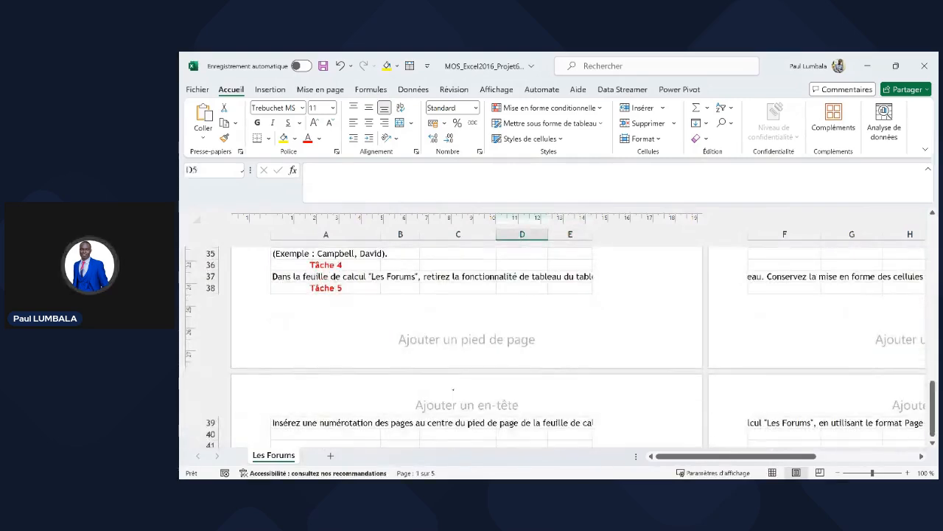
- Apply the 'Page 1 de ?' preset to the centre footer
{"action": "left_click", "coordinate": [467, 339]}
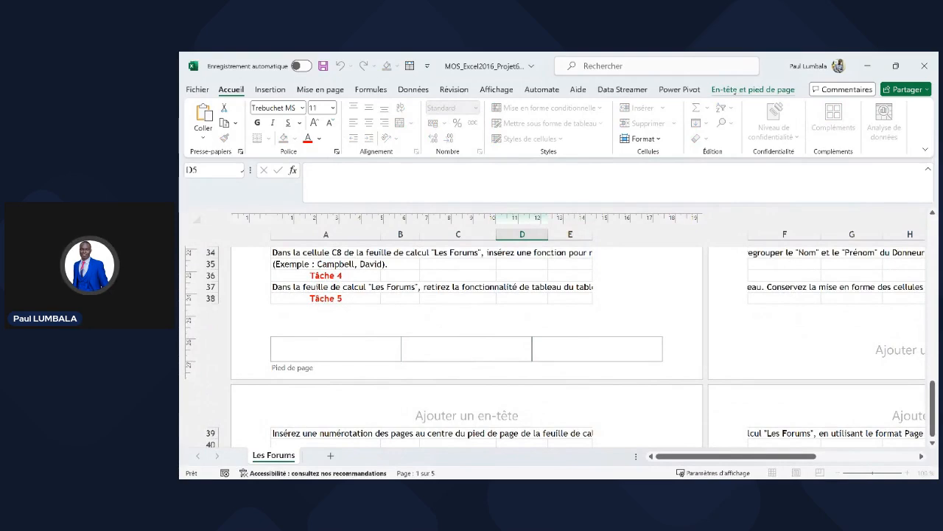
{"action": "left_click", "coordinate": [753, 90]}
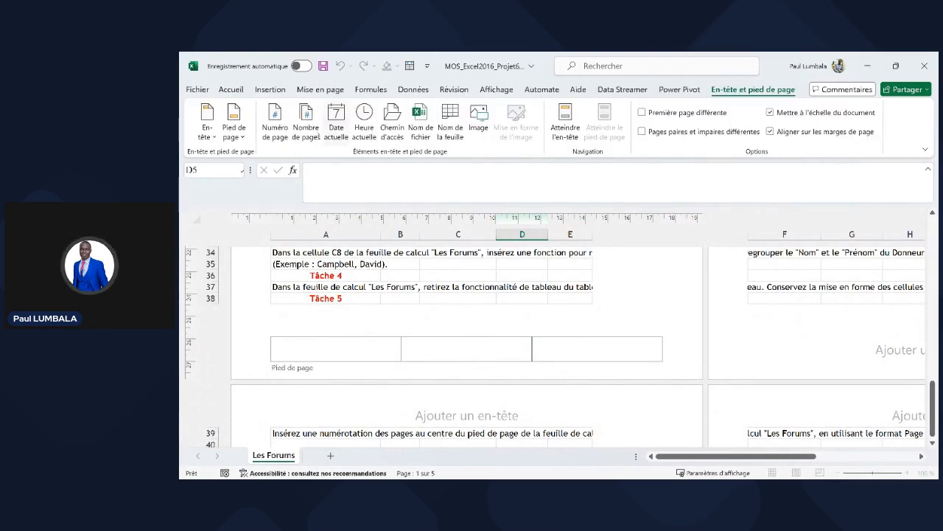
{"action": "left_click", "coordinate": [233, 124]}
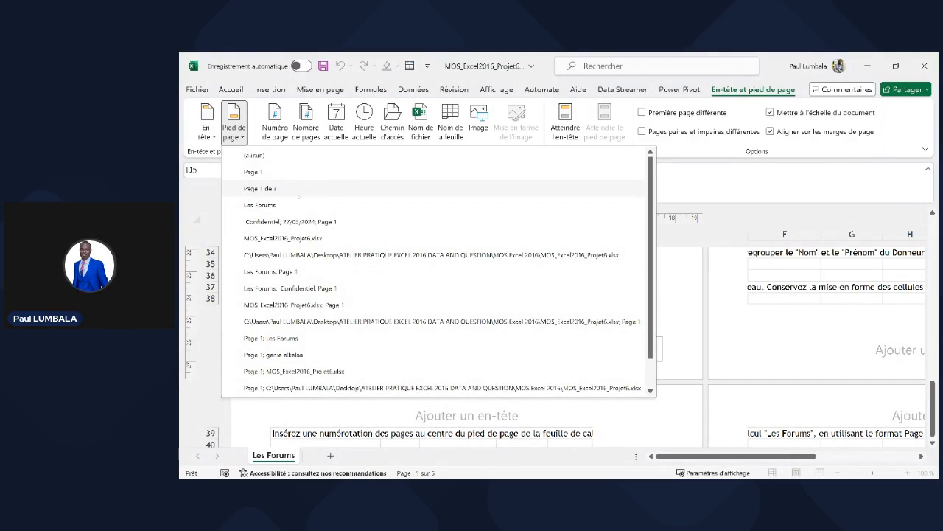
{"action": "left_click", "coordinate": [298, 190]}
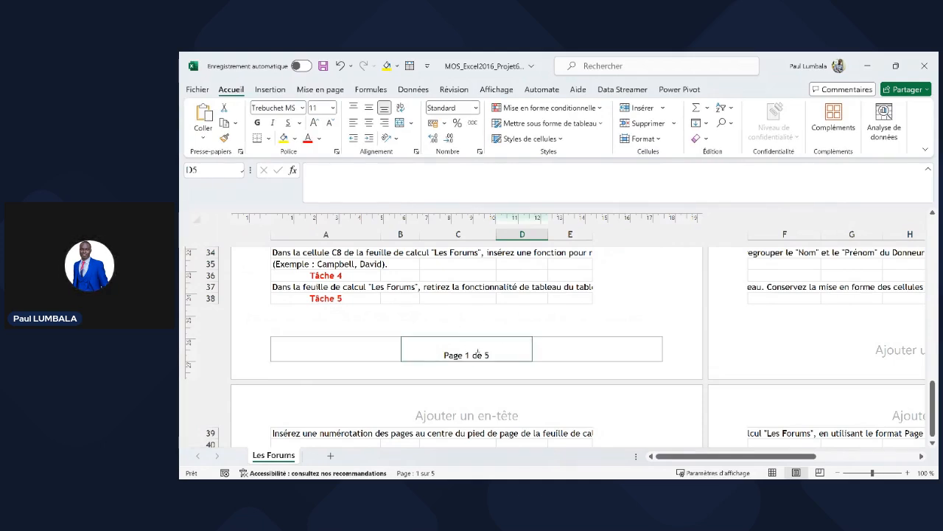
- Reapply the 'Page 1 de ?' footer, check the pages, and return to Normal view
{"action": "left_click", "coordinate": [502, 351]}
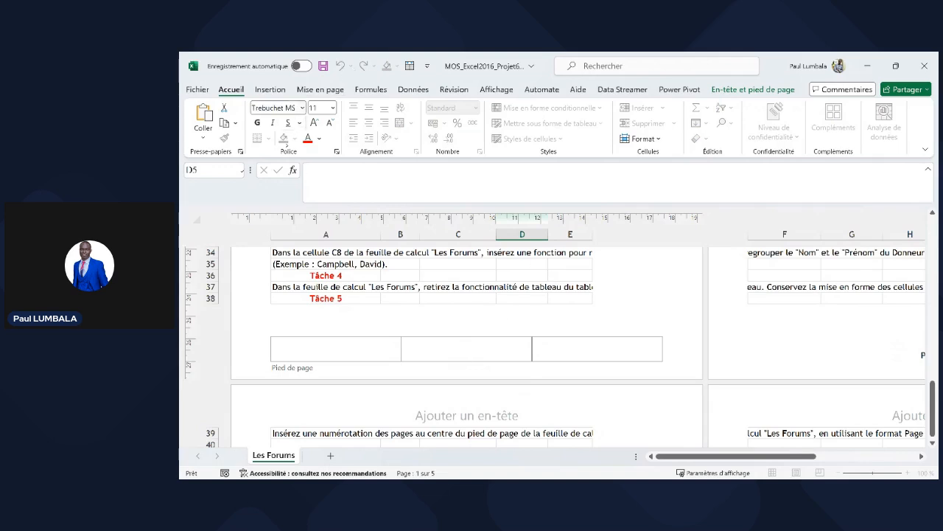
{"action": "left_click", "coordinate": [754, 89]}
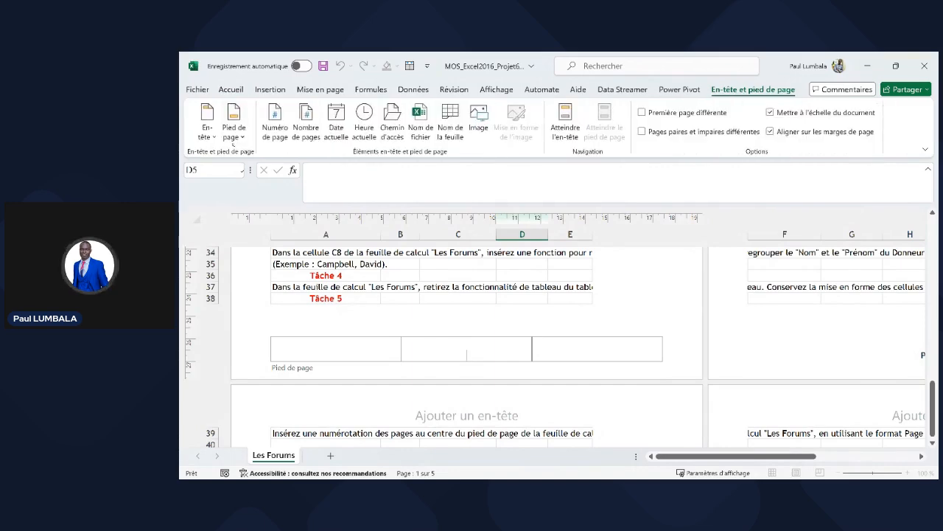
{"action": "left_click", "coordinate": [233, 125]}
{"action": "left_click", "coordinate": [265, 187]}
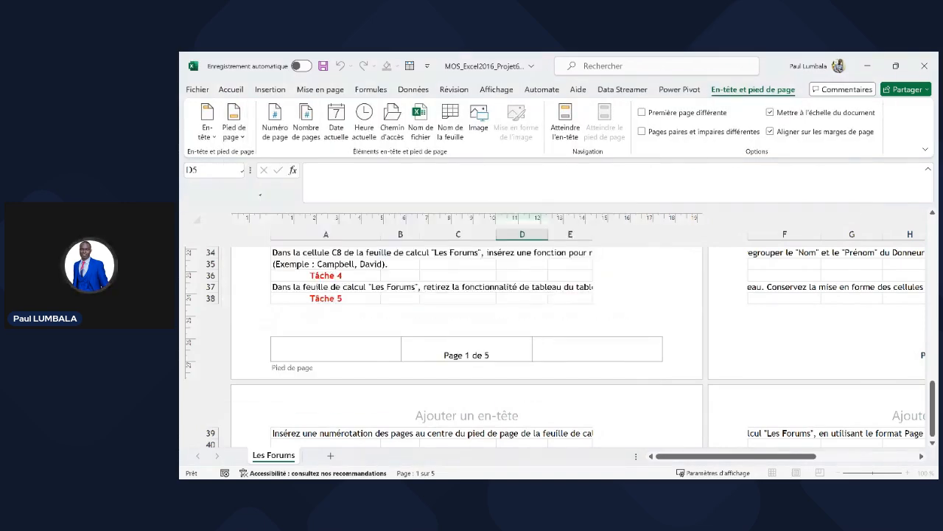
{"action": "scroll", "coordinate": [479, 370], "scroll_direction": "down", "scroll_amount": 12}
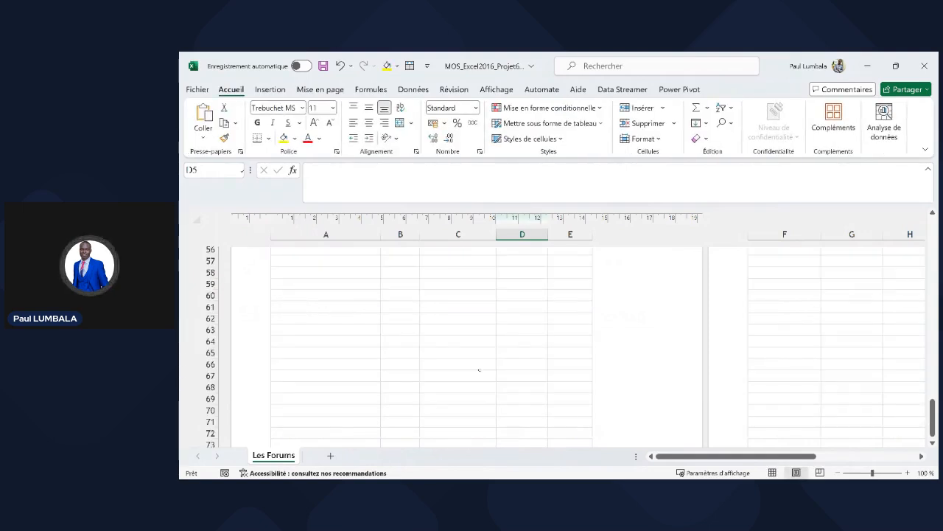
{"action": "scroll", "coordinate": [479, 370], "scroll_direction": "down", "scroll_amount": 6}
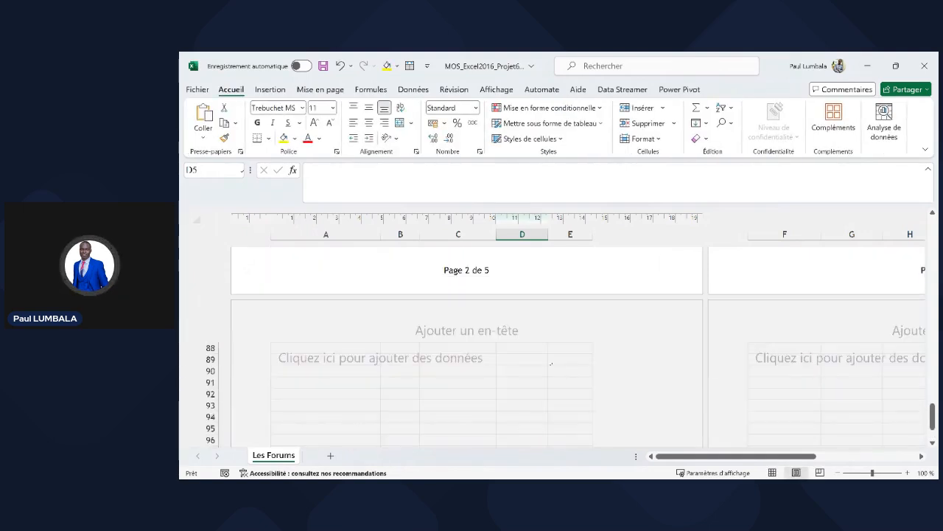
{"action": "scroll", "coordinate": [546, 321], "scroll_direction": "up", "scroll_amount": 20}
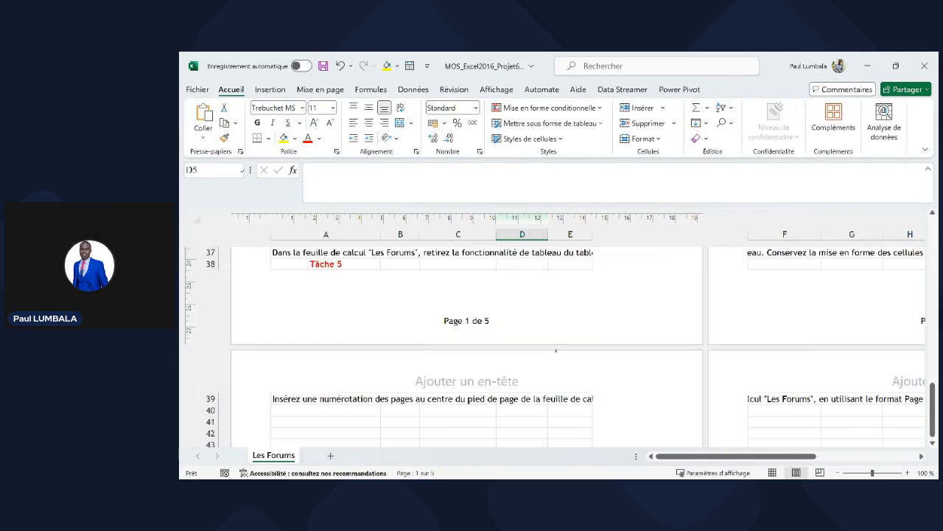
{"action": "left_click", "coordinate": [773, 472]}
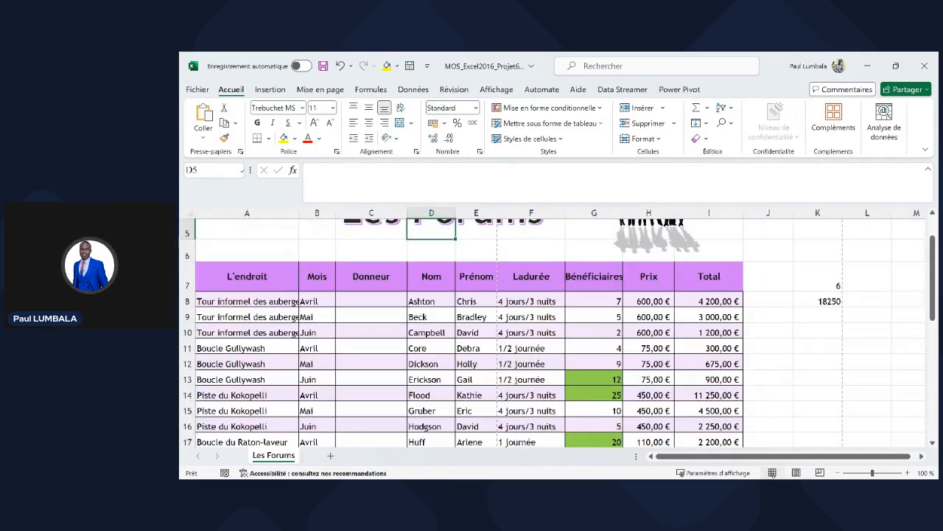
- Select G12, close the workbook and Excel, then close the Explorer window
{"action": "left_click", "coordinate": [602, 365]}
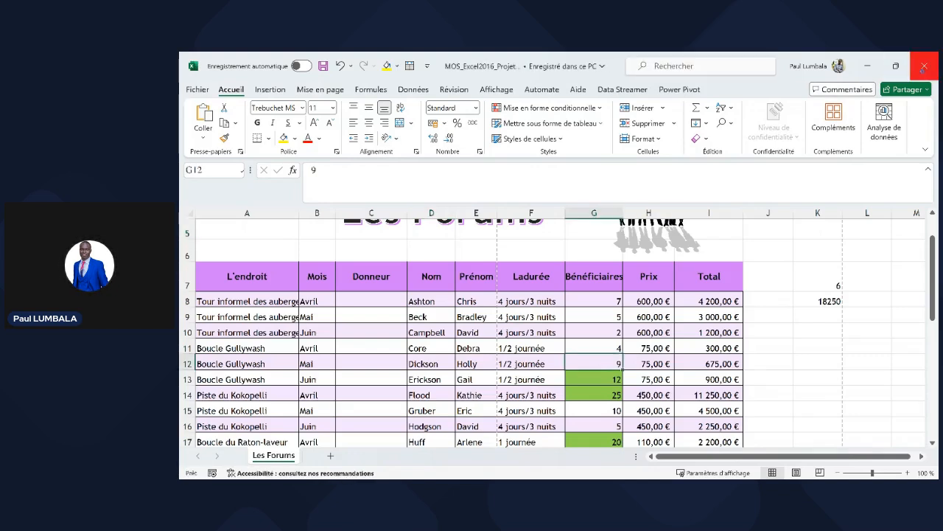
{"action": "left_click", "coordinate": [924, 67]}
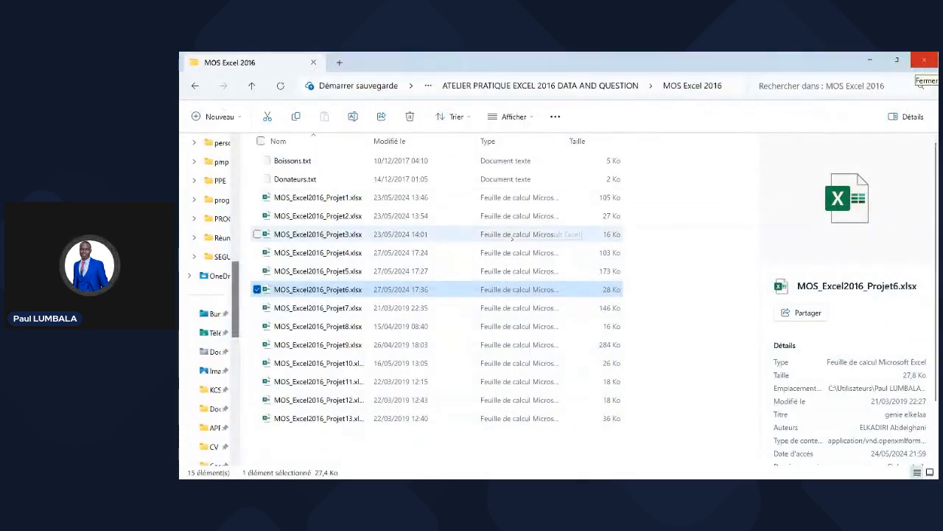
{"action": "left_click", "coordinate": [924, 65]}
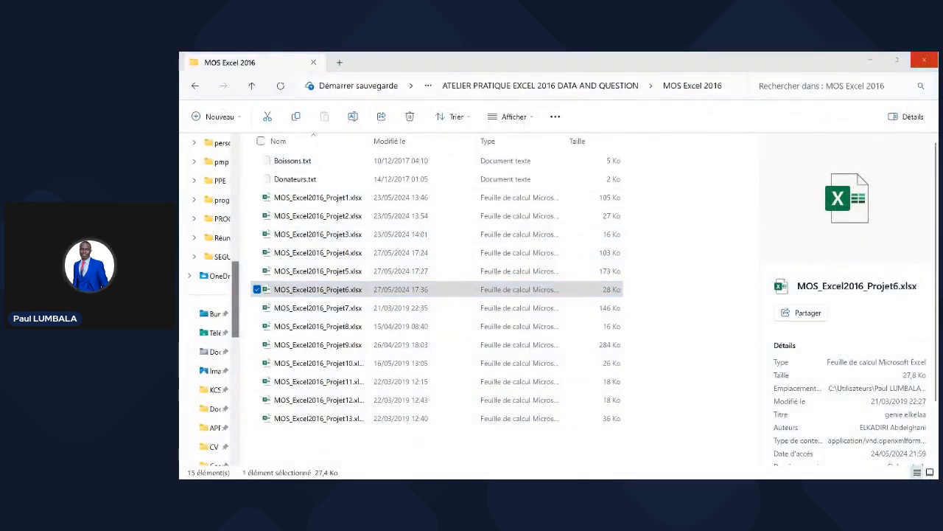